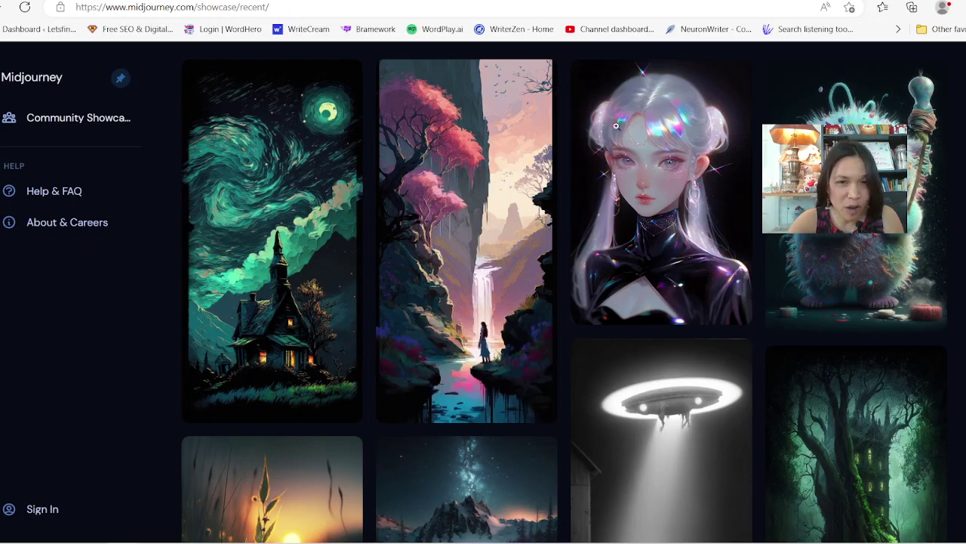
- Scroll down the Midjourney Community Showcase, reading prompts, to the sunflower portrait and rocket launch
mouse_move(350, 268)
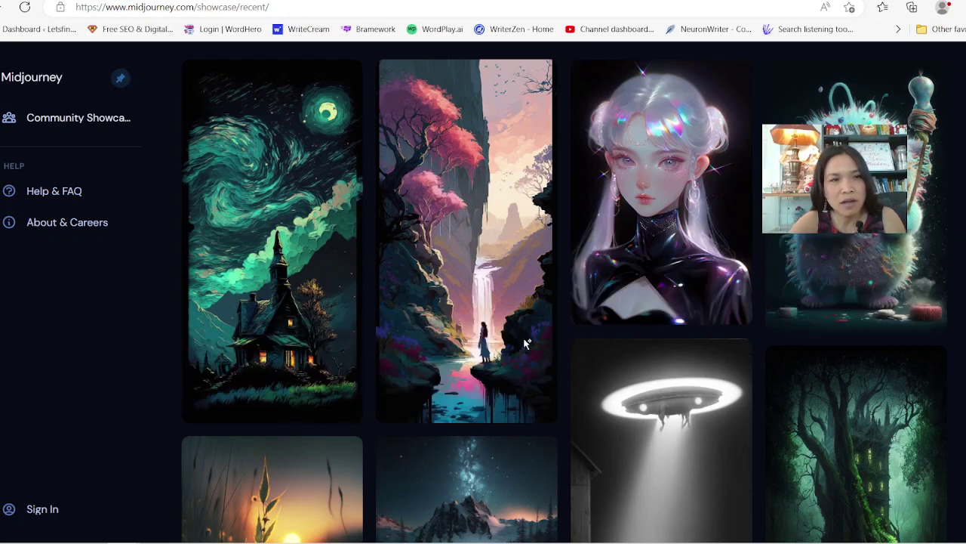
scroll(526, 343, "down", 5)
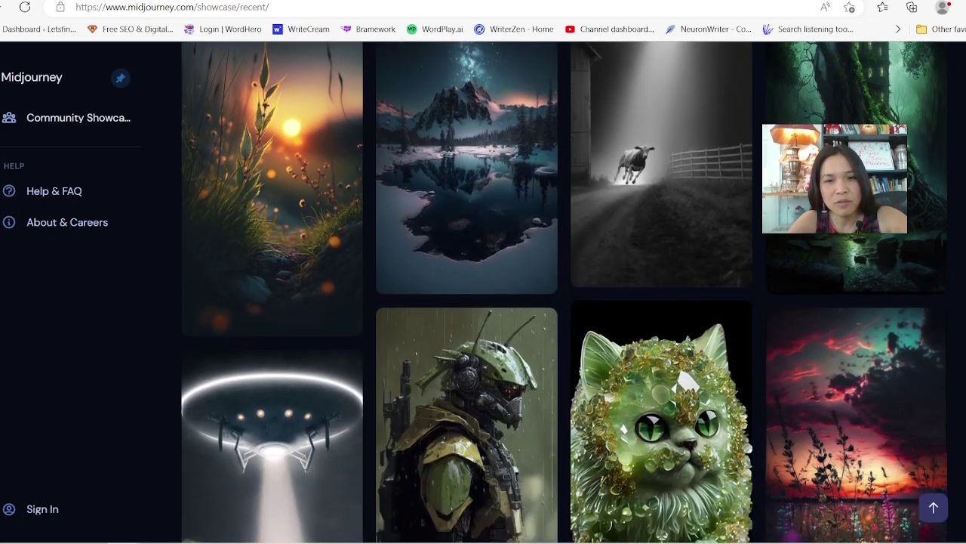
scroll(565, 298, "down", 3)
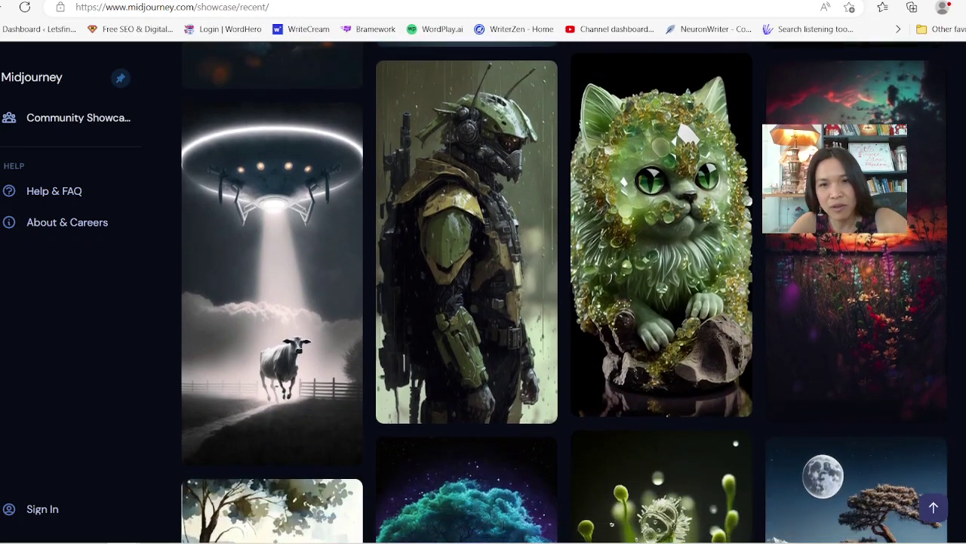
scroll(565, 298, "down", 5)
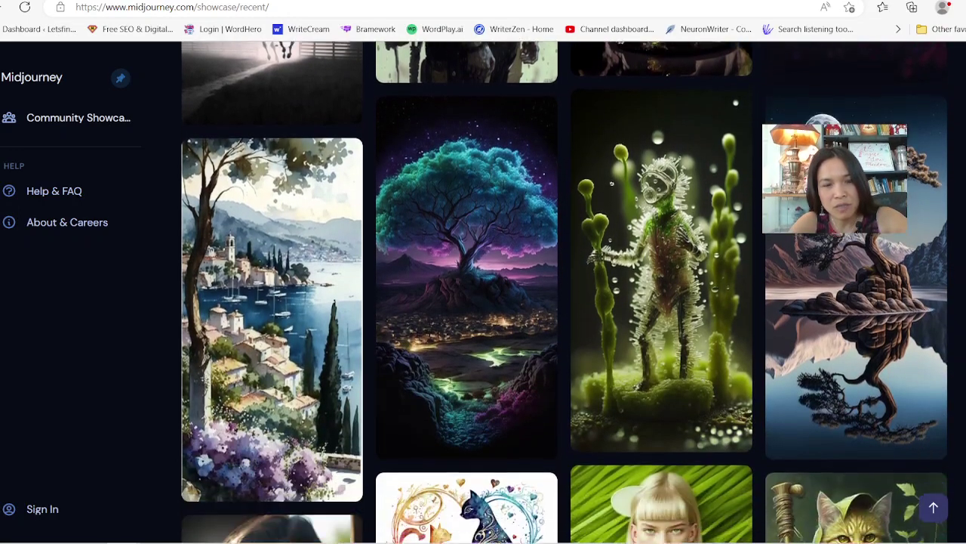
scroll(565, 297, "down", 1)
mouse_move(319, 333)
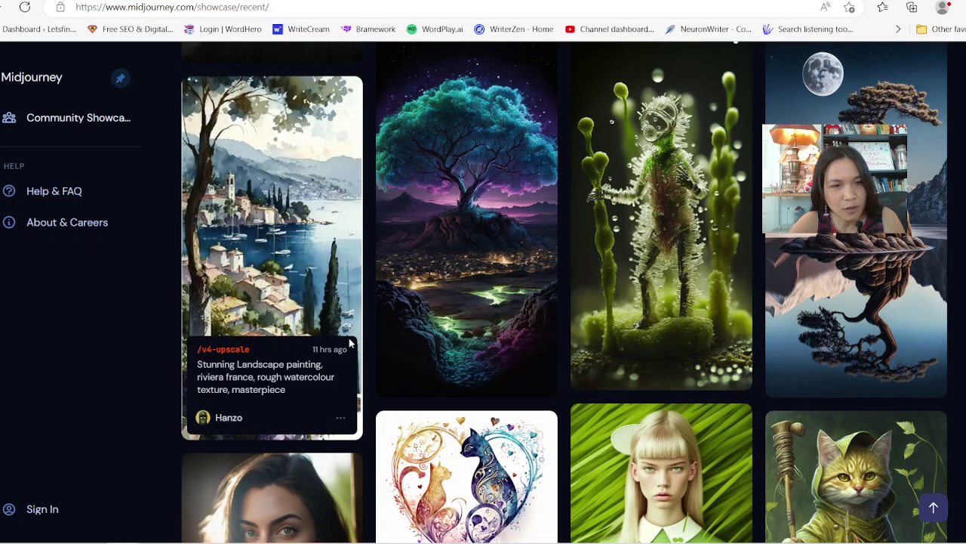
scroll(466, 227, "down", 4)
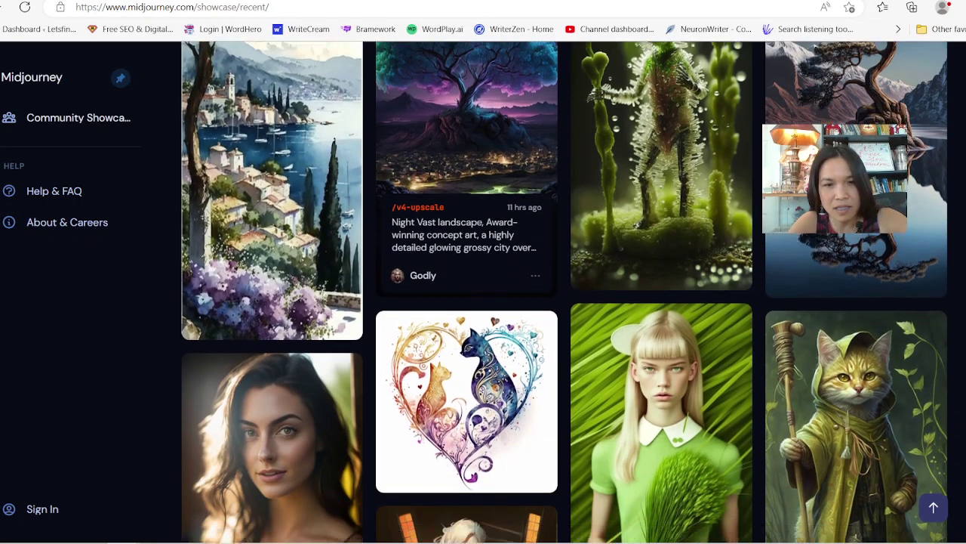
scroll(466, 291, "down", 4)
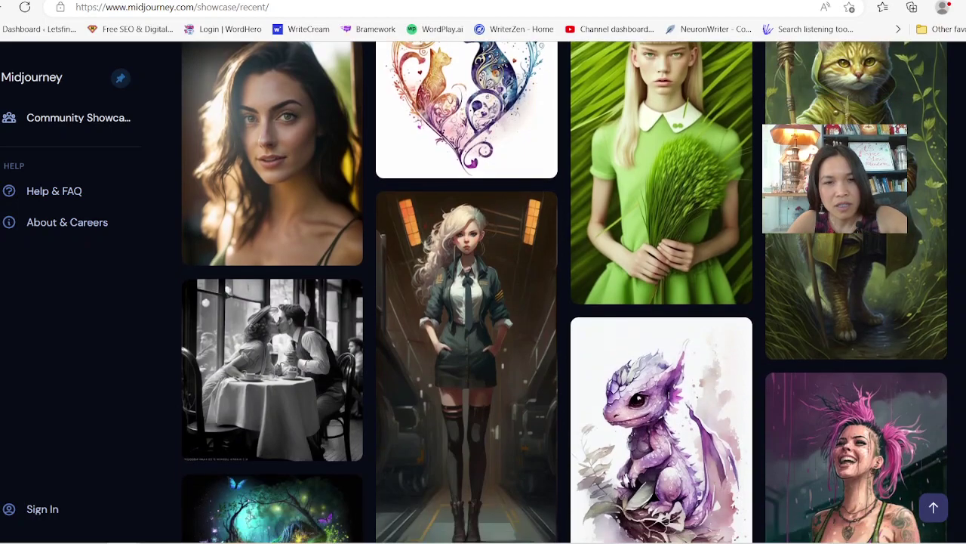
scroll(466, 291, "down", 8)
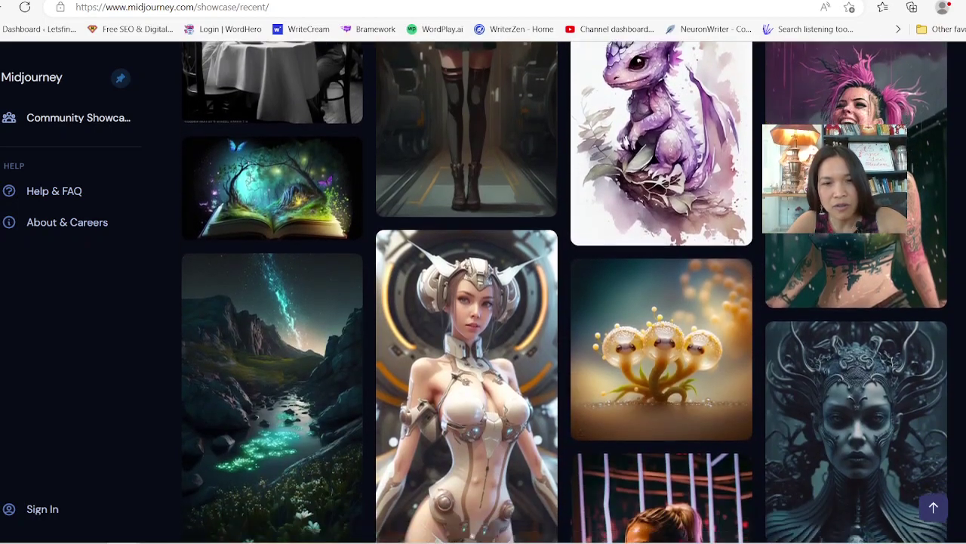
scroll(466, 291, "down", 10)
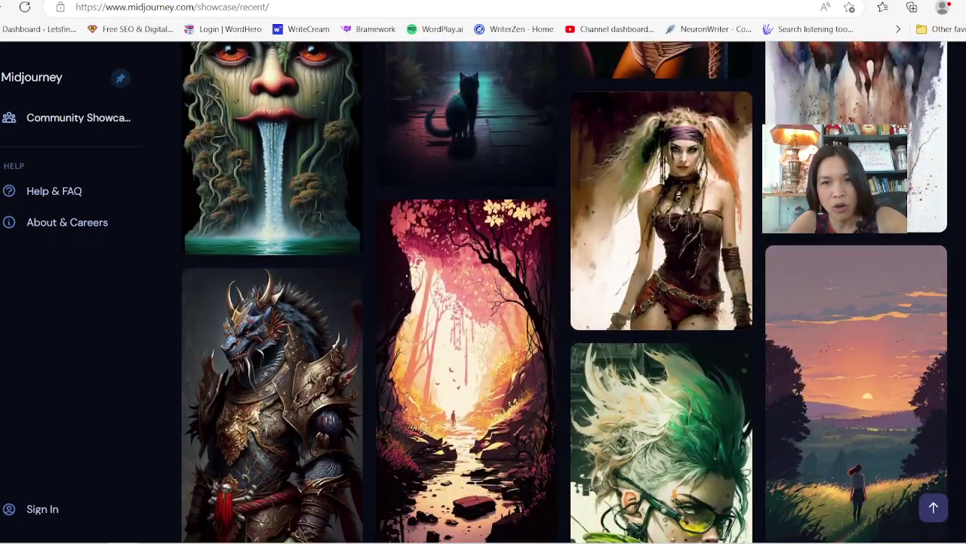
scroll(467, 292, "down", 2)
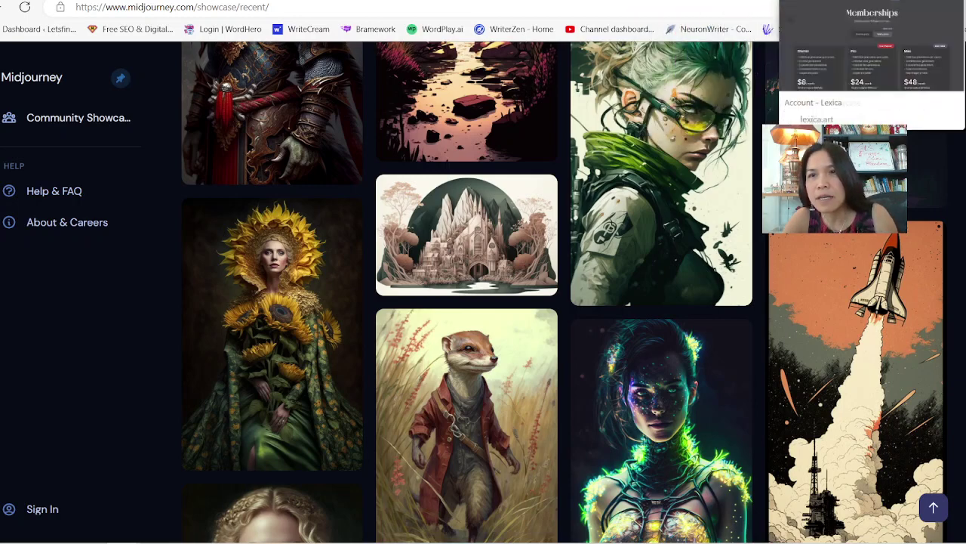
- Open leonardo.ai in a new browser tab
key("ctrl+t")
left_click(738, 12)
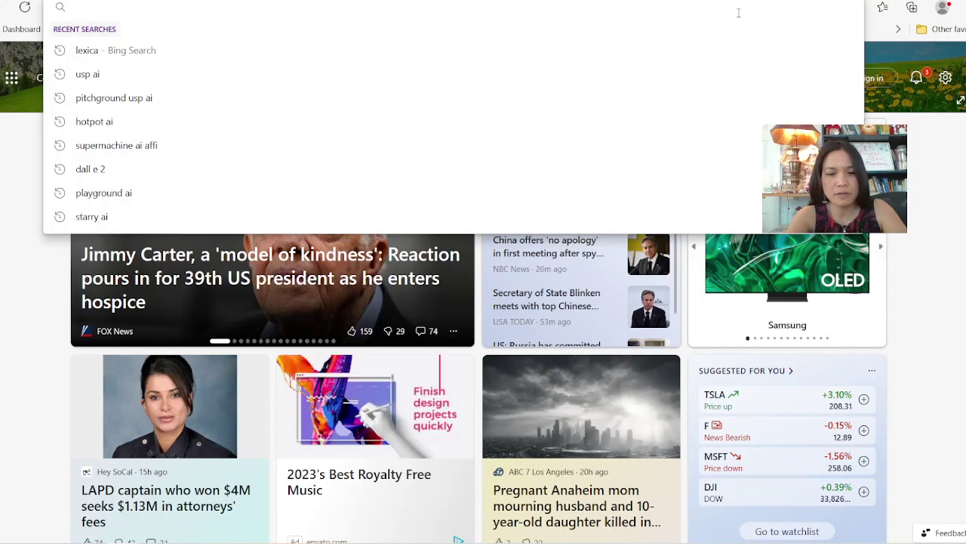
type("leonardo.ai")
key("Return")
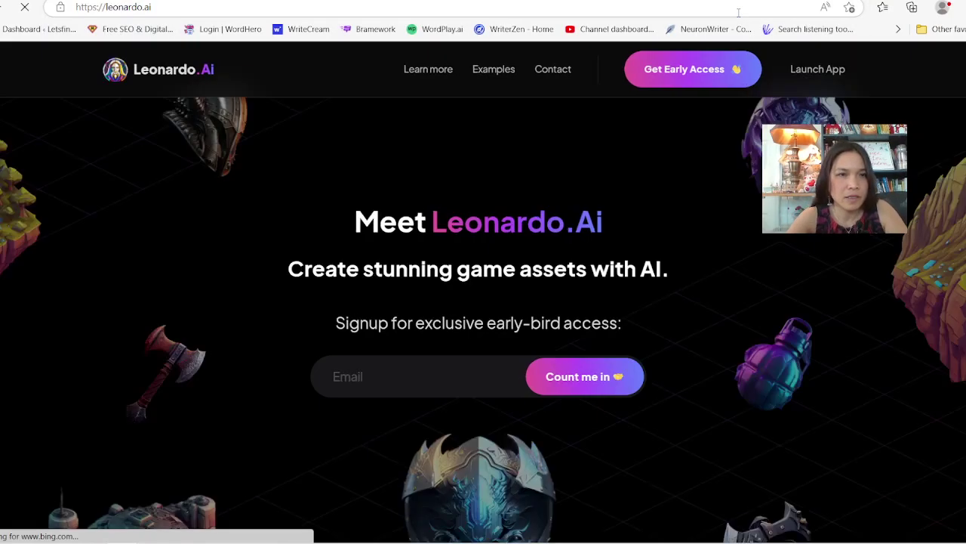
- Scroll down the Leonardo.Ai landing page and back up to its Explore The Possible gallery
scroll(734, 158, "down", 2)
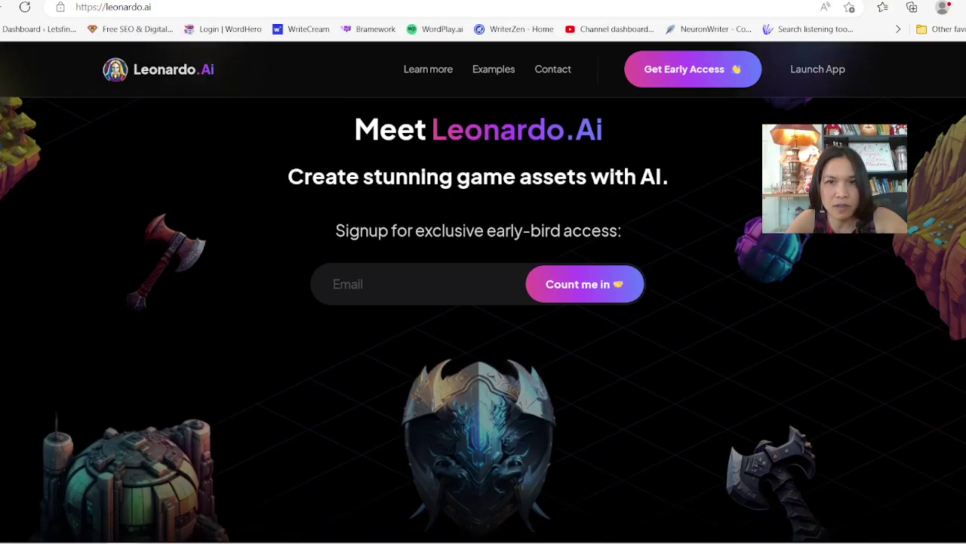
scroll(483, 293, "down", 1)
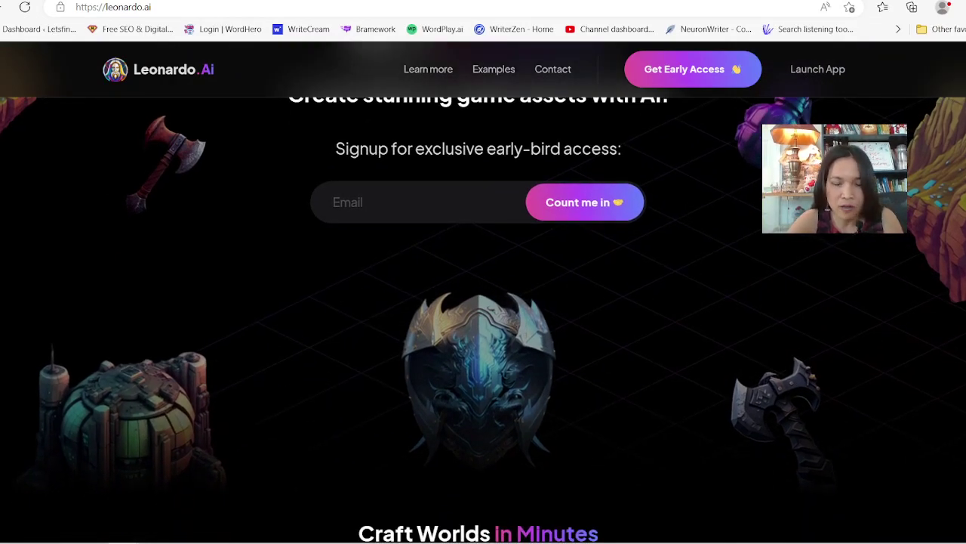
scroll(660, 370, "down", 3)
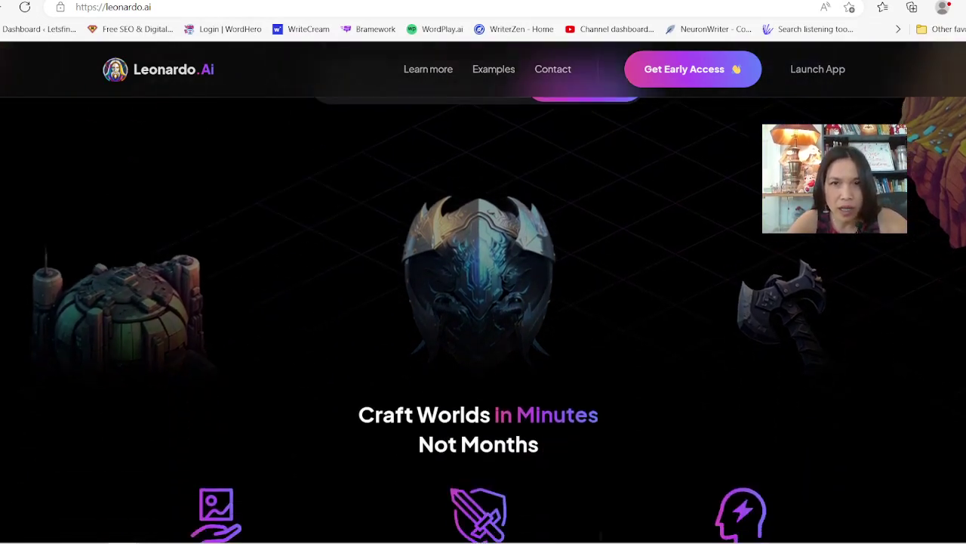
scroll(483, 302, "down", 6)
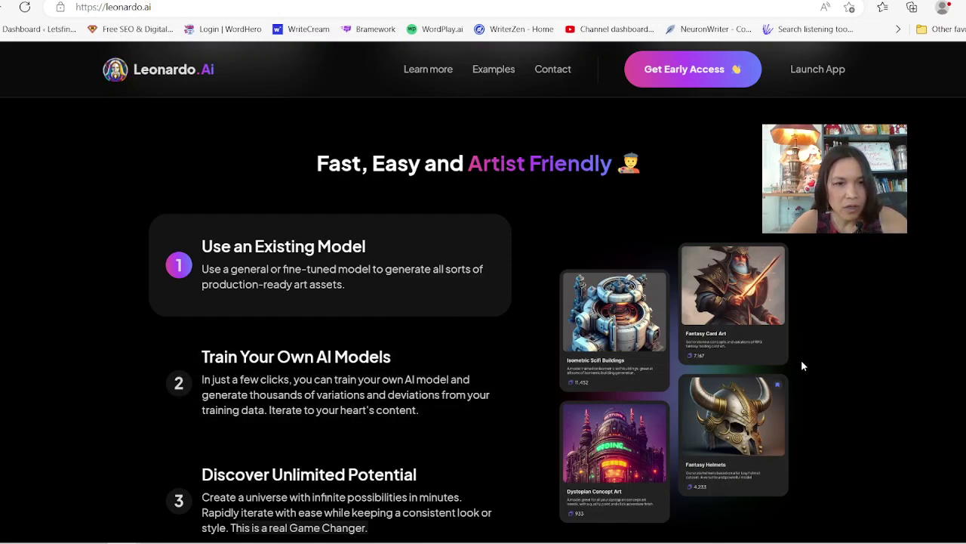
scroll(801, 359, "down", 2)
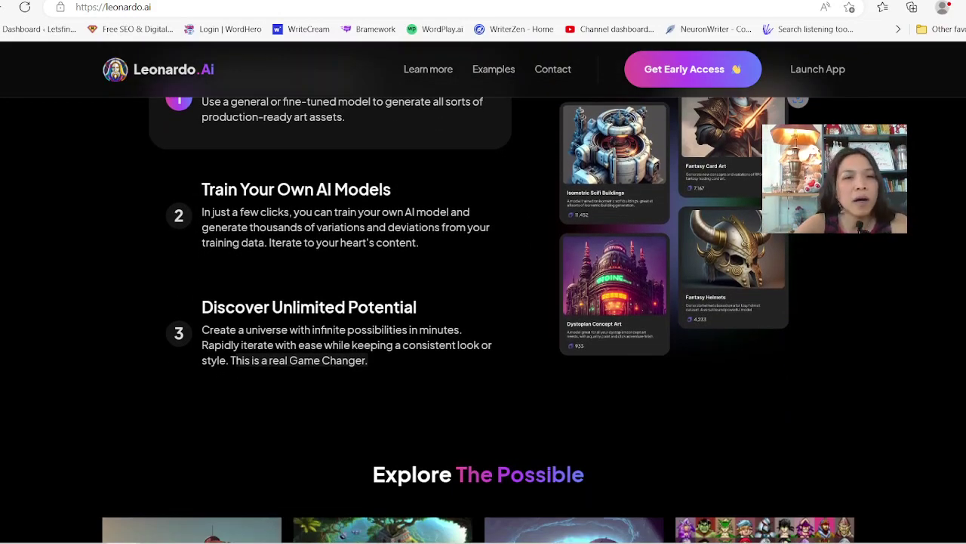
scroll(478, 302, "down", 1)
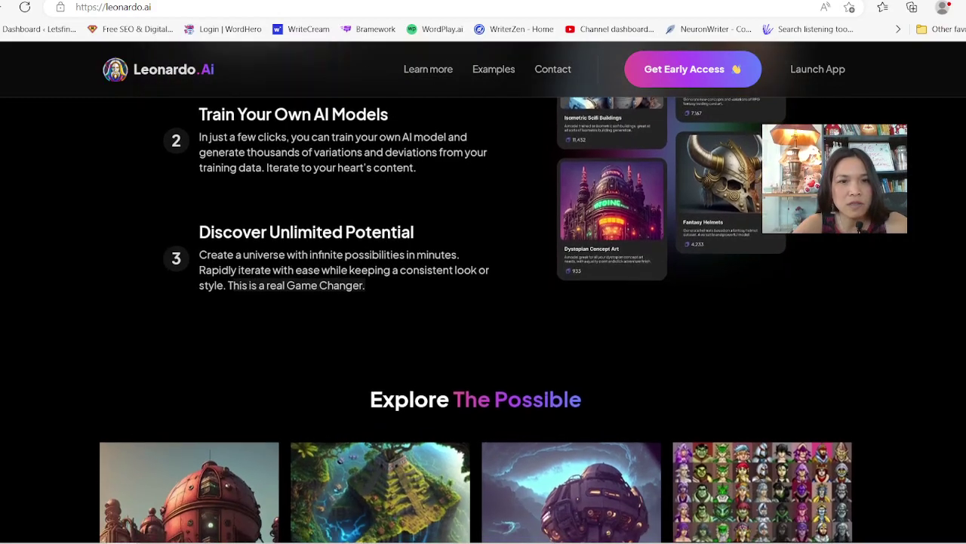
scroll(478, 302, "down", 2)
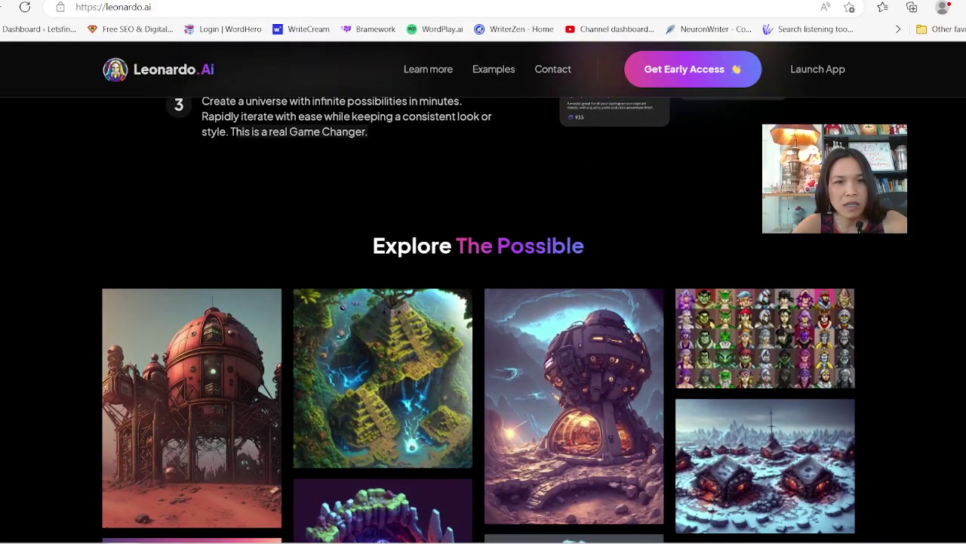
scroll(479, 302, "down", 3)
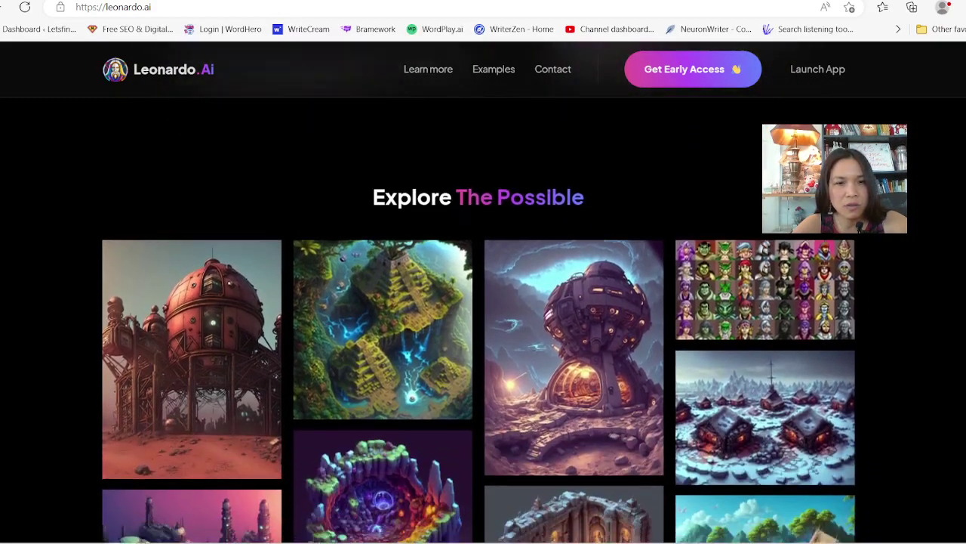
scroll(479, 302, "down", 4)
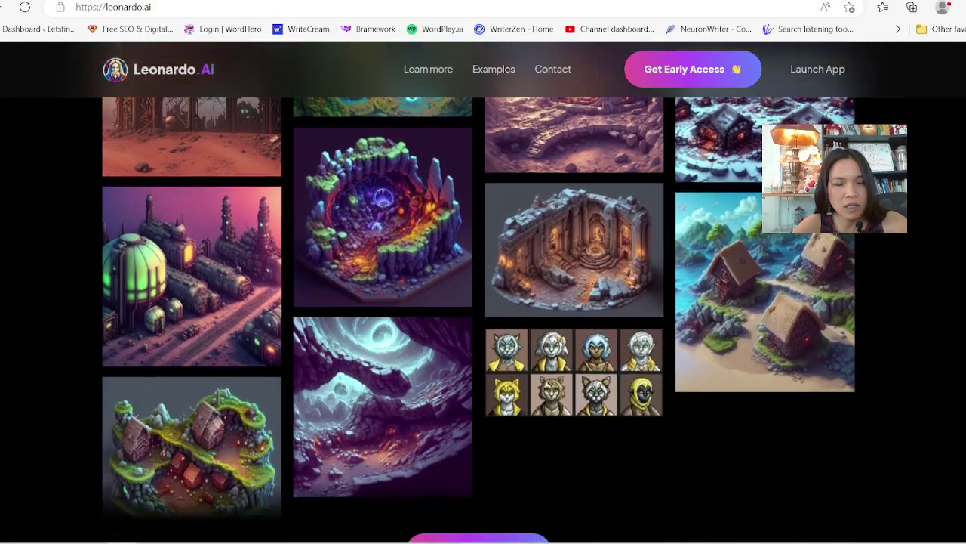
scroll(478, 302, "down", 5)
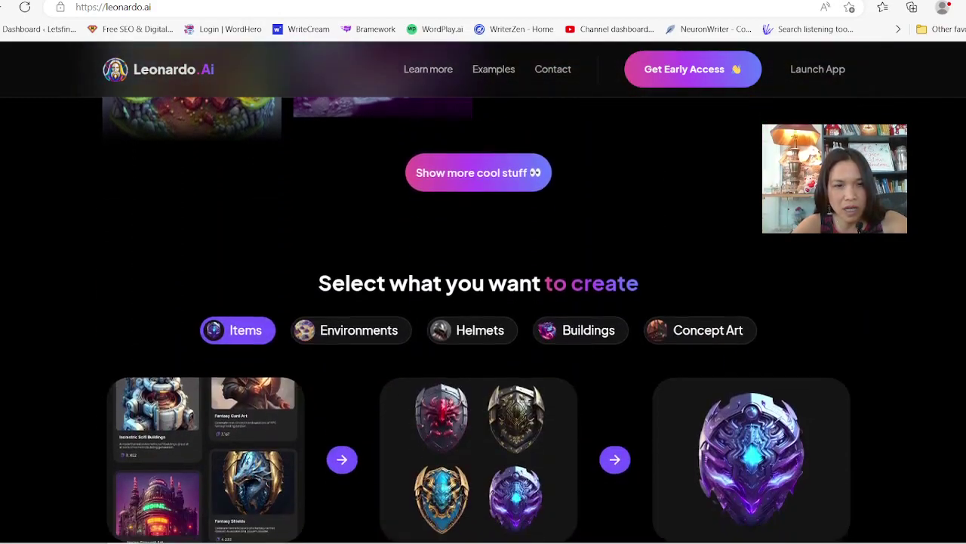
scroll(478, 302, "down", 6)
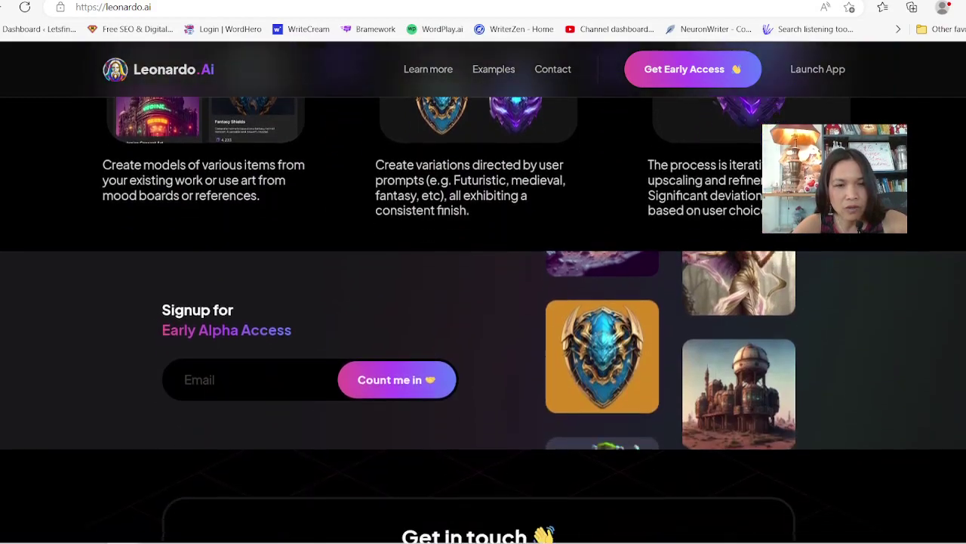
scroll(479, 302, "down", 5)
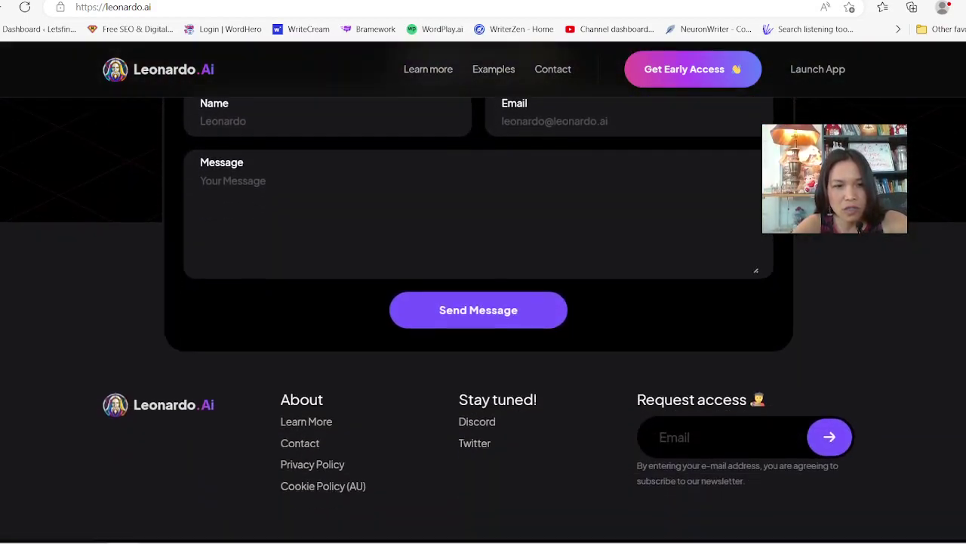
scroll(484, 302, "up", 7)
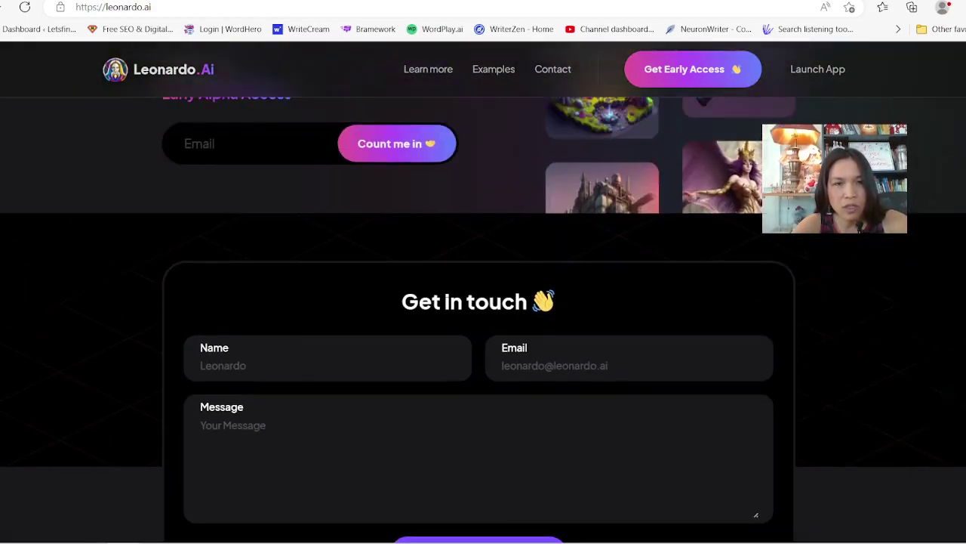
scroll(483, 302, "up", 5)
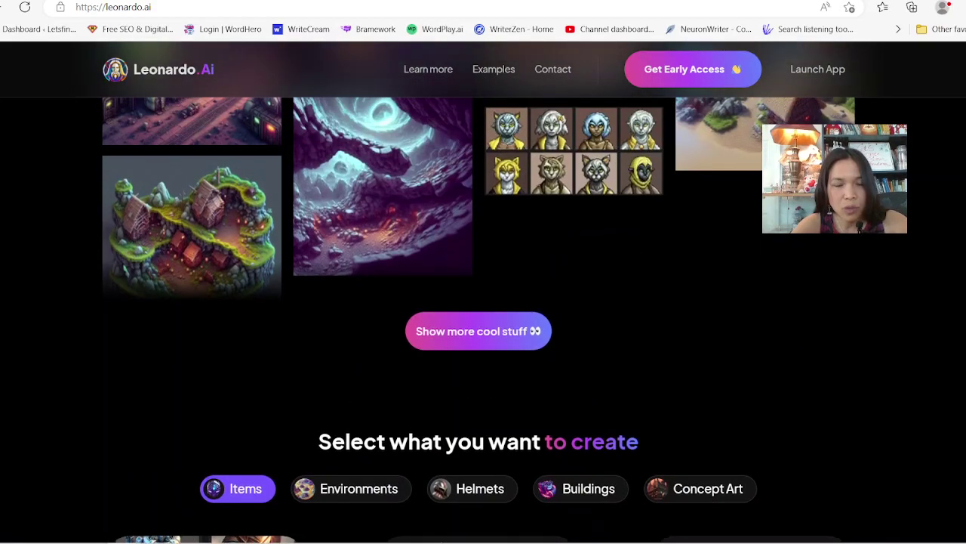
scroll(483, 302, "up", 5)
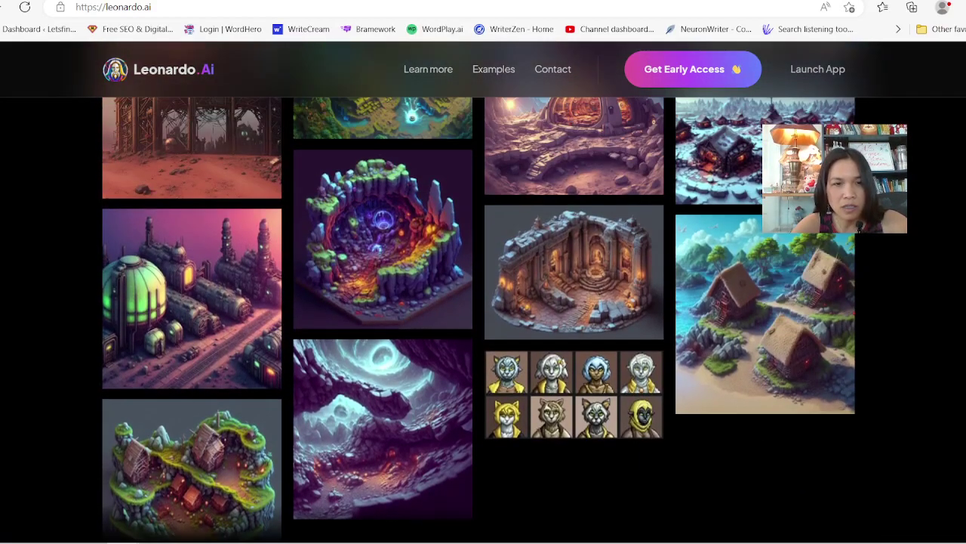
scroll(570, 340, "up", 3)
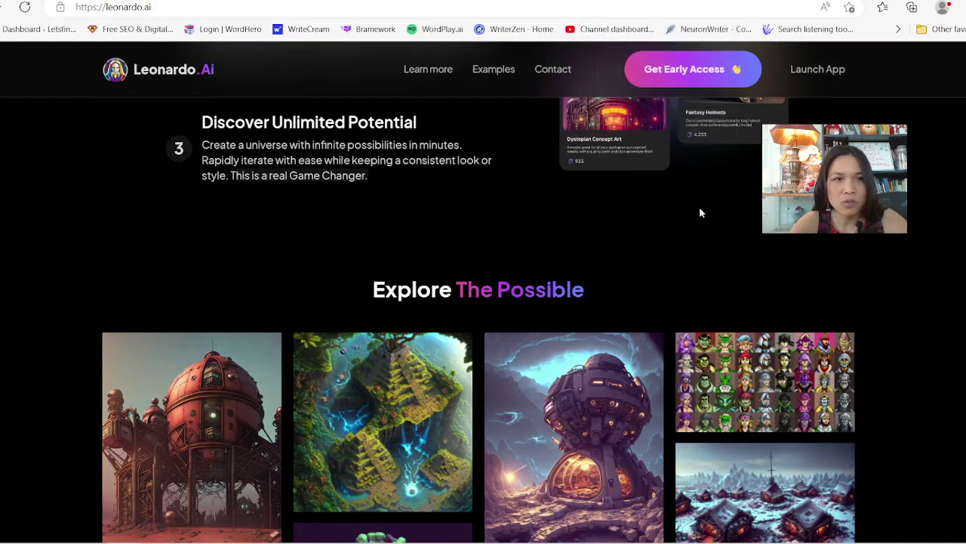
- Load more example images into the Leonardo.Ai gallery with 'Show more cool stuff'
scroll(699, 206, "up", 2)
scroll(483, 317, "up", 5)
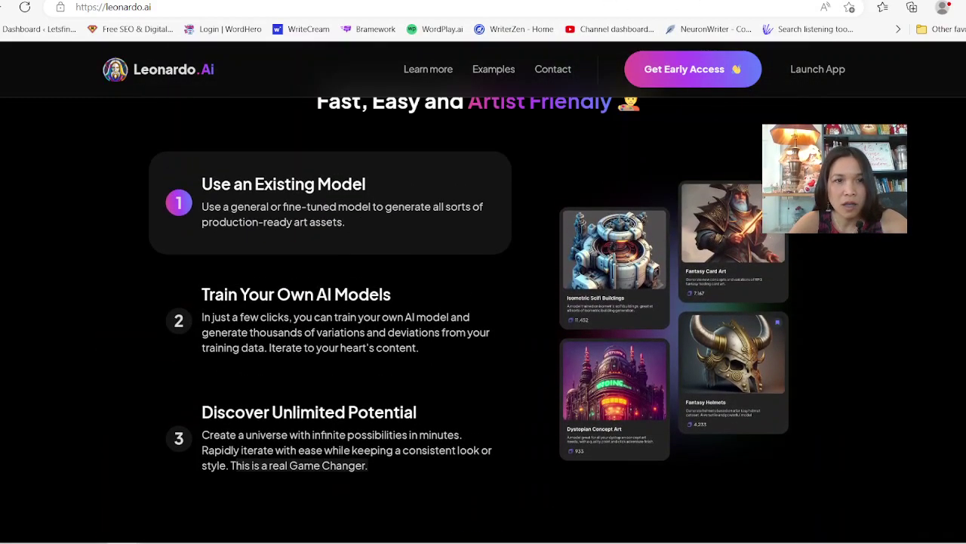
scroll(483, 317, "up", 7)
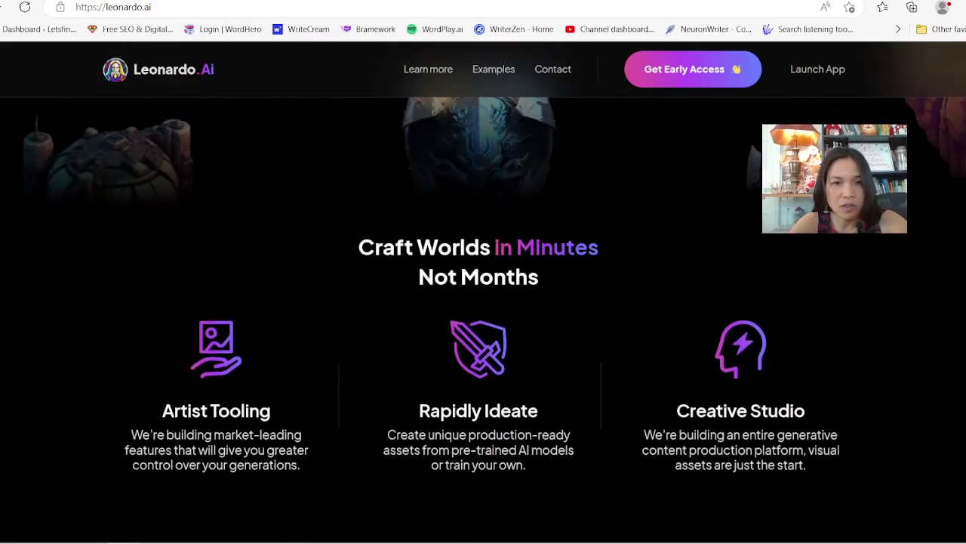
scroll(483, 317, "up", 2)
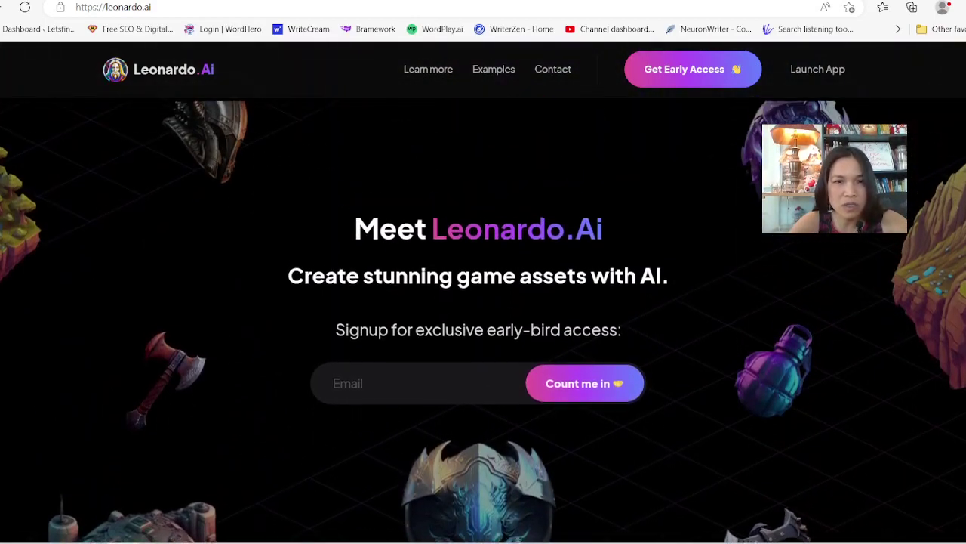
scroll(483, 302, "down", 20)
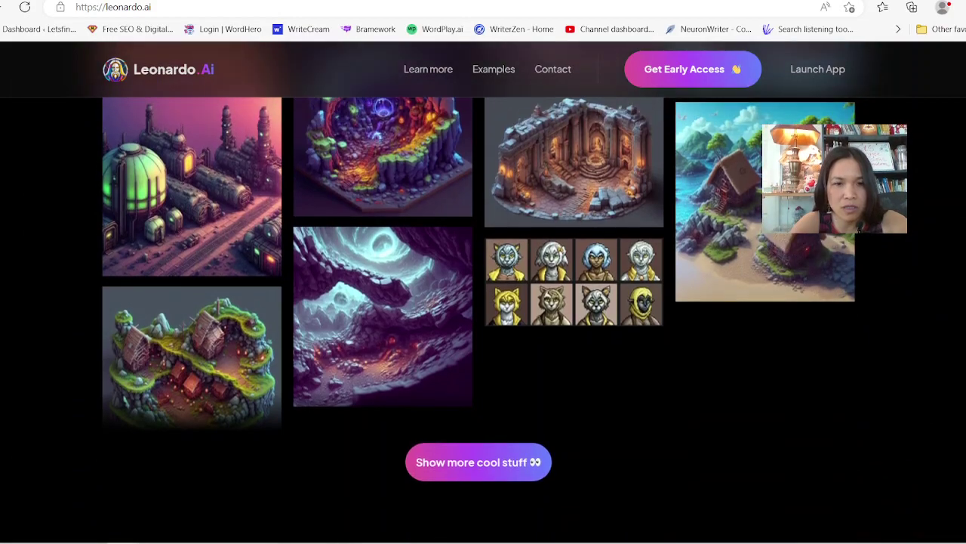
left_click(479, 462)
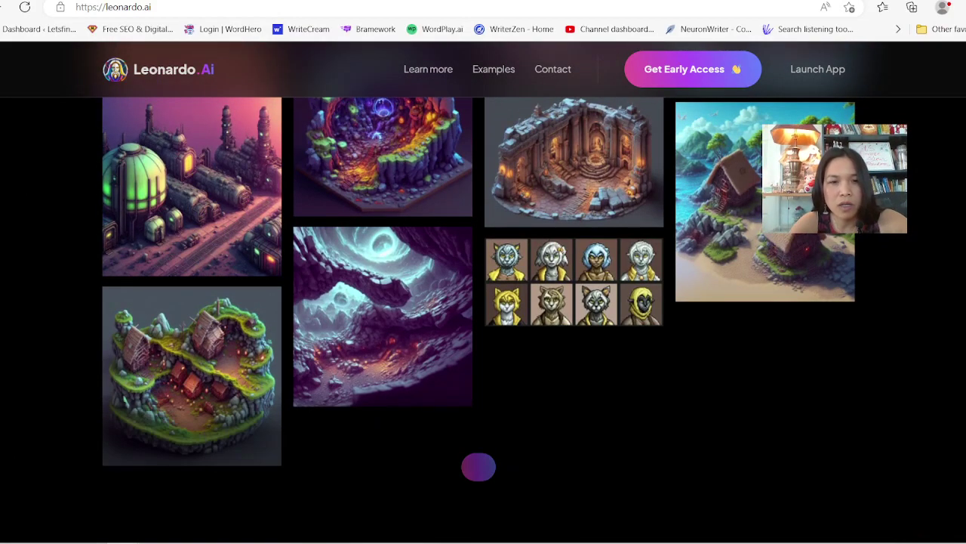
- Browse down to the early-access signup form, then return to the Midjourney Showcase
scroll(484, 301, "down", 2)
scroll(483, 302, "down", 10)
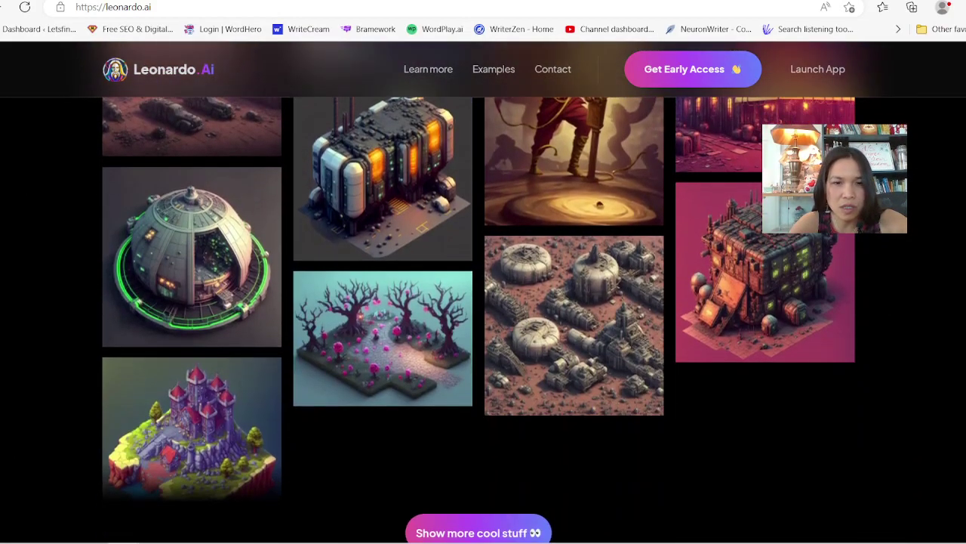
scroll(483, 302, "down", 6)
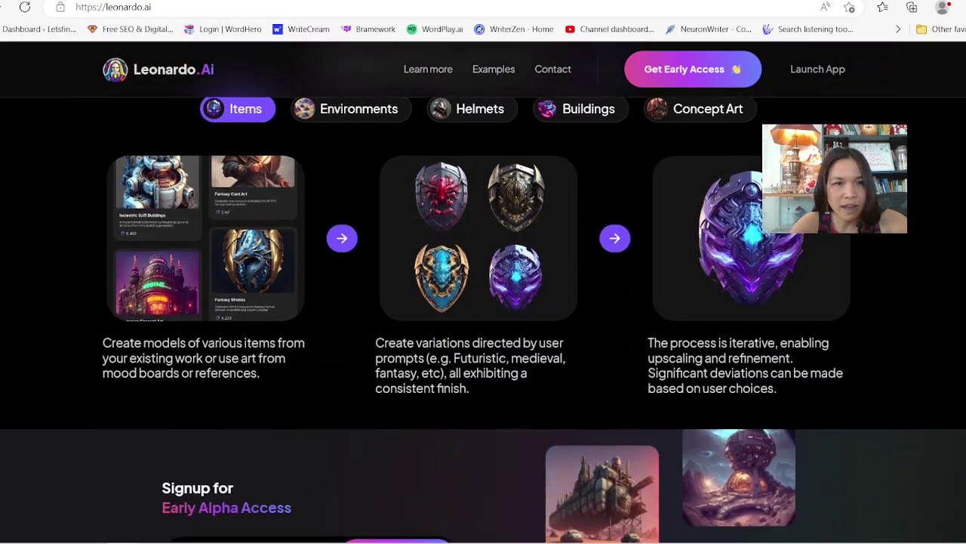
scroll(483, 302, "down", 2)
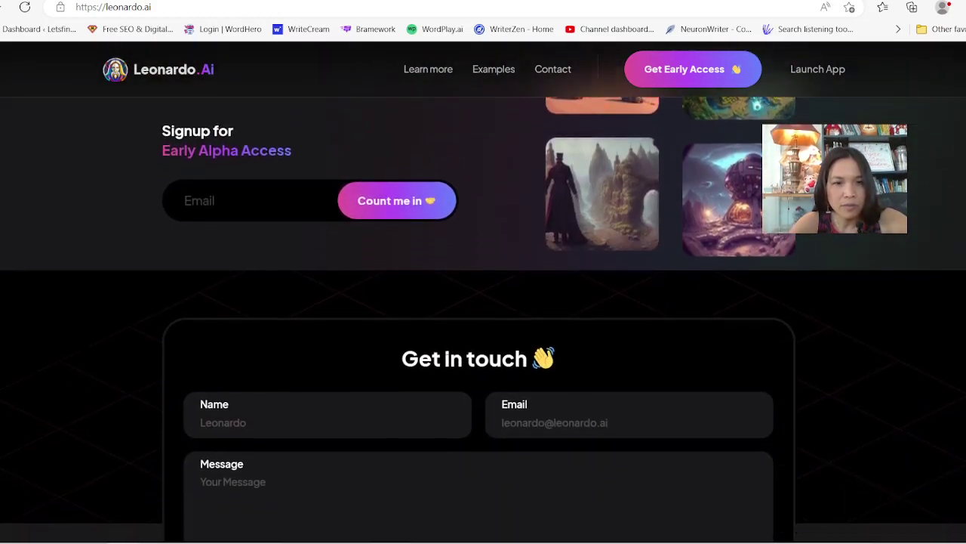
scroll(483, 302, "up", 2)
scroll(483, 302, "up", 1)
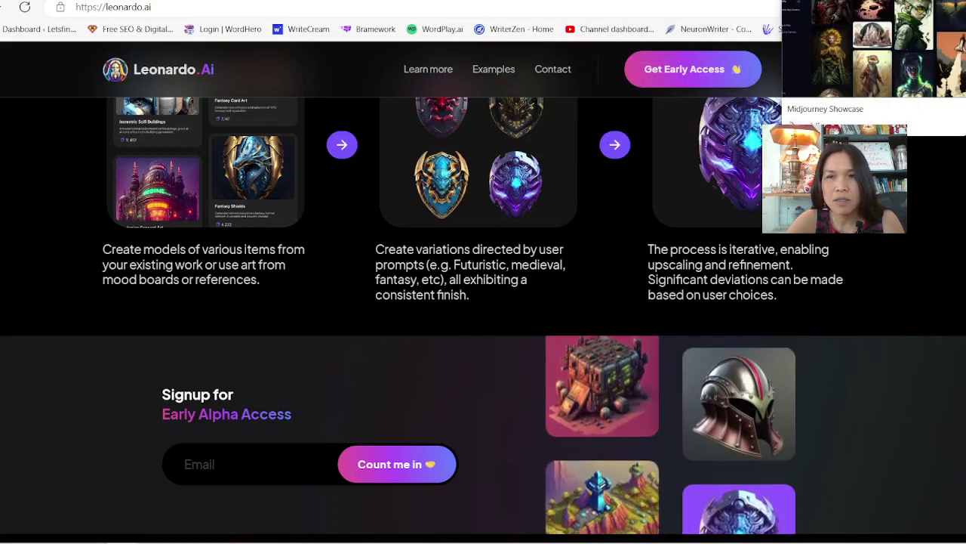
left_click(831, 0)
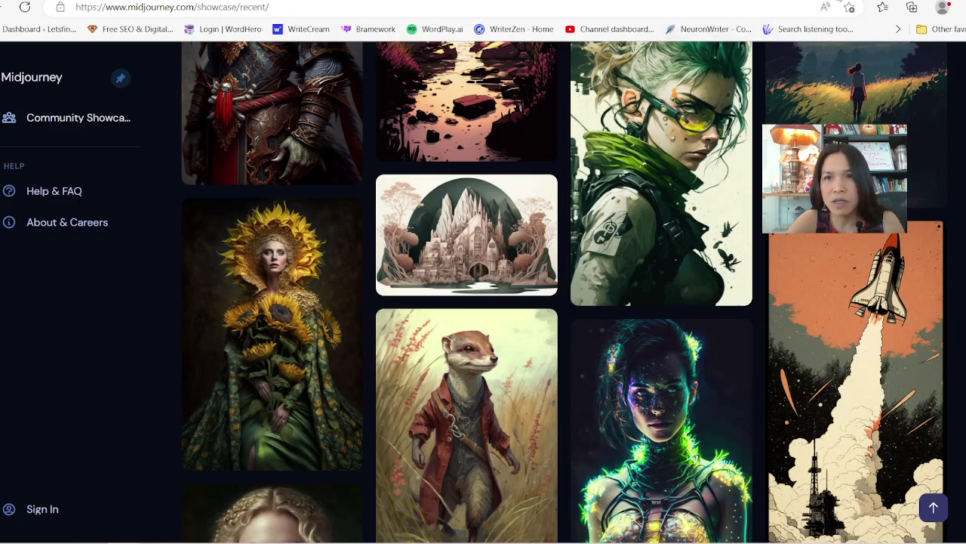
- Review Lexica's Starter, Pro and Max membership plans and the FAQ
key("ctrl+shift+Tab")
key("ctrl+shift+Tab")
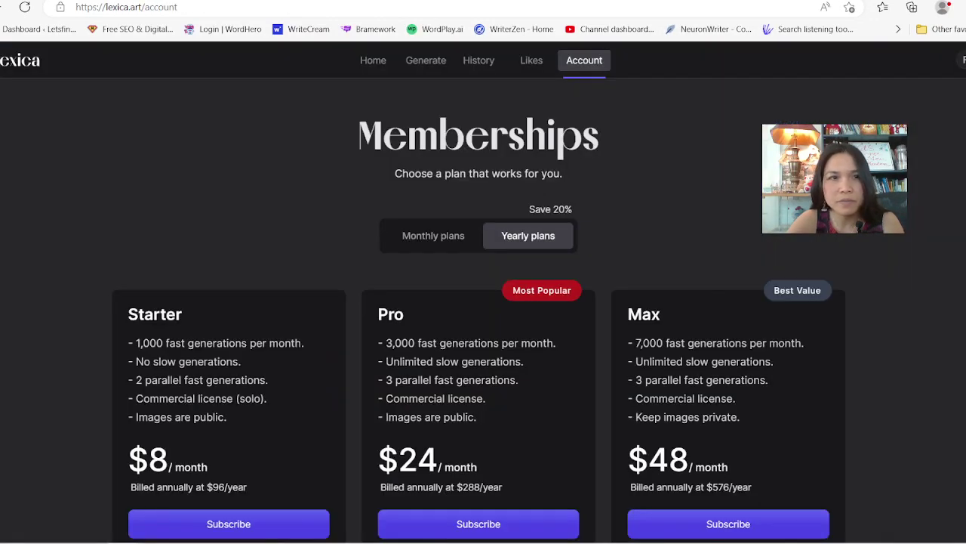
scroll(730, 146, "down", 2)
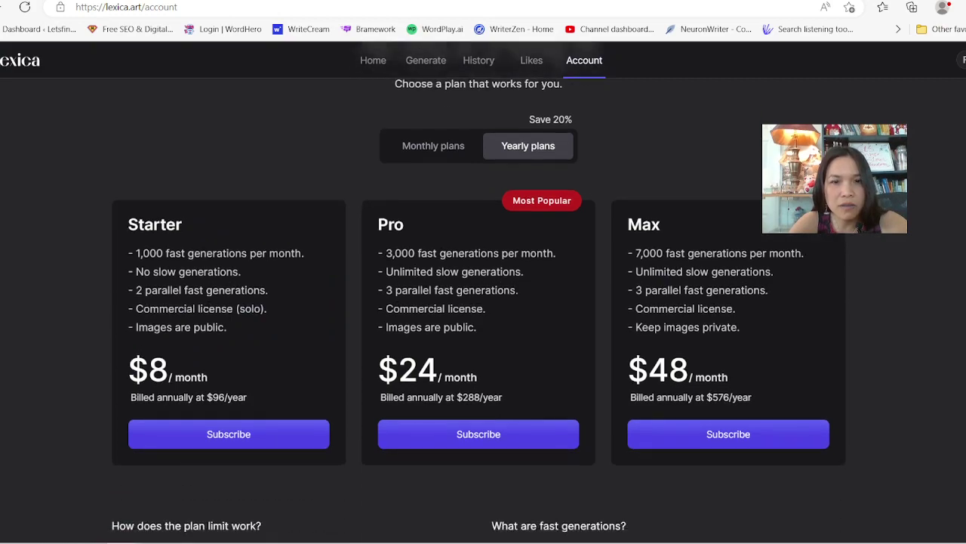
scroll(478, 307, "down", 2)
scroll(479, 307, "up", 1)
scroll(478, 306, "down", 1)
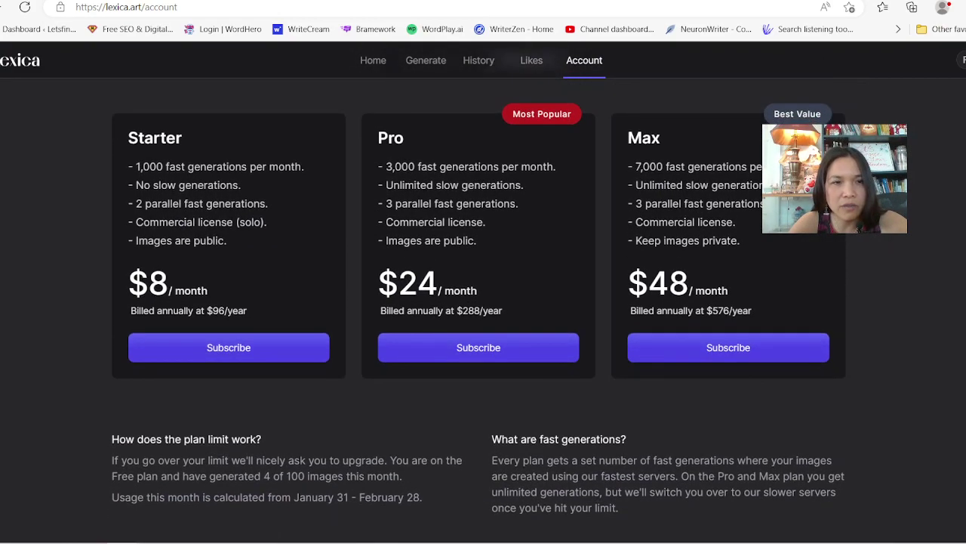
scroll(478, 317, "down", 1)
scroll(479, 317, "up", 2)
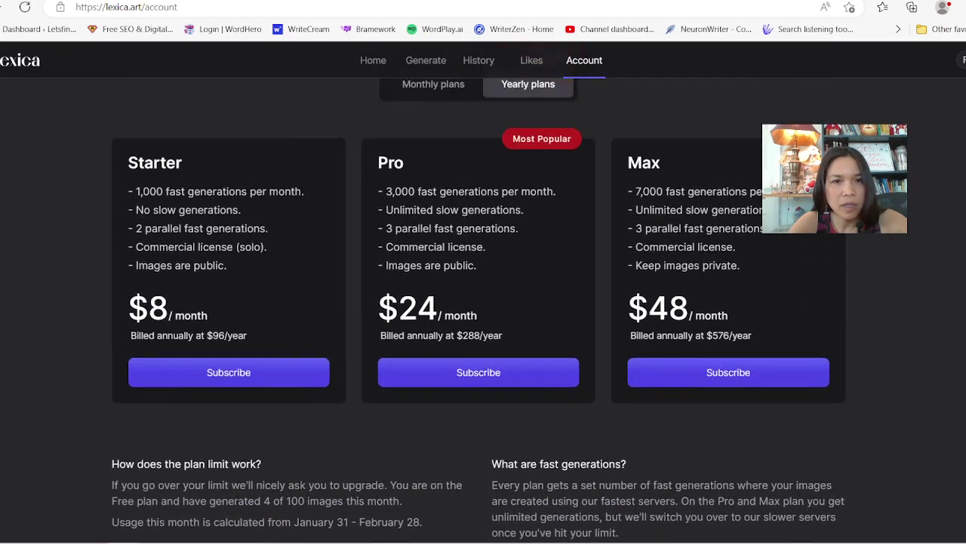
scroll(479, 317, "down", 1)
scroll(478, 317, "down", 3)
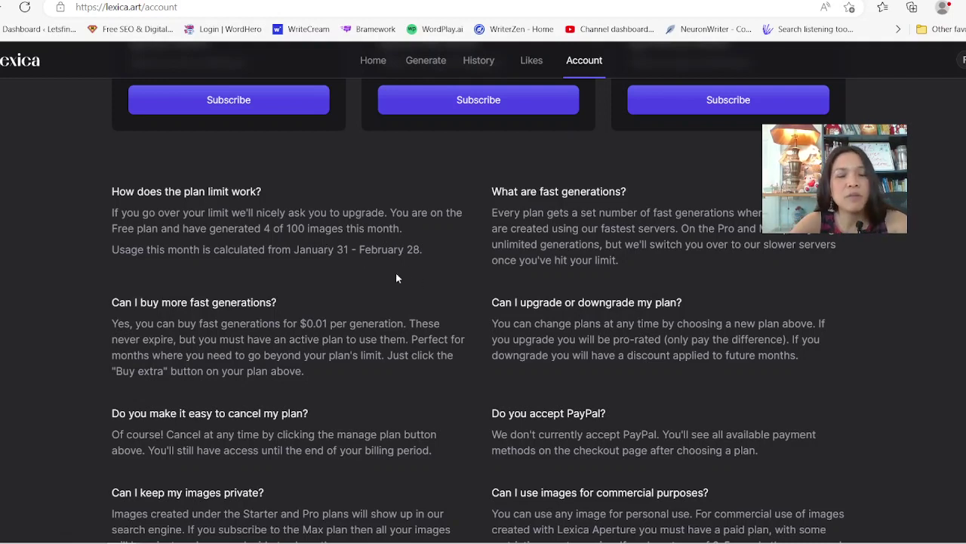
scroll(395, 279, "up", 1)
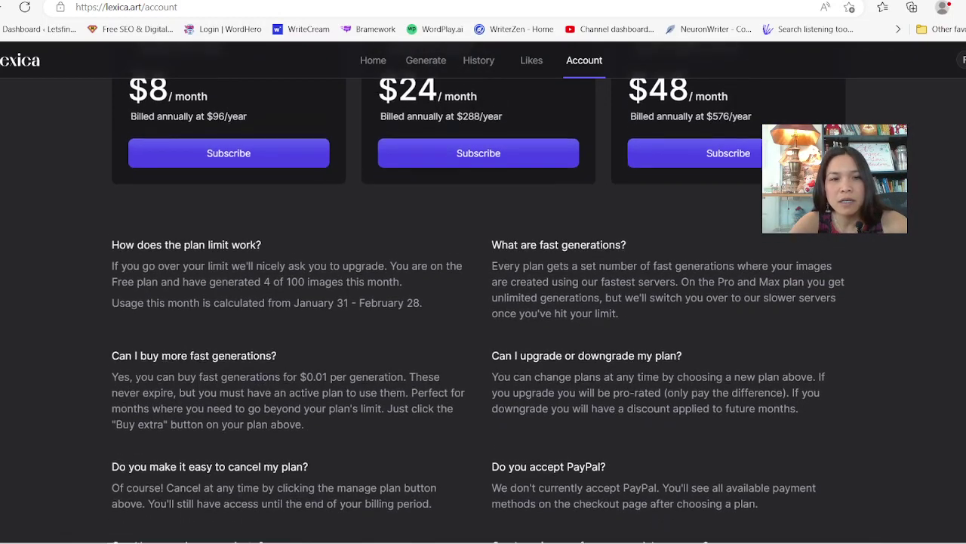
scroll(479, 293, "up", 1)
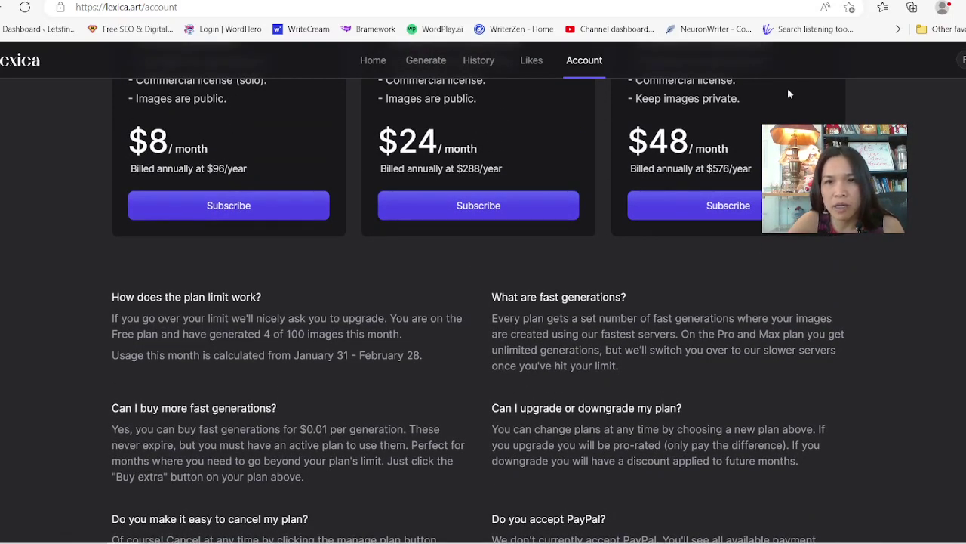
scroll(741, 314, "down", 1)
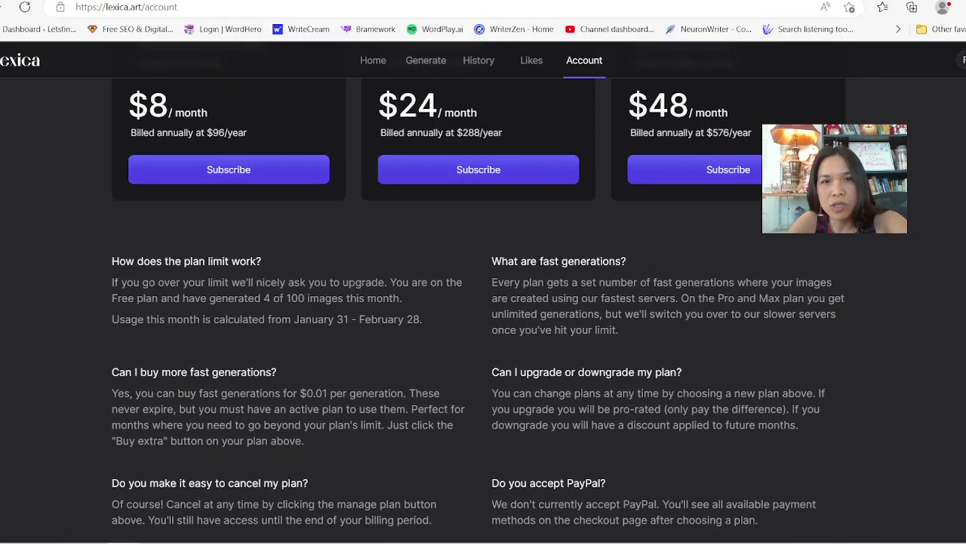
scroll(484, 302, "up", 8)
- Return to the Lexica home gallery and open the Generate page
left_click(373, 60)
scroll(483, 302, "down", 6)
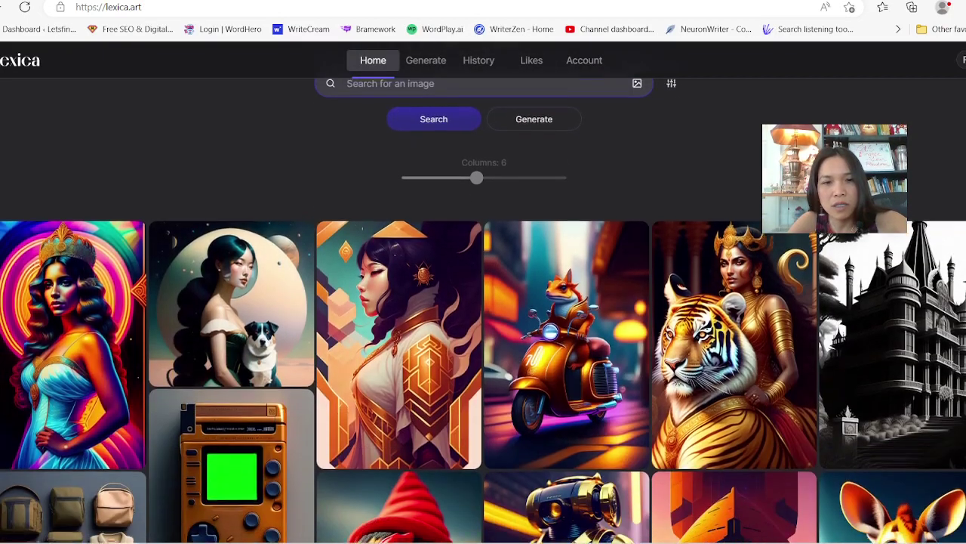
scroll(483, 302, "down", 4)
scroll(483, 302, "up", 3)
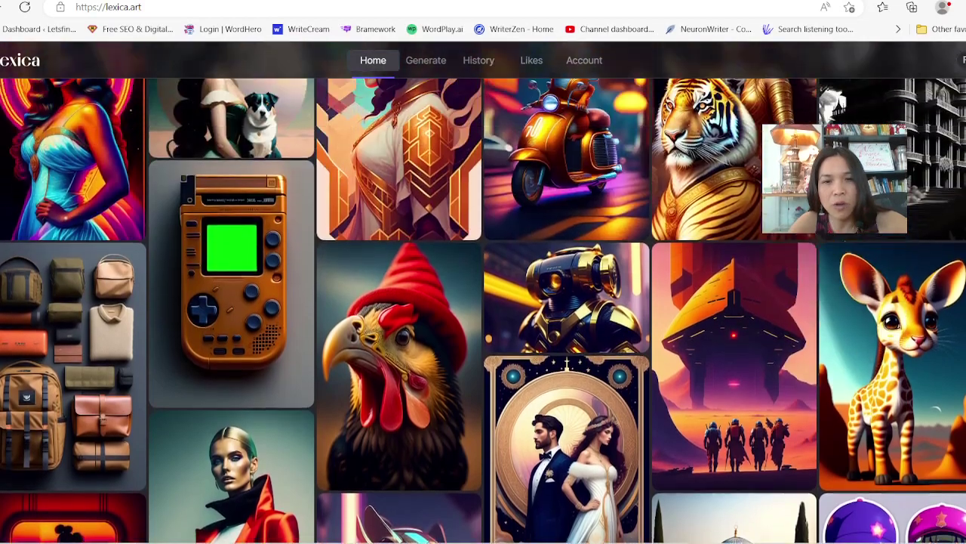
scroll(693, 277, "up", 4)
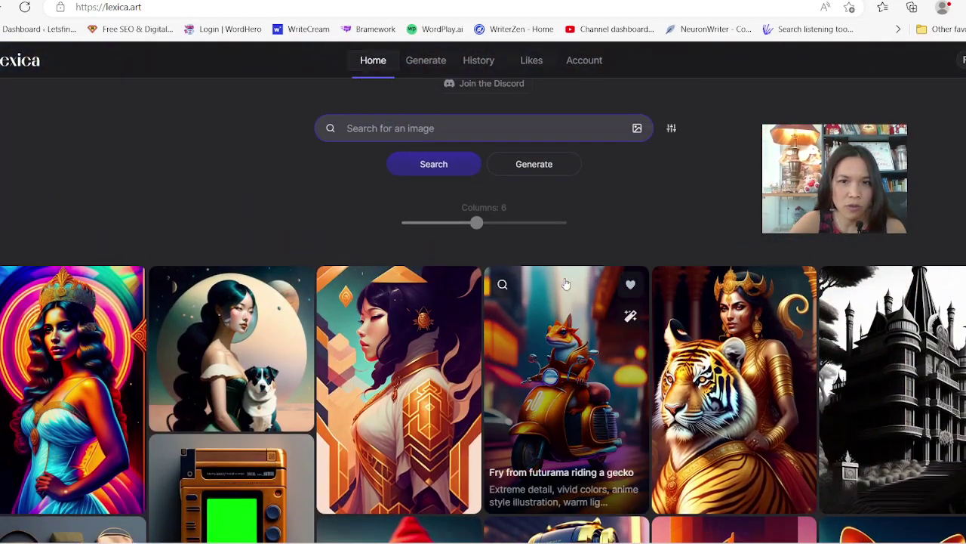
scroll(543, 85, "up", 2)
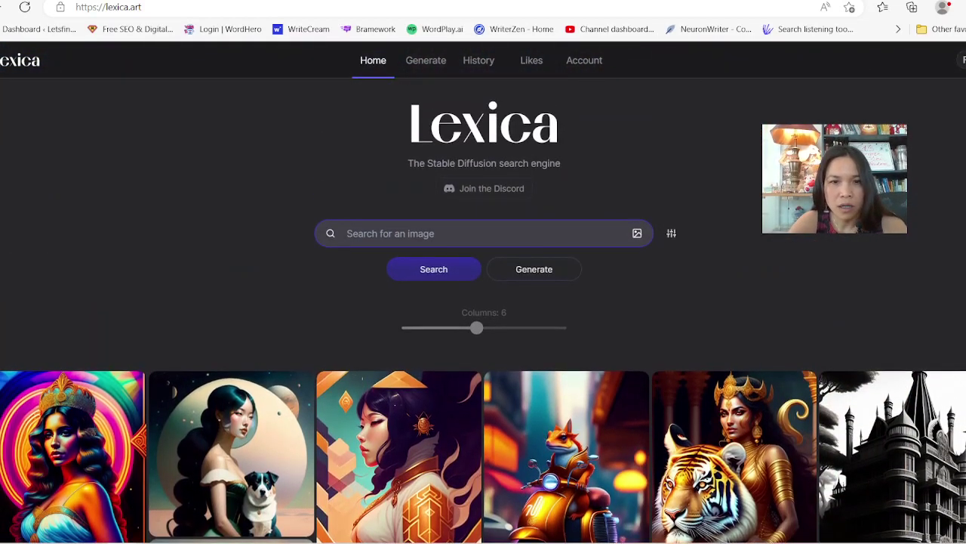
left_click(533, 271)
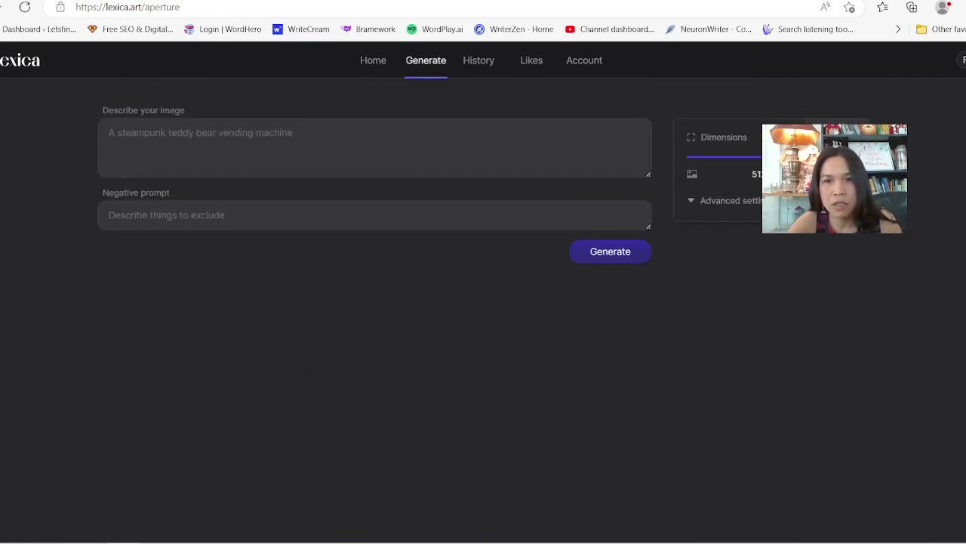
- Expand advanced settings and generate 'japanese garden with cherry blossom with waterfall and bird and flowers'
left_click(750, 202)
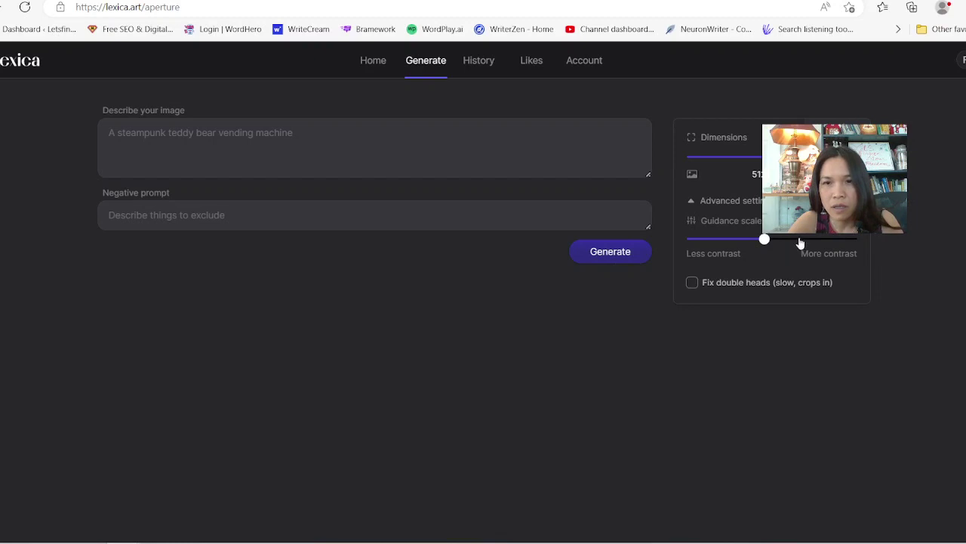
left_click(409, 146)
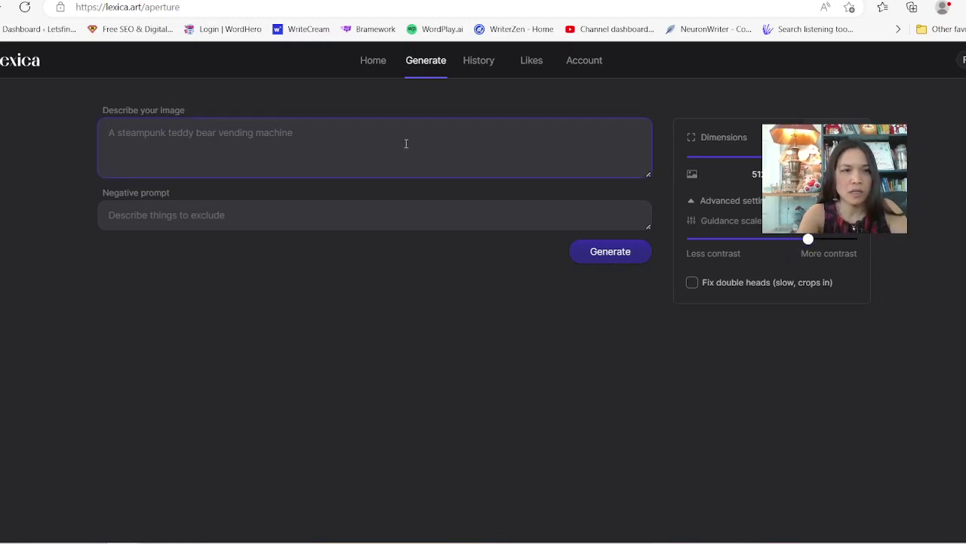
type("eyJpIjoxMDk2MDQsInNlZWQiOiI5ZFU0ZyIsImlhdCI6MTY2NzI4NDcxNX0")
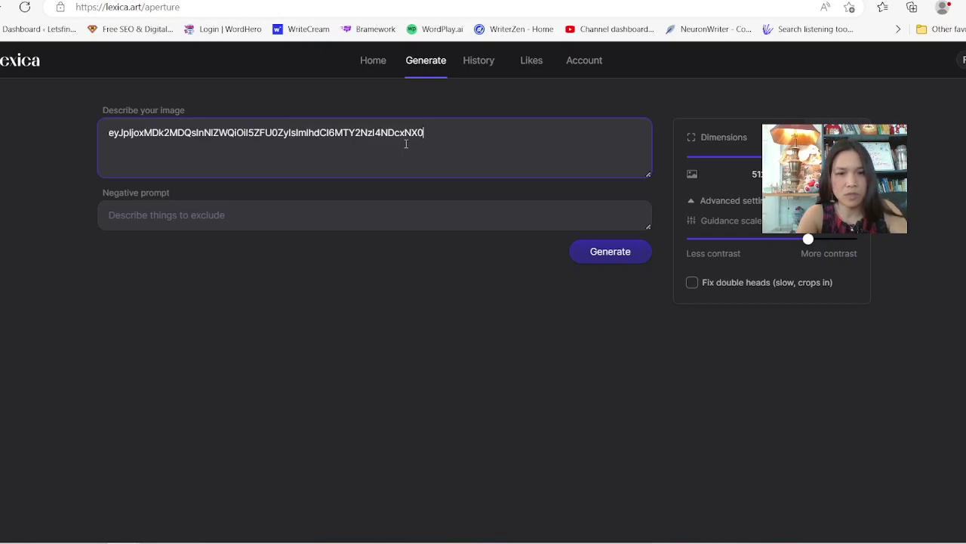
left_click_drag(448, 134, 51, 120)
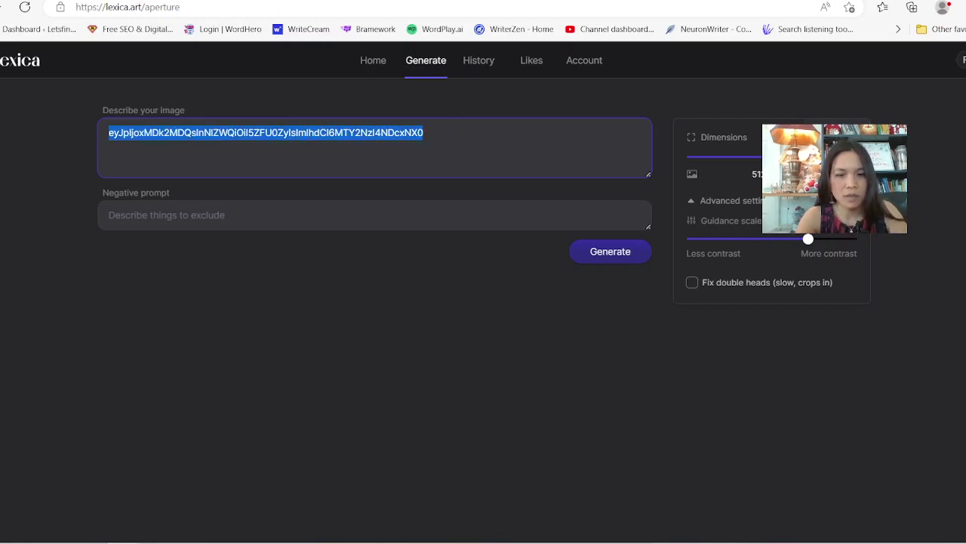
key("BackSpace")
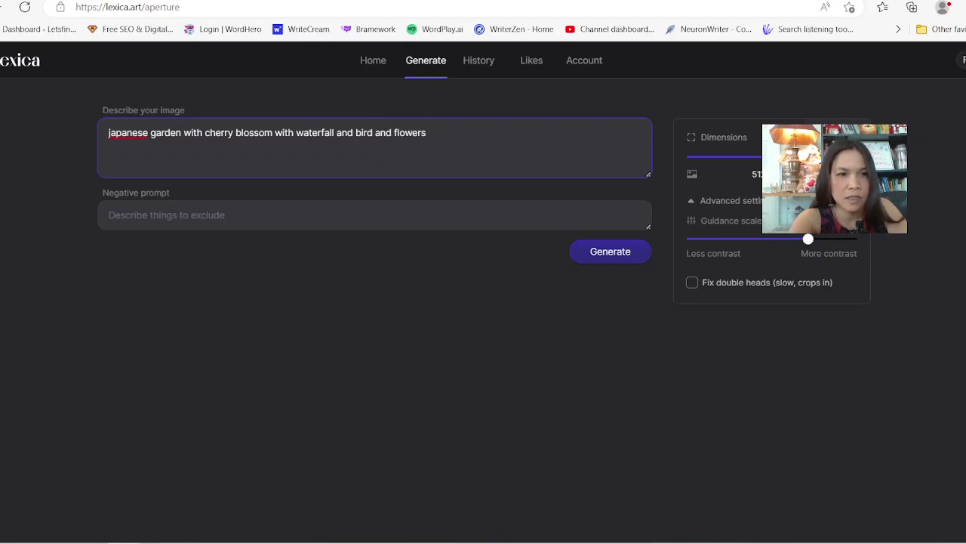
key("Return")
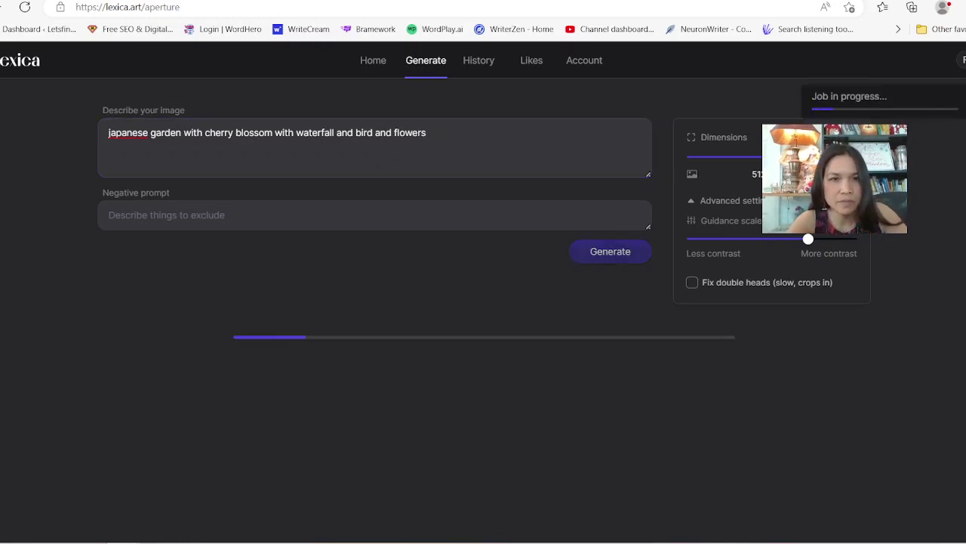
- Review the four generated cherry-blossom waterfall garden images, then start a new browser tab
scroll(483, 227, "down", 1)
scroll(483, 226, "up", 1)
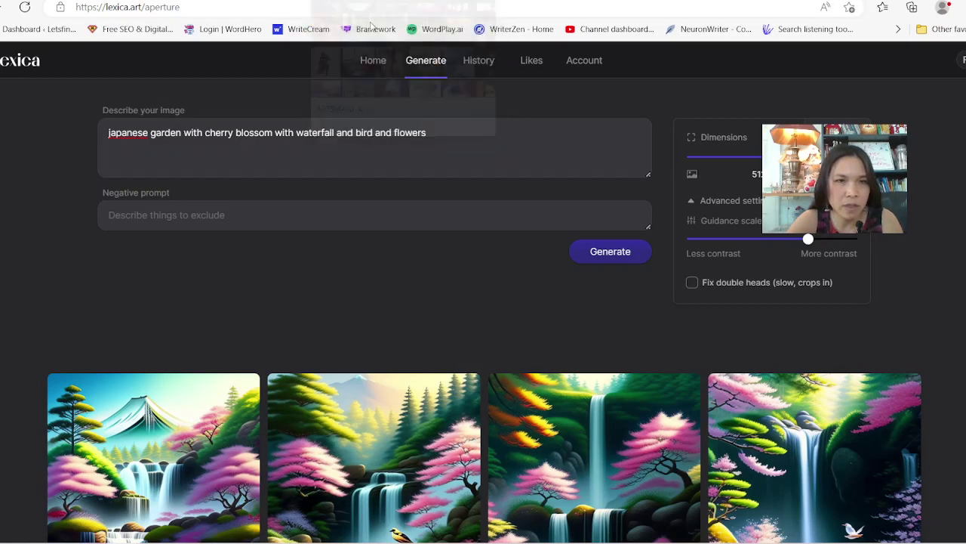
scroll(588, 333, "down", 2)
scroll(588, 333, "down", 2)
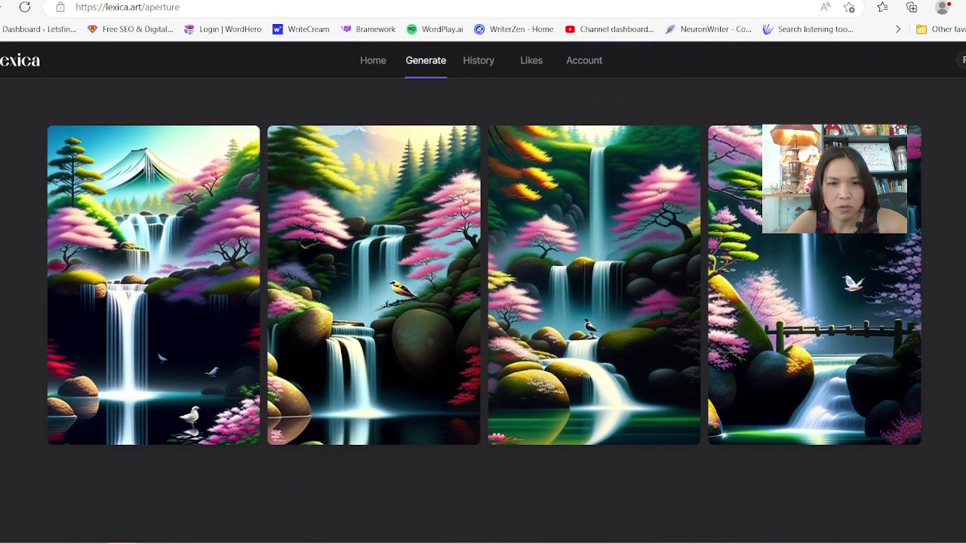
scroll(588, 333, "up", 3)
scroll(588, 333, "down", 1)
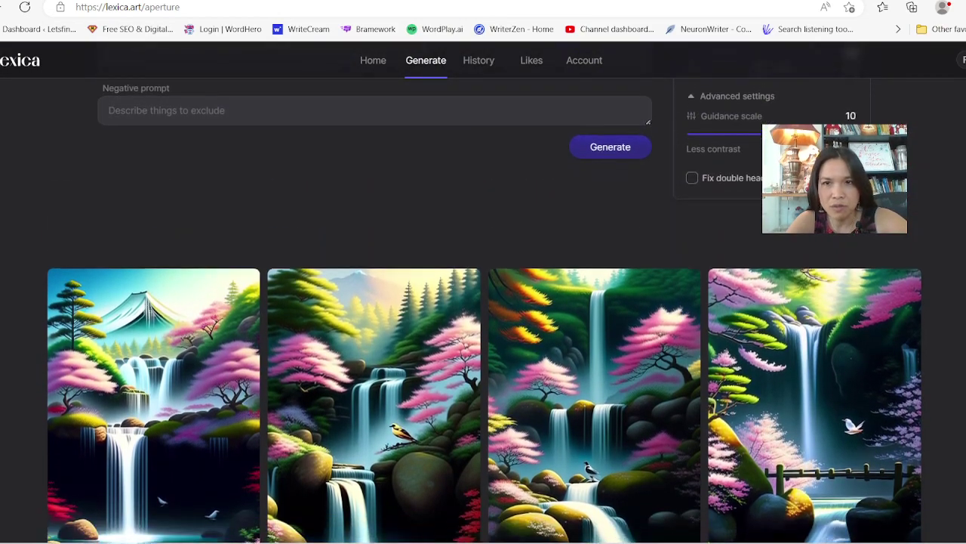
scroll(588, 332, "up", 2)
scroll(588, 333, "down", 1)
scroll(588, 333, "down", 1)
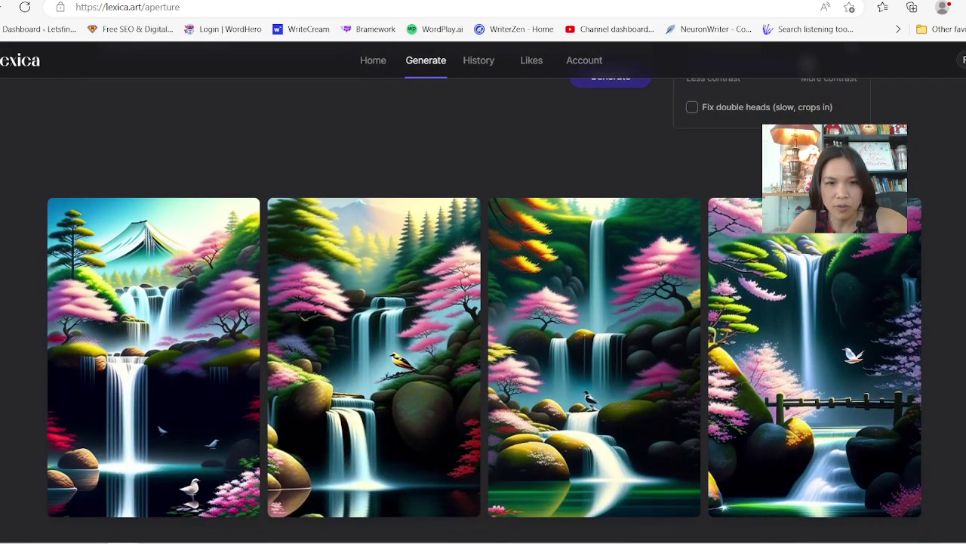
scroll(588, 333, "down", 1)
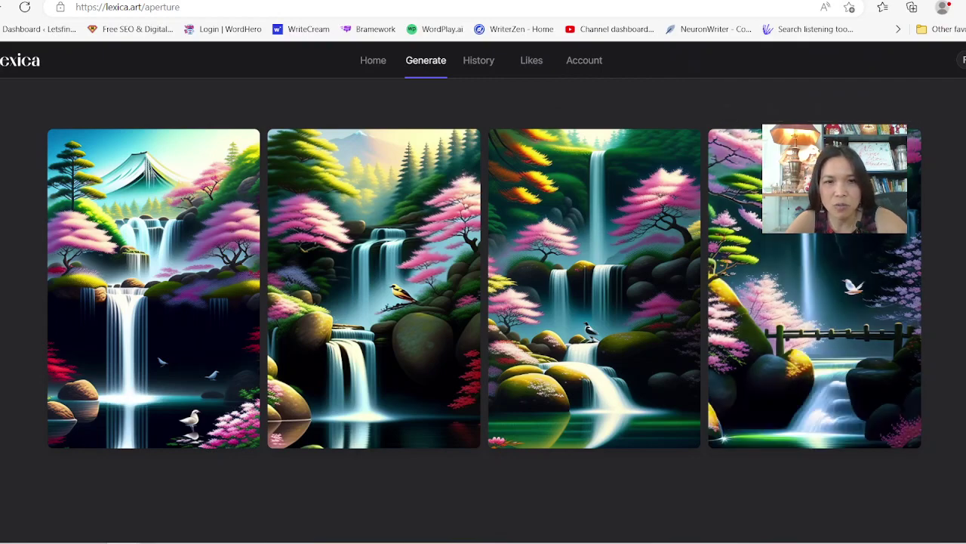
scroll(483, 302, "up", 2)
scroll(483, 302, "up", 1)
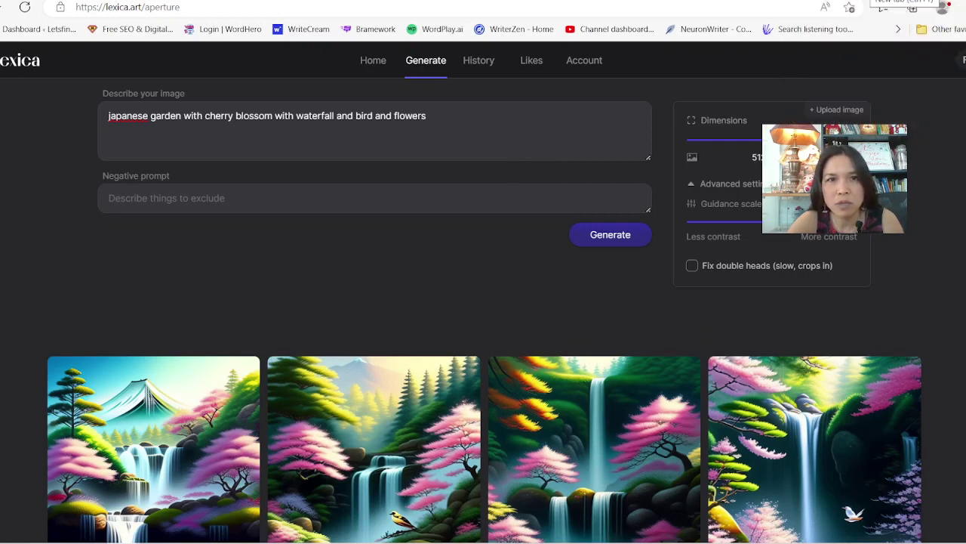
key("ctrl+t")
- Go to bluewillow.ai via the address bar suggestion
left_click(751, 4)
type("bl")
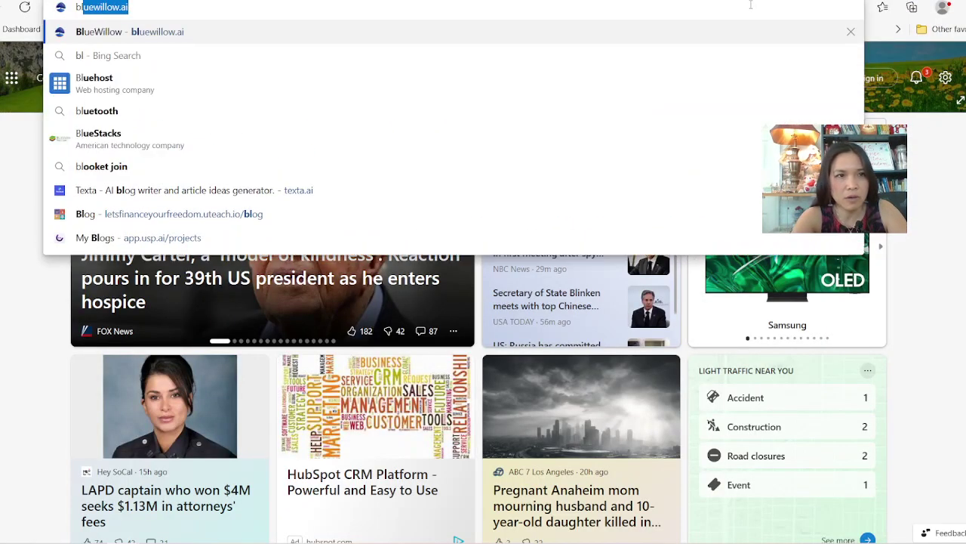
key("Return")
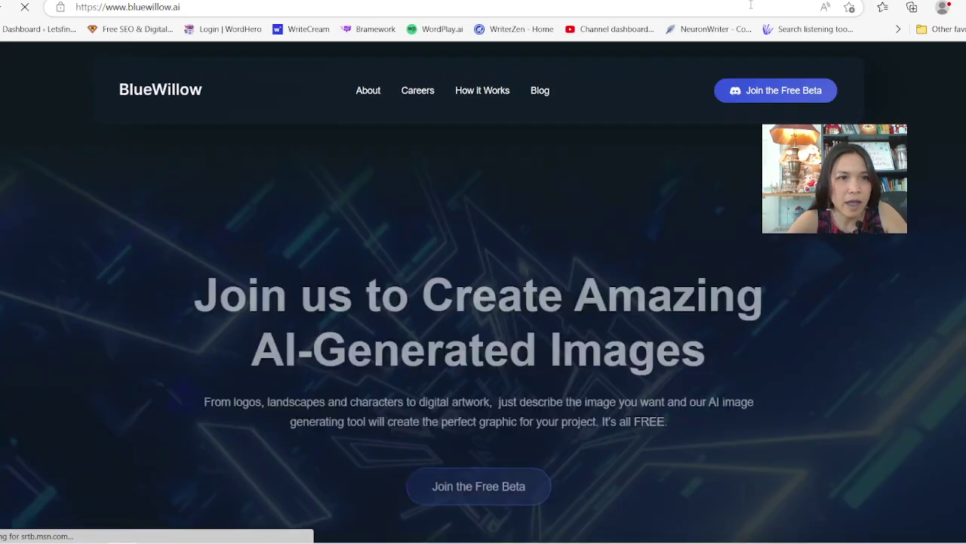
- Read through the BlueWillow home page and jump to its How It Works section
scroll(483, 302, "down", 8)
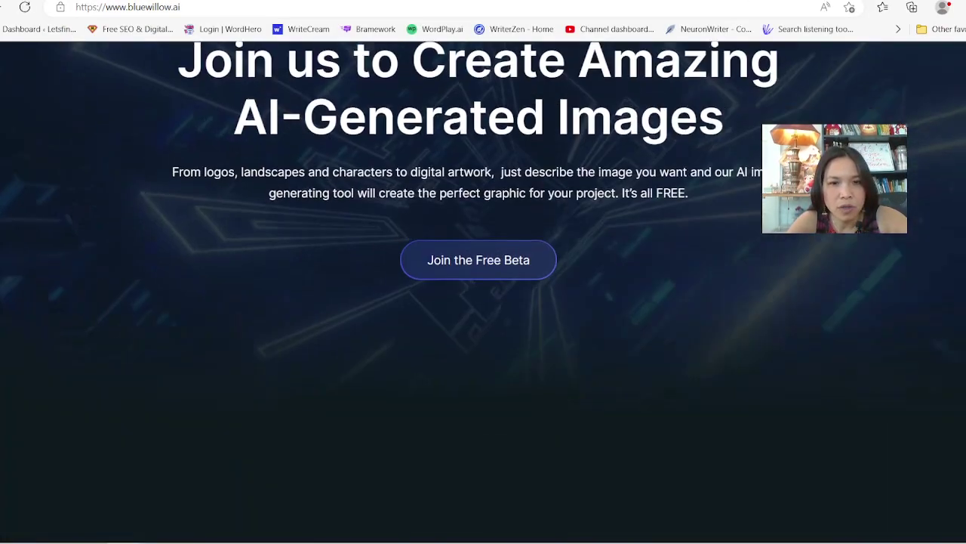
scroll(484, 302, "down", 10)
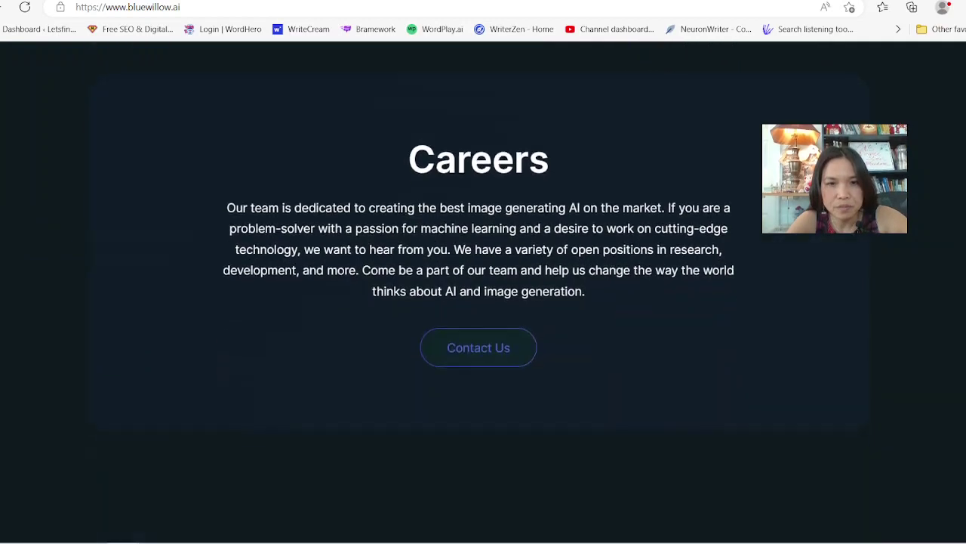
scroll(483, 302, "down", 4)
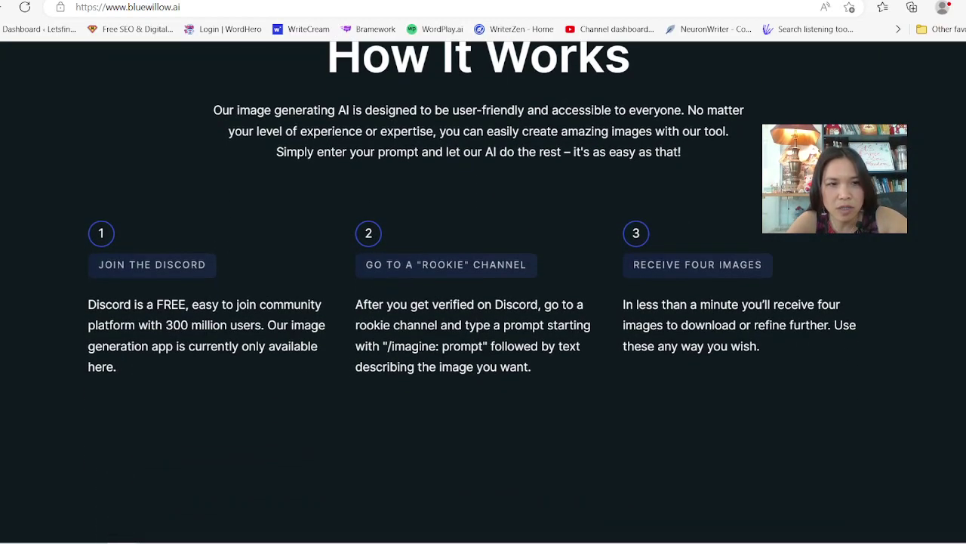
scroll(483, 302, "down", 3)
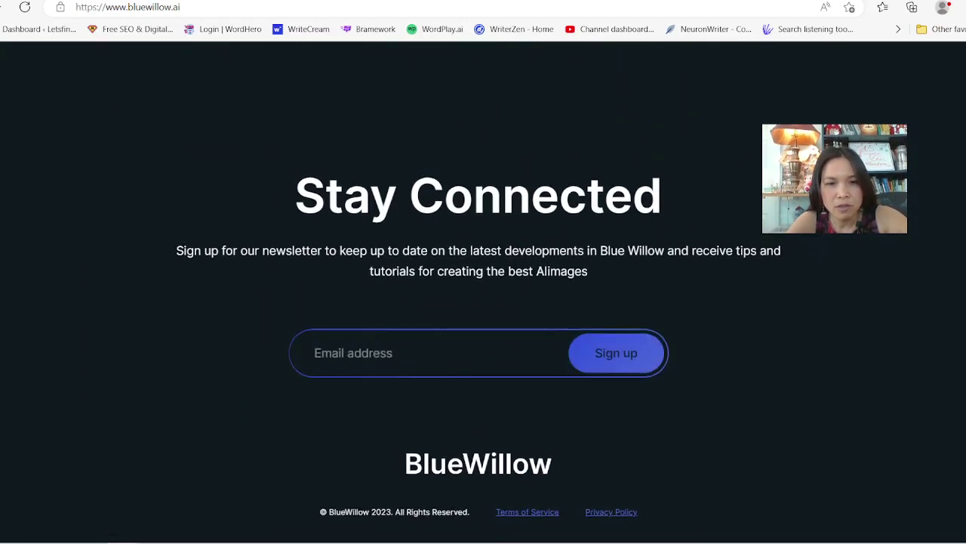
scroll(483, 302, "up", 1)
scroll(483, 302, "up", 10)
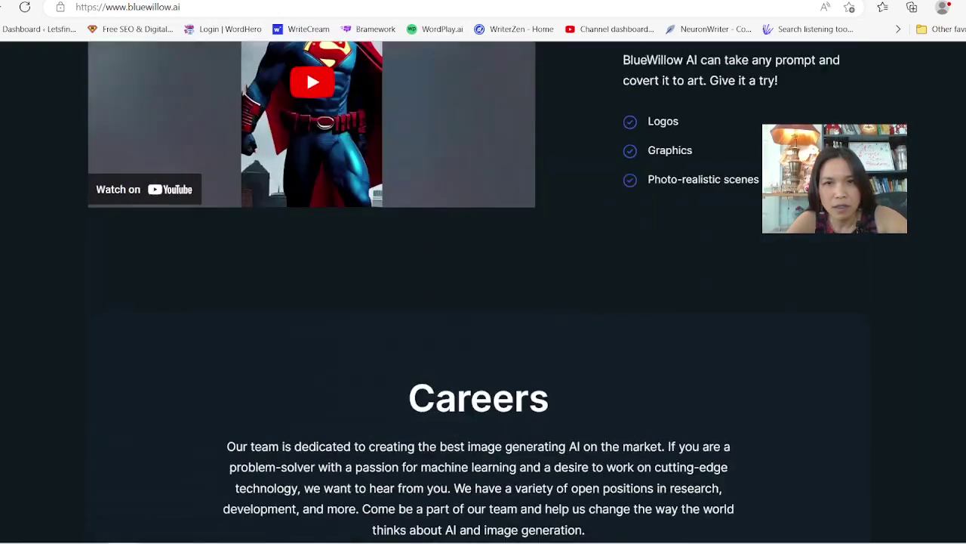
scroll(483, 302, "up", 5)
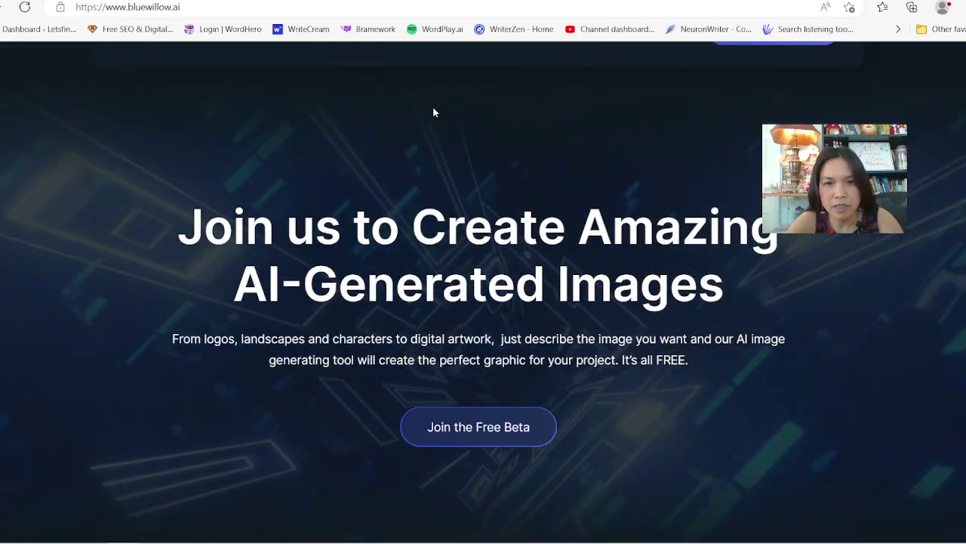
scroll(433, 106, "down", 5)
scroll(483, 302, "up", 5)
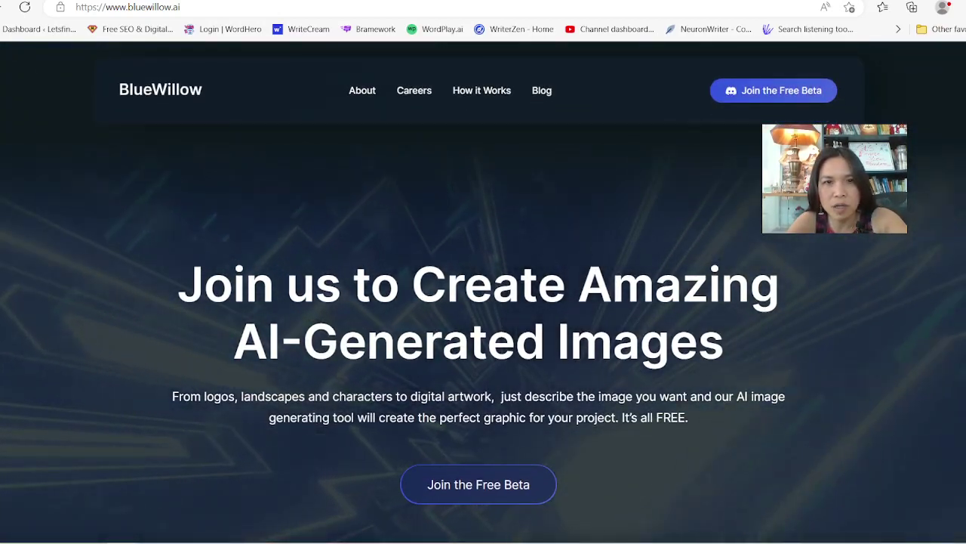
left_click(481, 90)
scroll(484, 302, "down", 5)
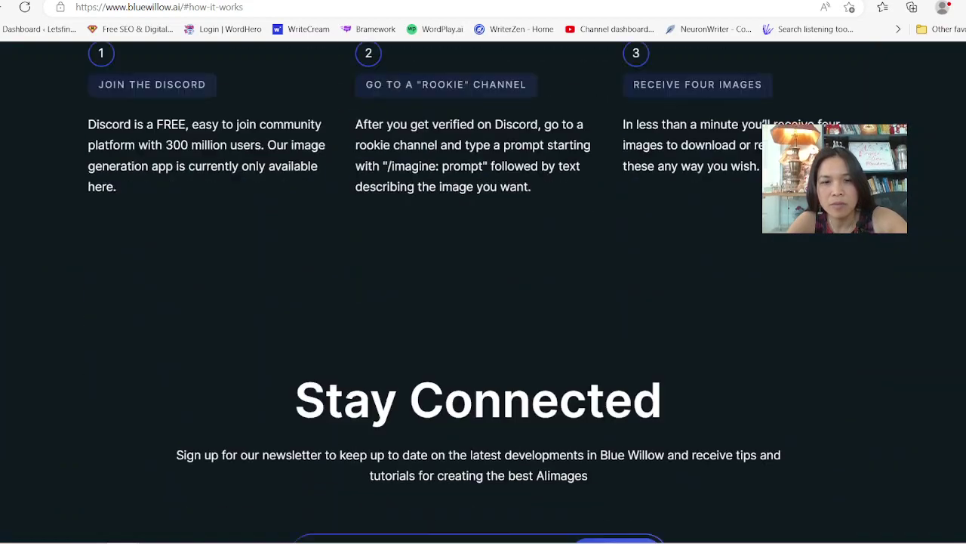
scroll(483, 302, "up", 10)
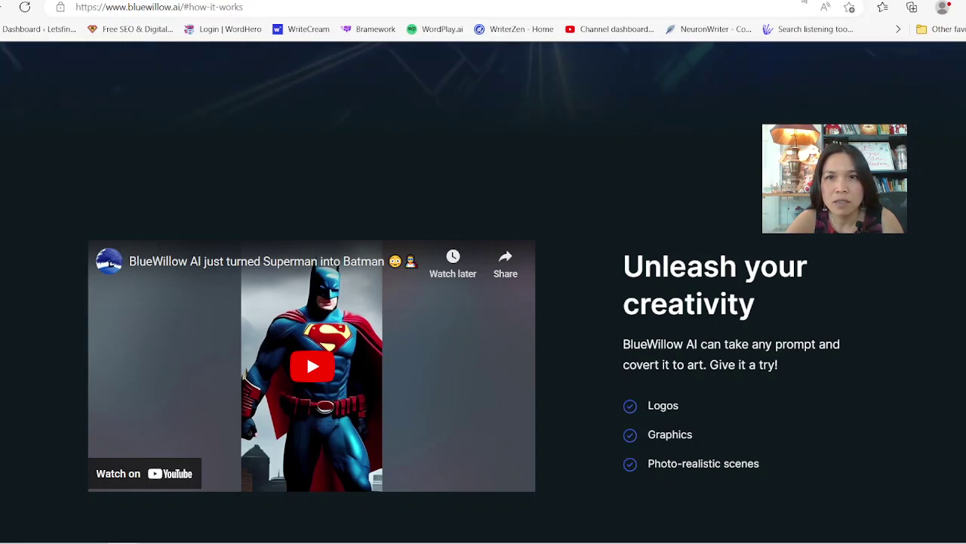
- Switch to starryai and review its home page from the Create Art with AI hero to the footer
left_click(710, 0)
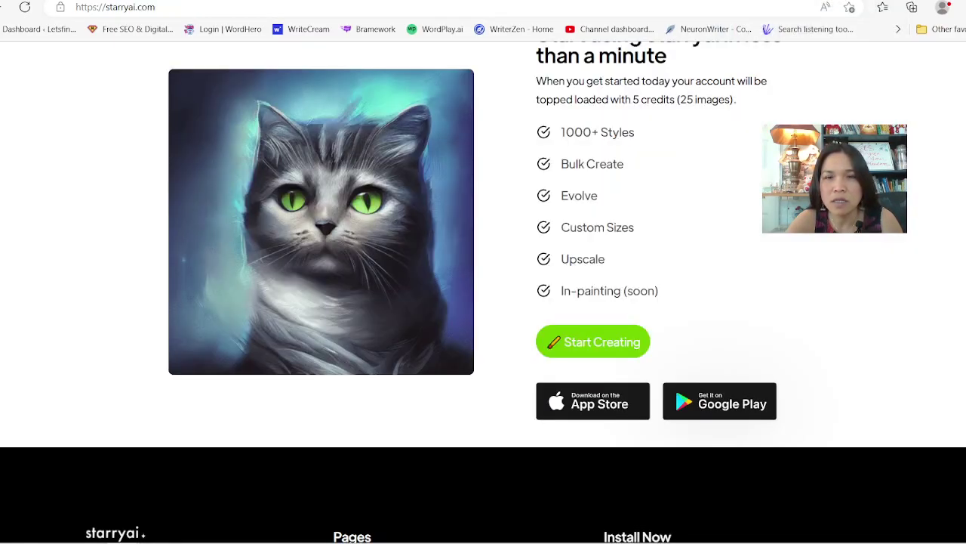
scroll(681, 274, "up", 3)
scroll(483, 302, "up", 10)
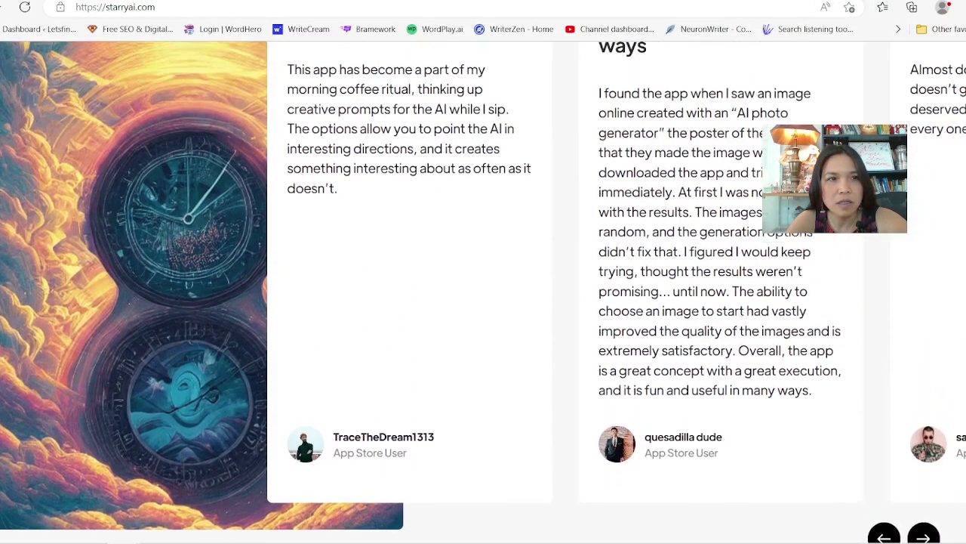
scroll(484, 302, "up", 15)
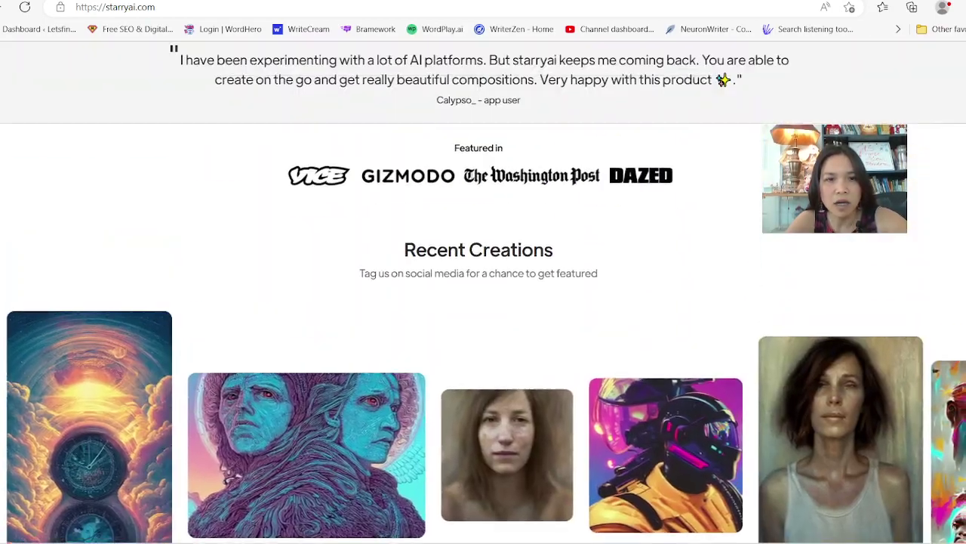
scroll(483, 302, "up", 3)
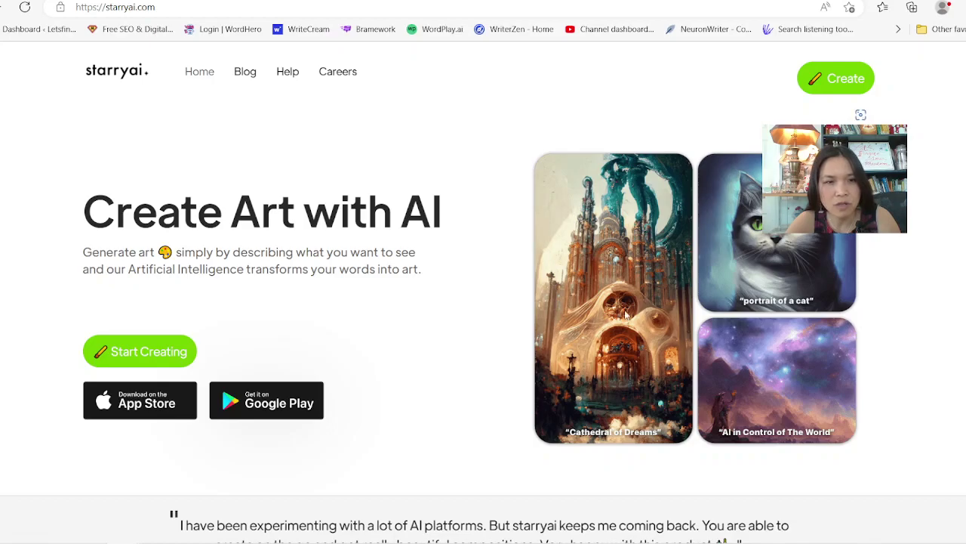
scroll(732, 365, "down", 20)
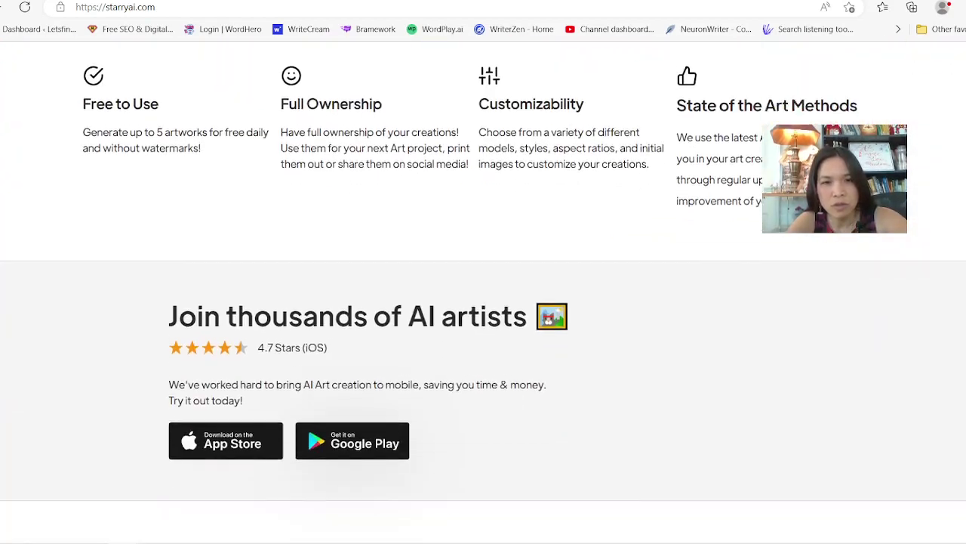
scroll(484, 302, "down", 15)
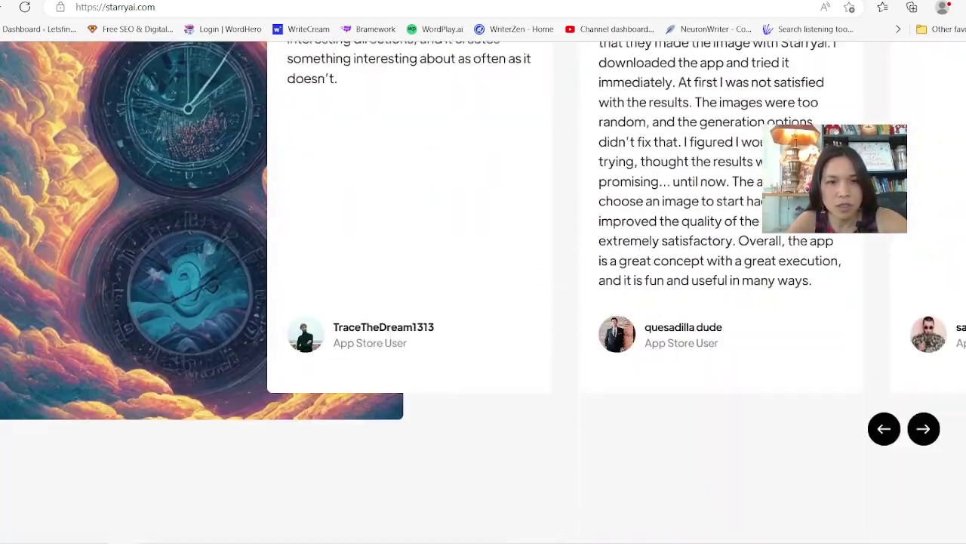
scroll(483, 302, "down", 5)
scroll(483, 302, "up", 2)
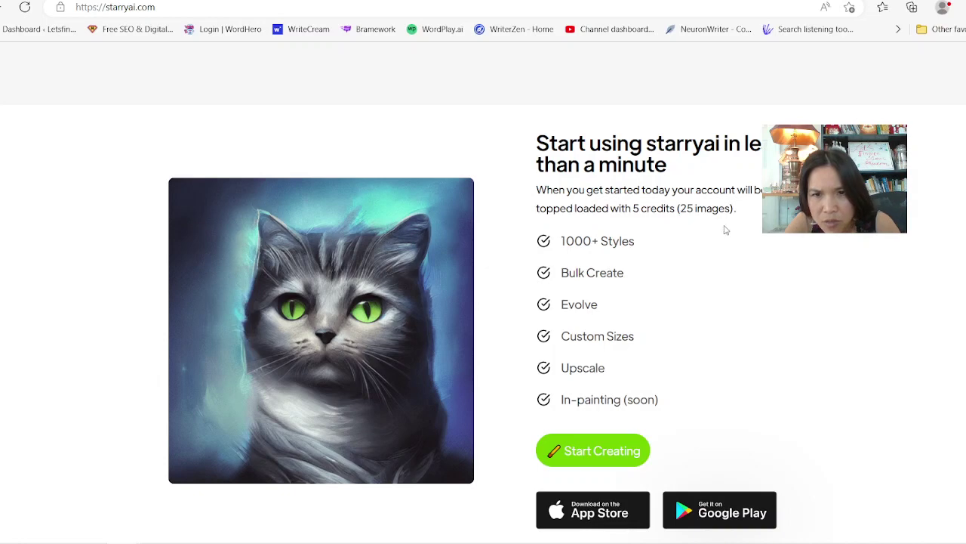
scroll(698, 247, "down", 4)
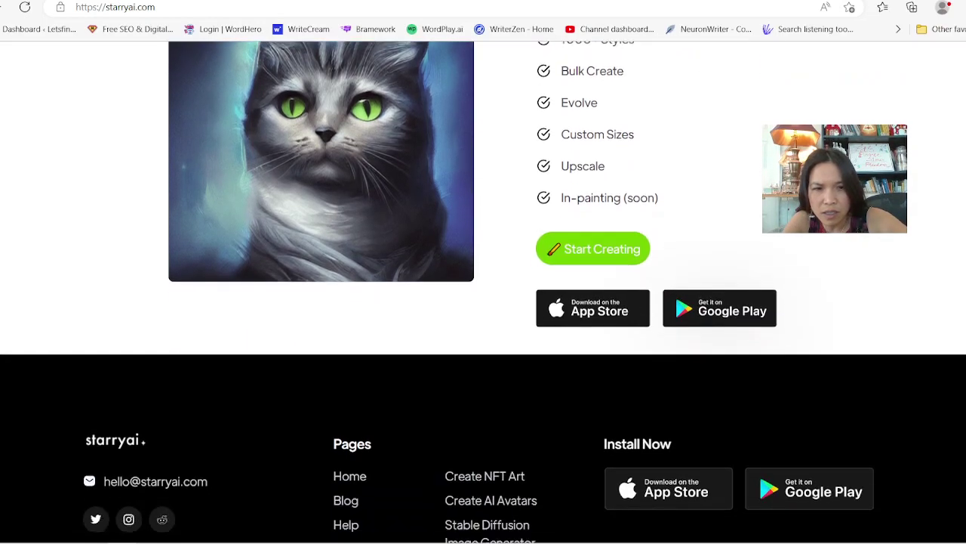
scroll(483, 302, "down", 1)
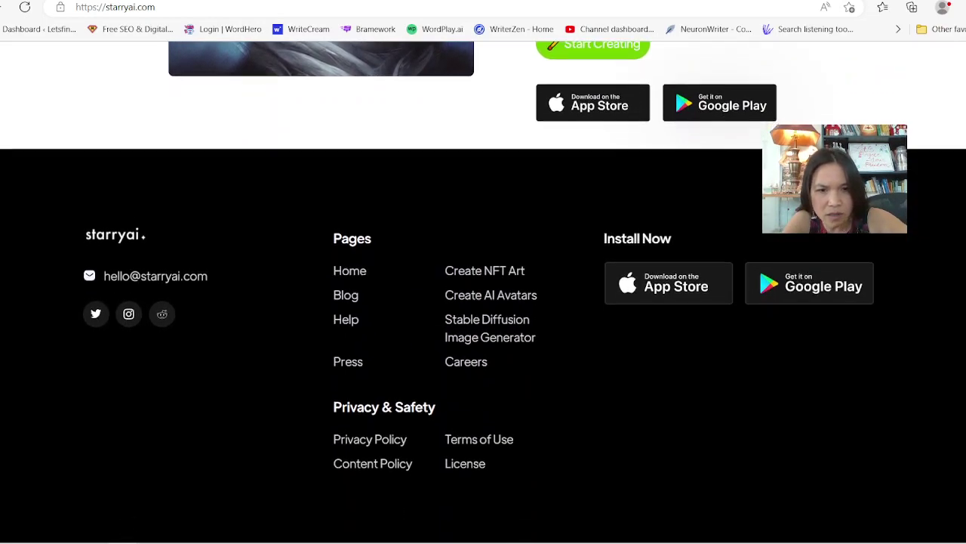
scroll(483, 262, "up", 4)
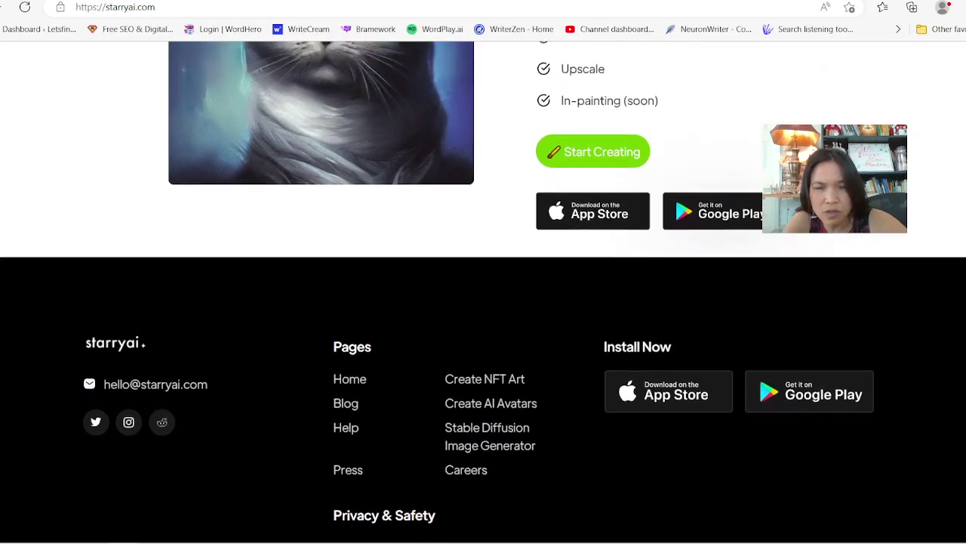
scroll(483, 302, "up", 2)
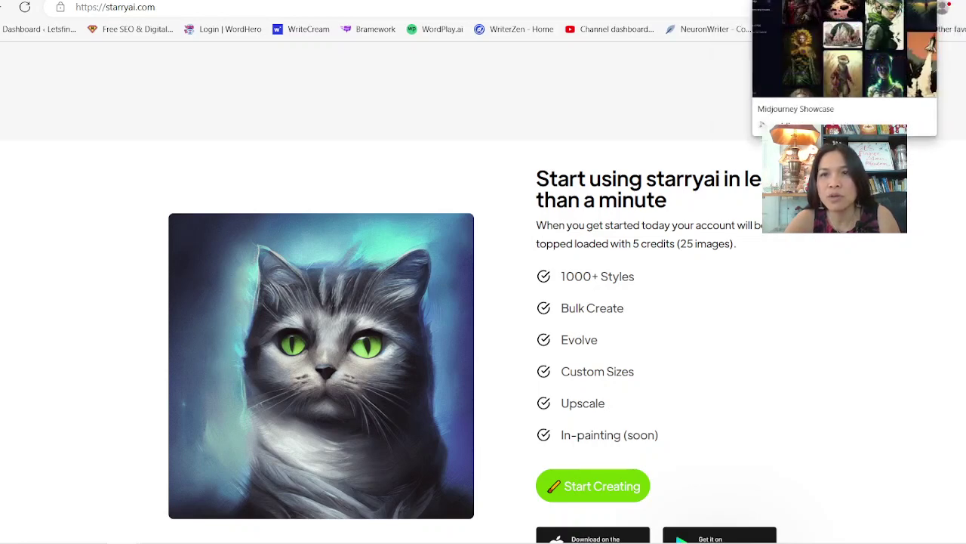
- Read DreamStudio's free-credit and per-image cost FAQ, then move to the Leonardo.Ai tab
left_click(831, 0)
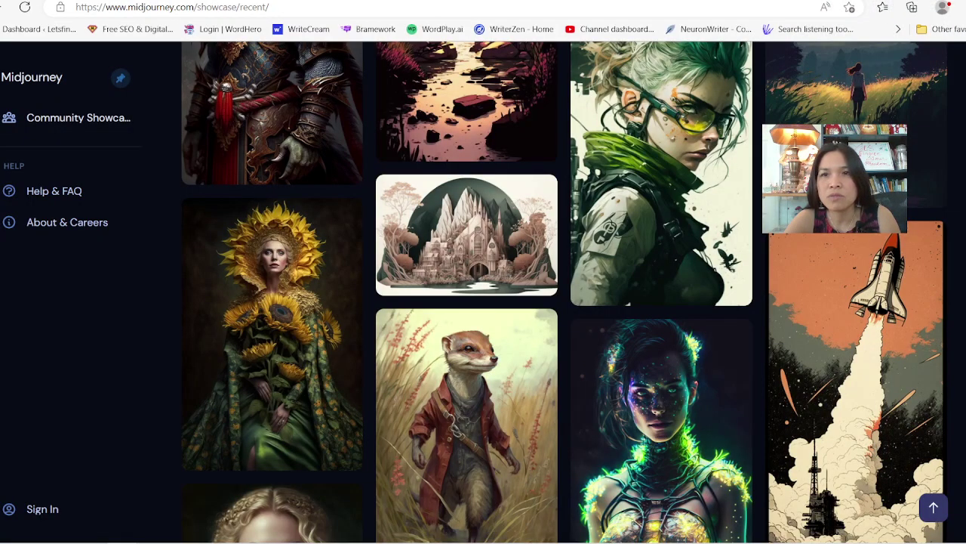
left_click(677, 1)
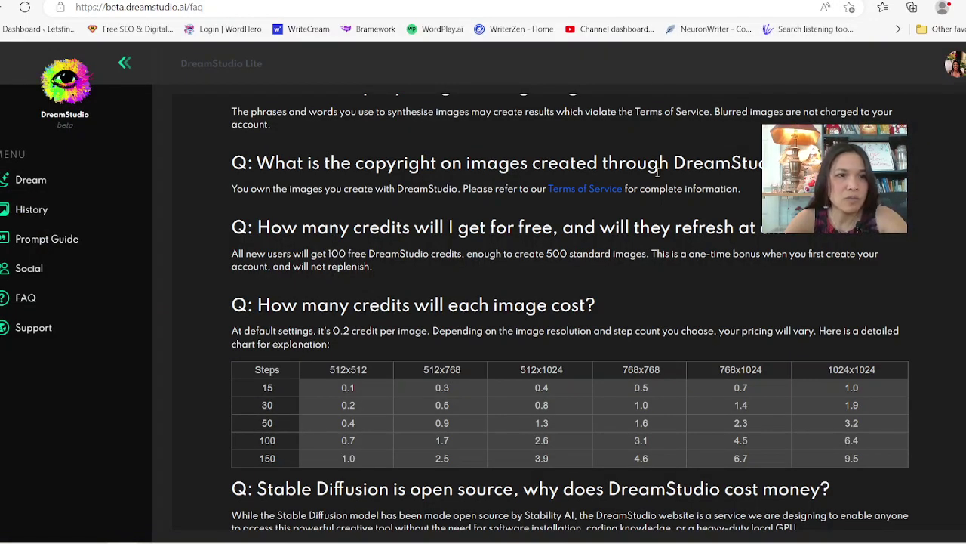
scroll(657, 172, "up", 1)
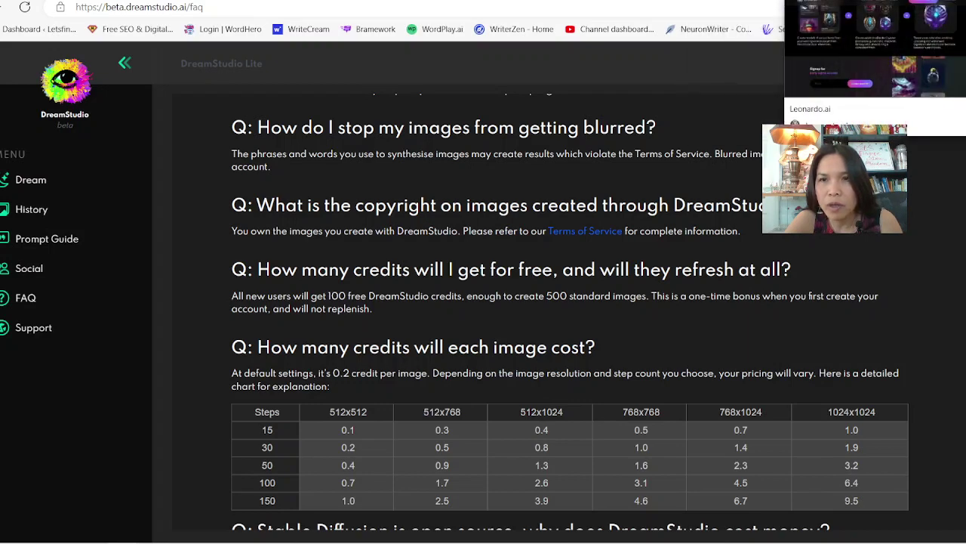
left_click(838, 1)
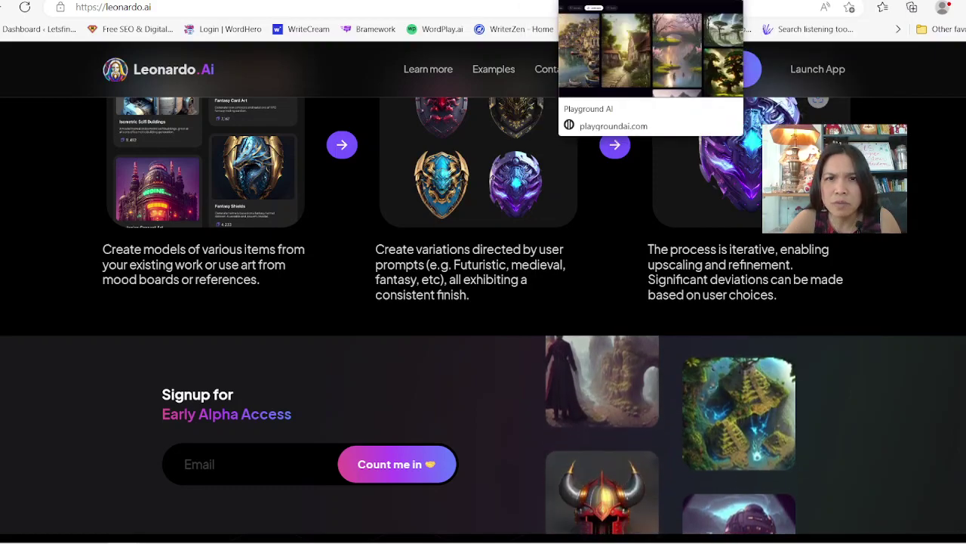
- Browse Playground AI's Landscapes gallery, ending on the Free, Pro $15/mo and DALL·E 2 pricing page
left_click(651, 2)
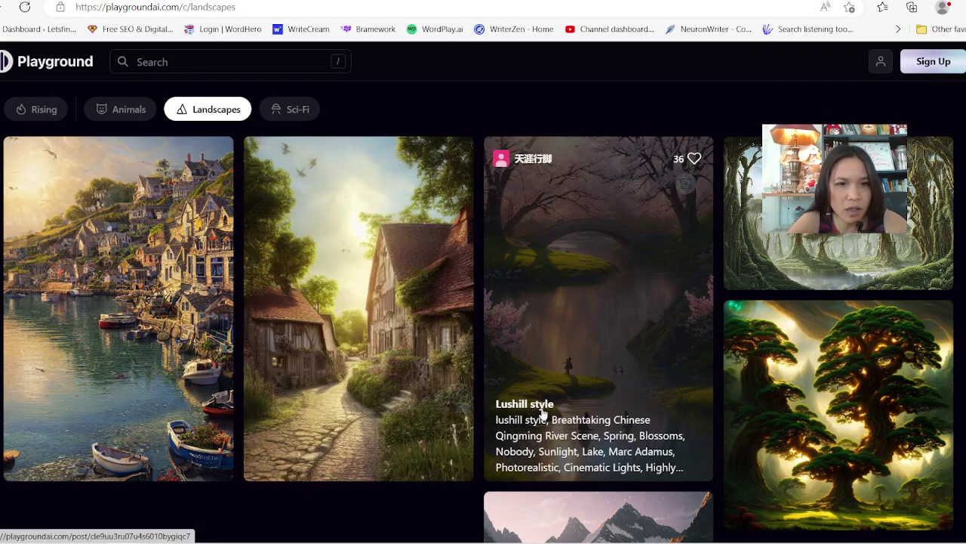
scroll(543, 414, "down", 3)
scroll(544, 413, "up", 3)
scroll(543, 414, "down", 1)
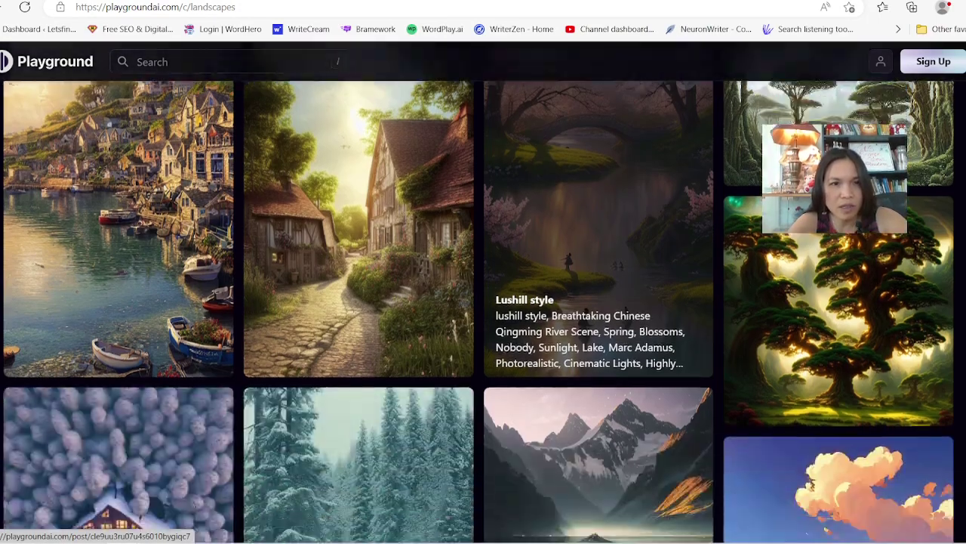
scroll(598, 302, "down", 10)
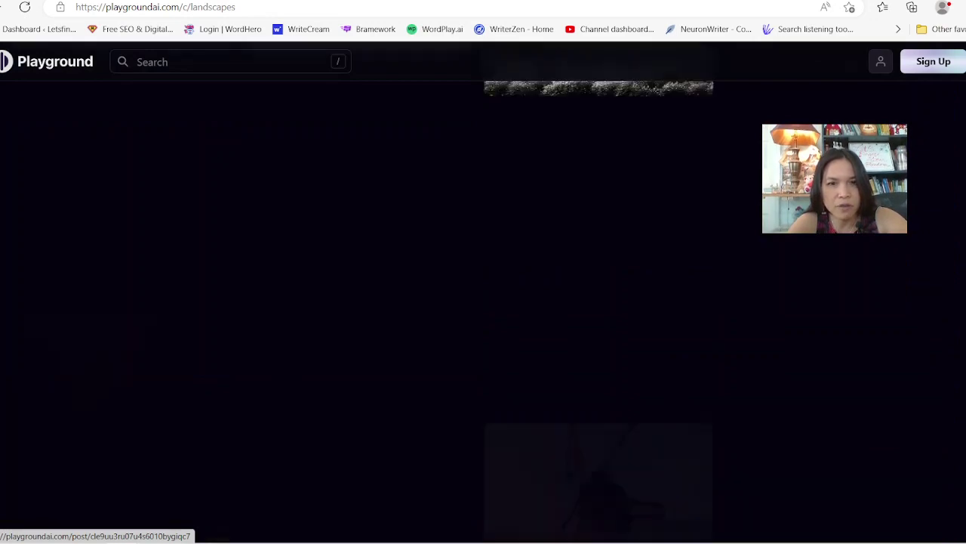
scroll(484, 302, "down", 4)
scroll(483, 302, "down", 5)
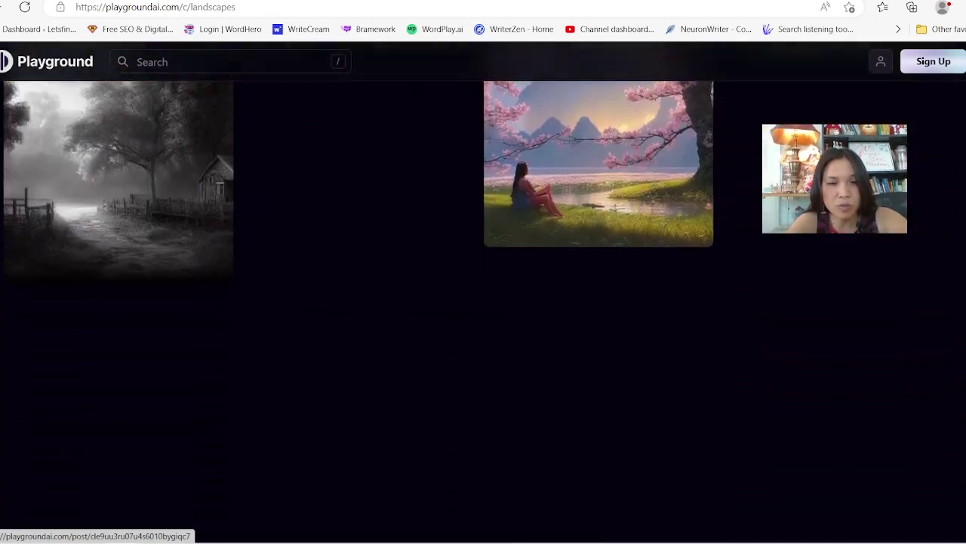
scroll(598, 302, "up", 5)
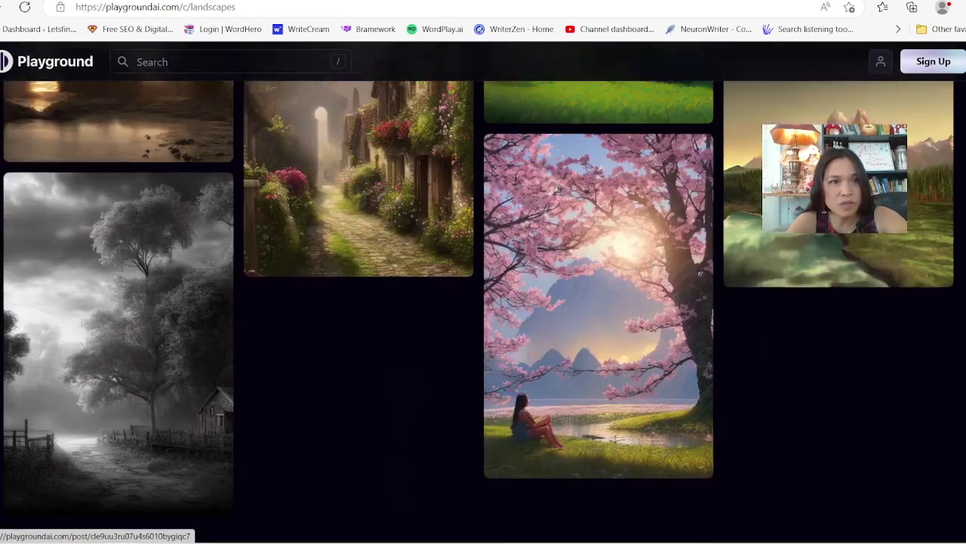
scroll(597, 302, "down", 8)
scroll(598, 227, "up", 4)
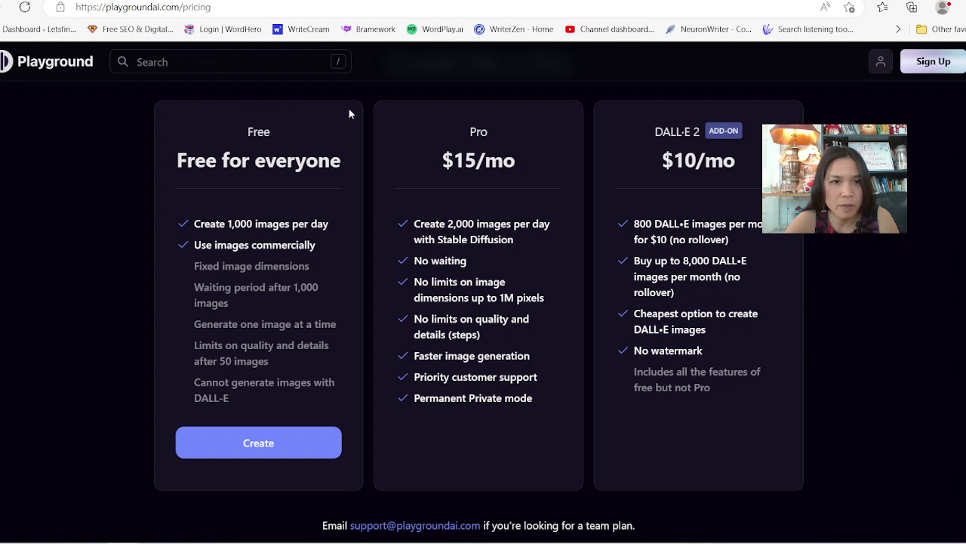
scroll(320, 146, "up", 2)
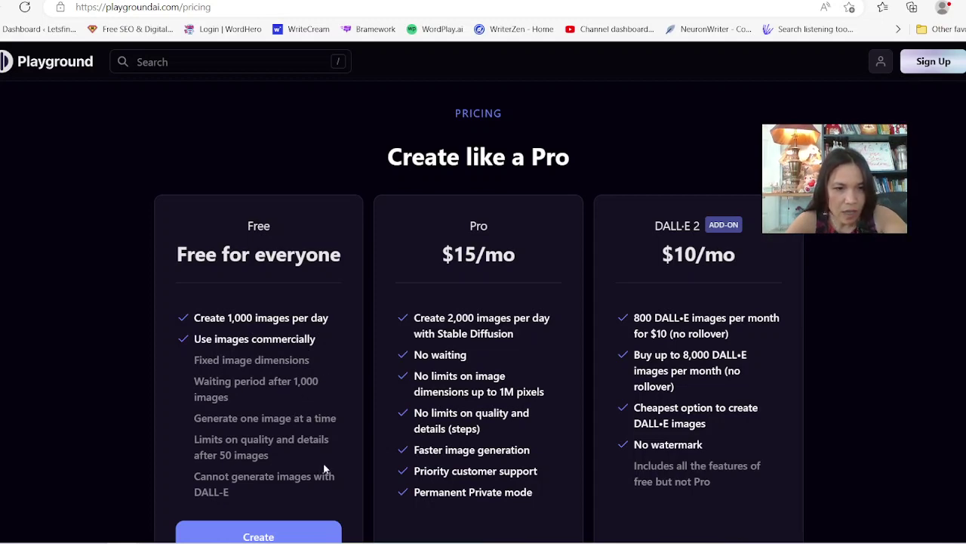
scroll(324, 470, "down", 1)
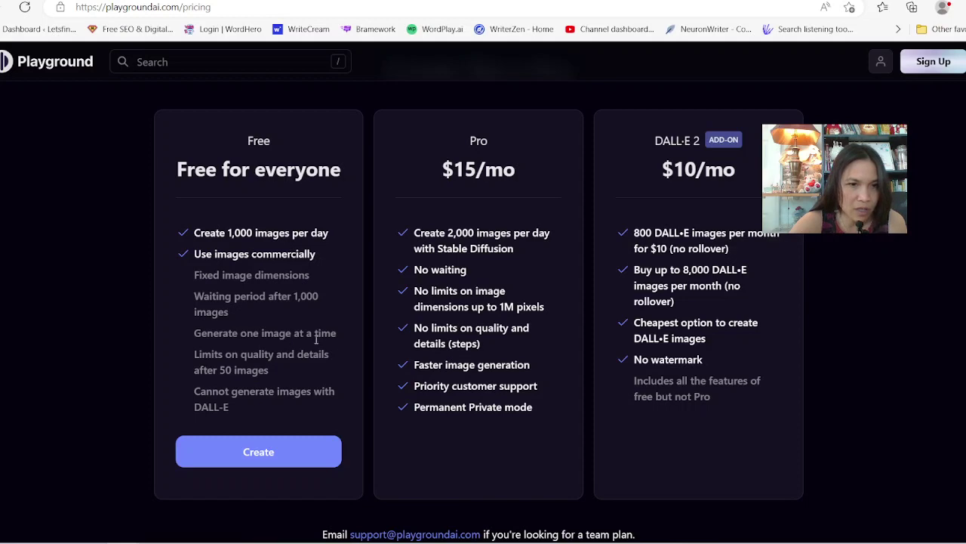
scroll(325, 358, "up", 1)
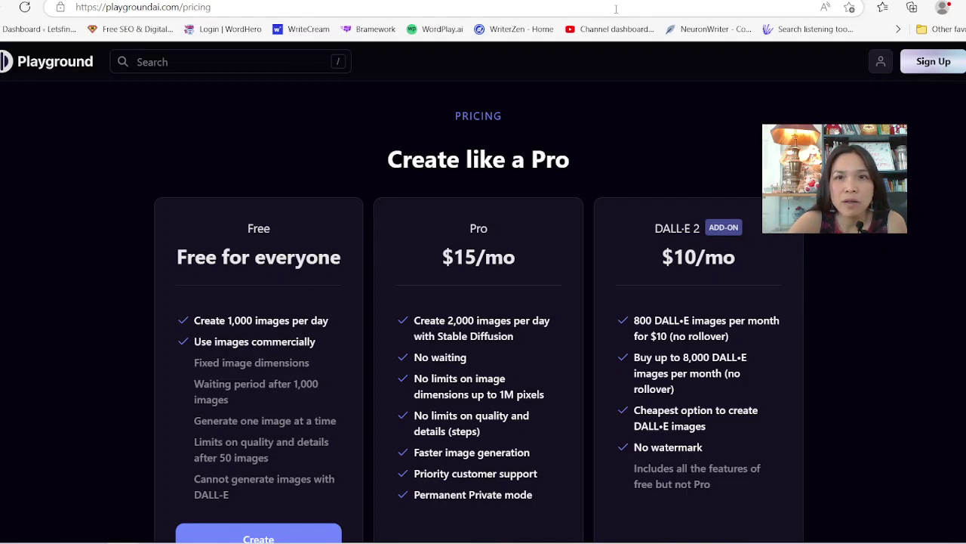
mouse_move(573, 0)
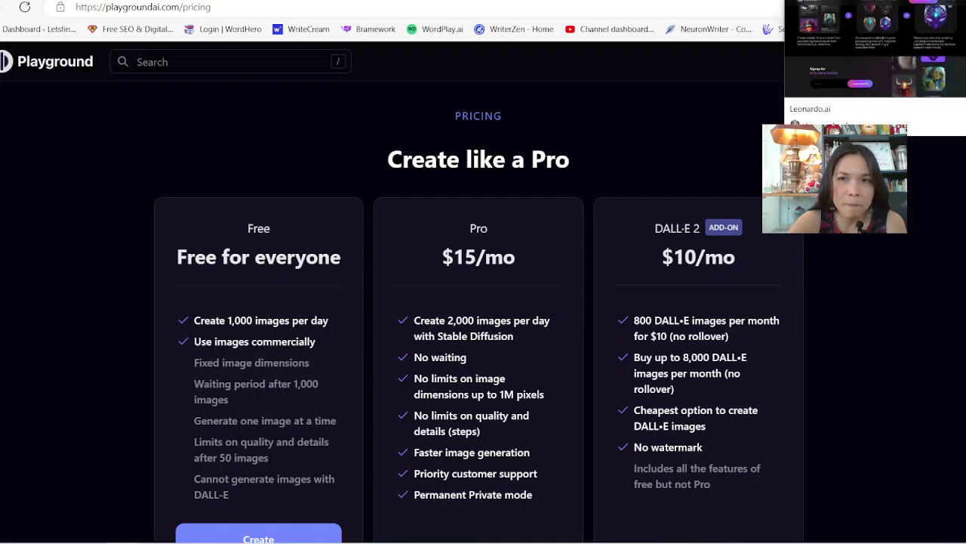
- Cycle through the Leonardo, BlueWillow, starryai, DreamStudio FAQ and Stability AI FAQ tabs, ending on Playground landscapes
key("ctrl+Tab")
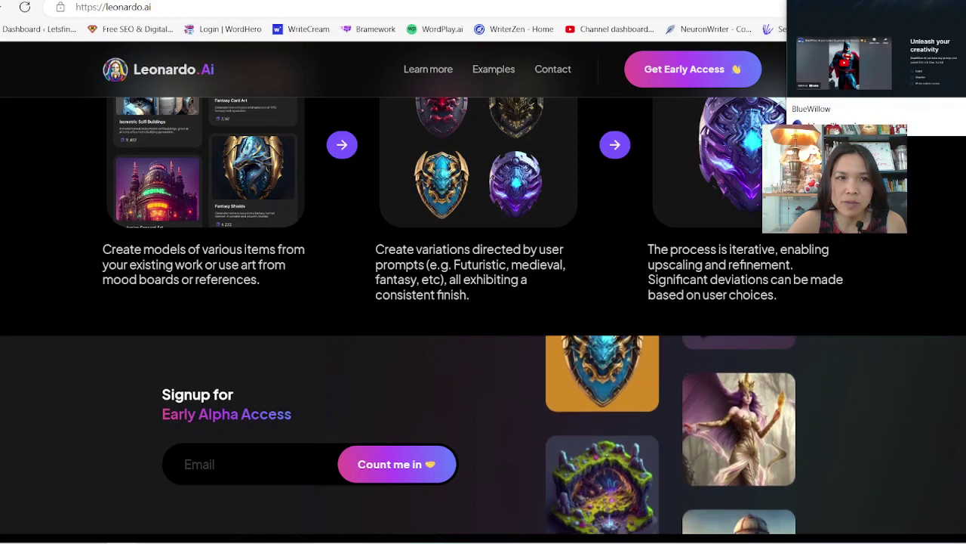
key("ctrl+Tab")
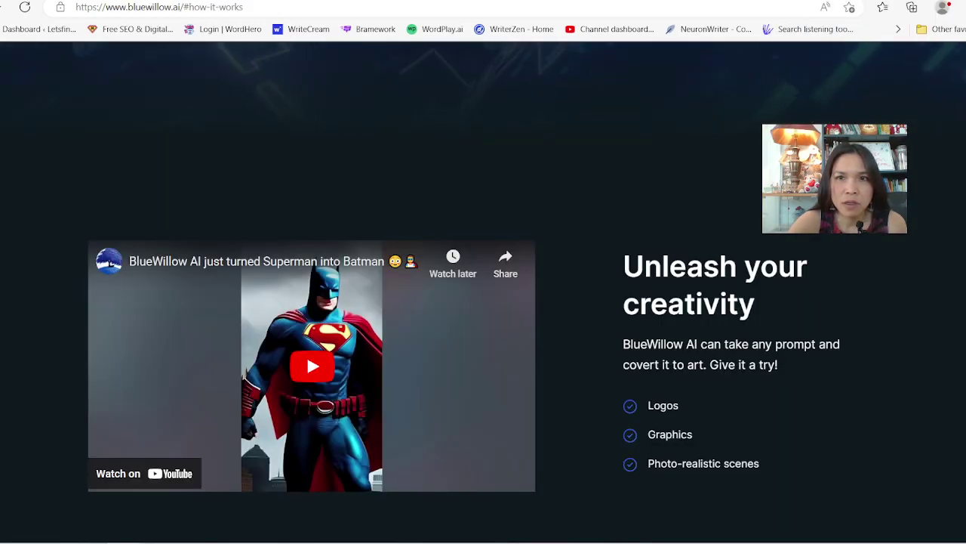
key("ctrl+Tab")
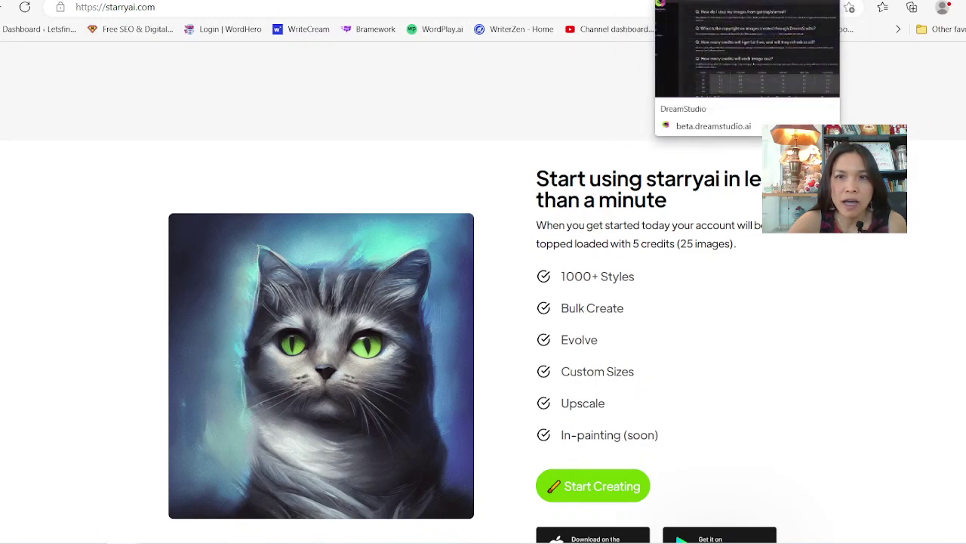
left_click(702, 0)
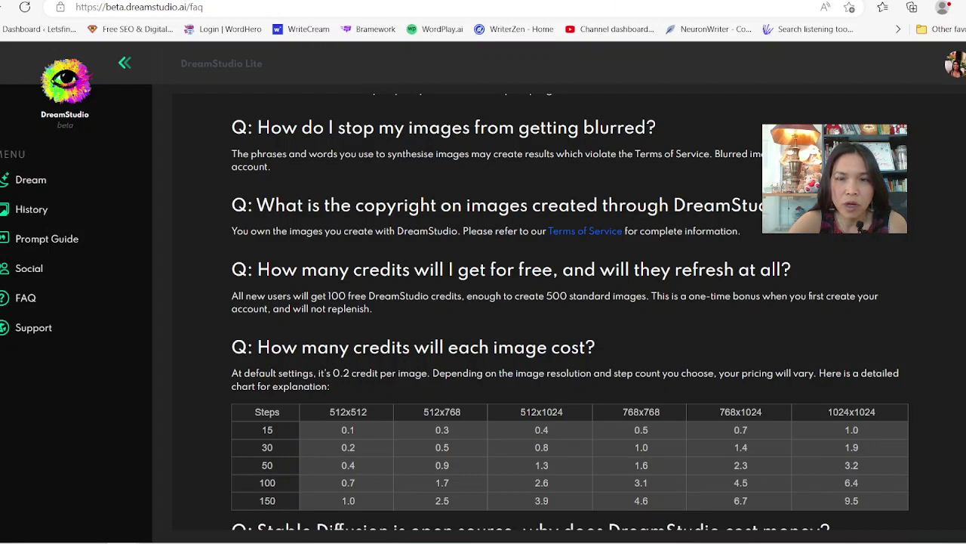
key("ctrl+Tab")
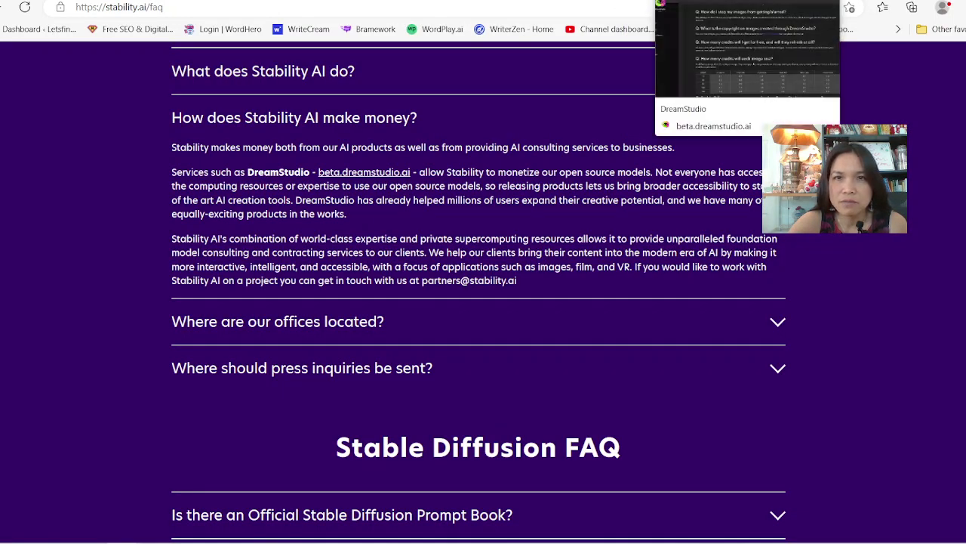
key("ctrl+Tab")
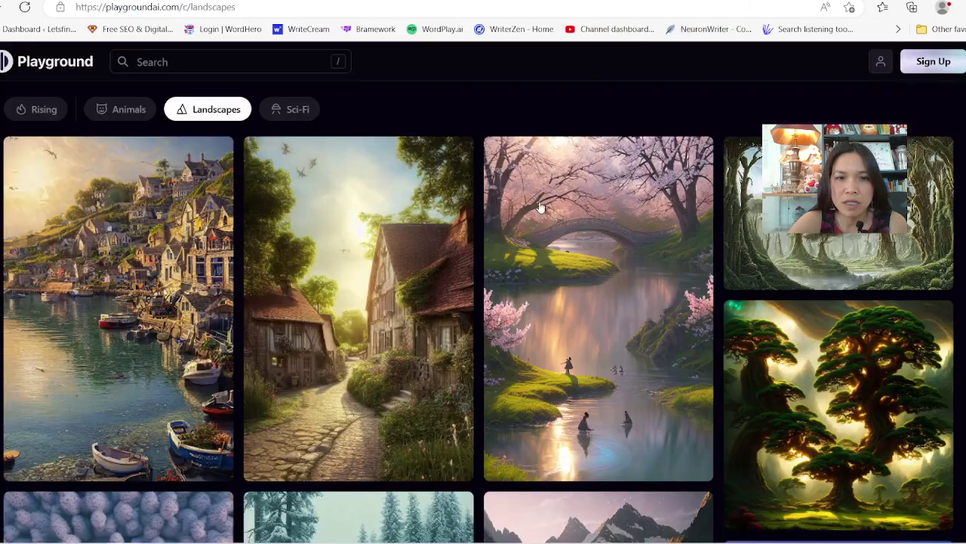
- Scroll down the Playground landscapes gallery to the snowy moonlit forest and autumn-lake couple images
mouse_move(533, 217)
scroll(533, 217, "down", 9)
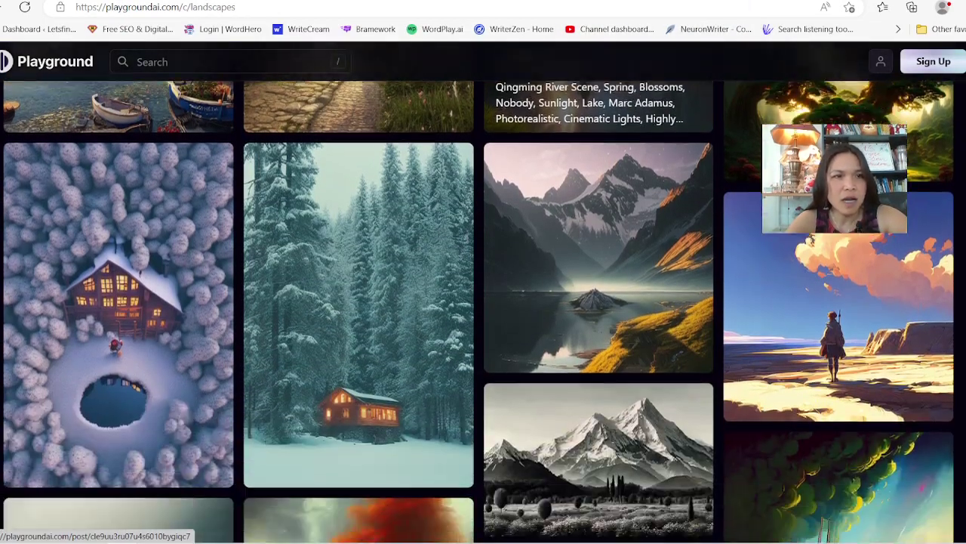
scroll(533, 217, "down", 9)
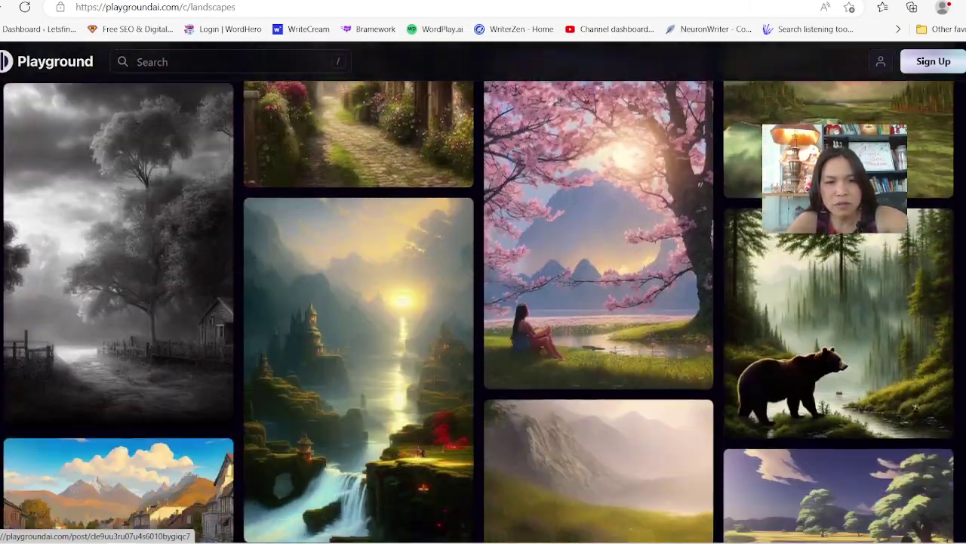
scroll(533, 216, "down", 6)
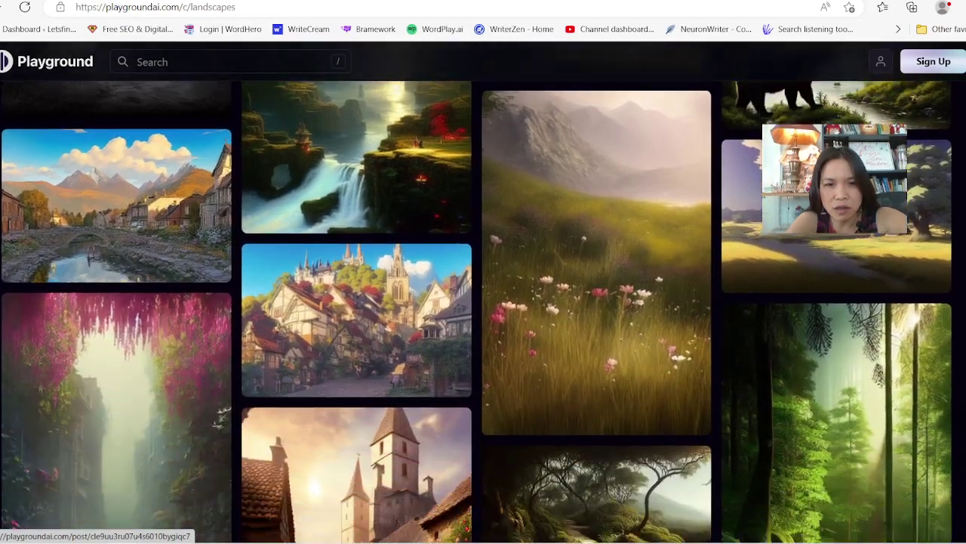
scroll(533, 217, "down", 4)
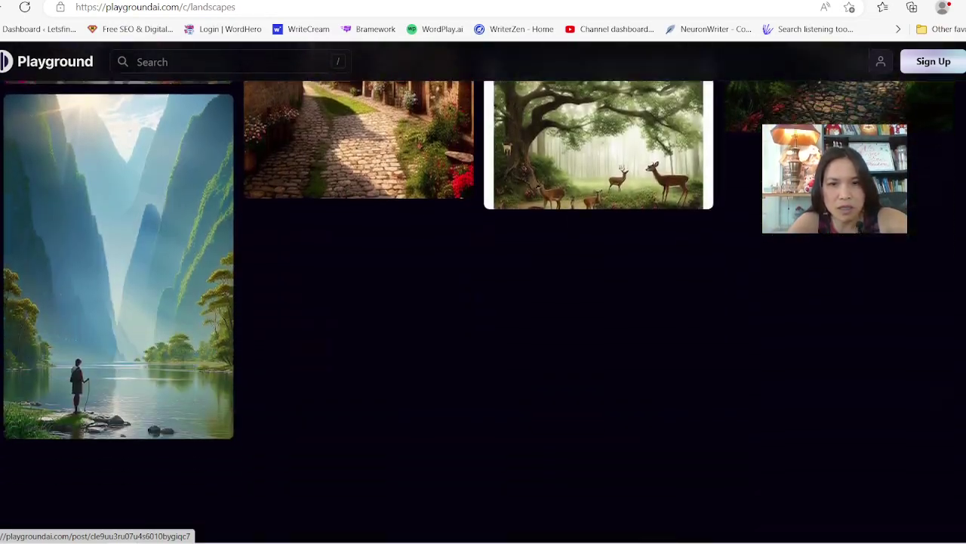
scroll(533, 217, "down", 6)
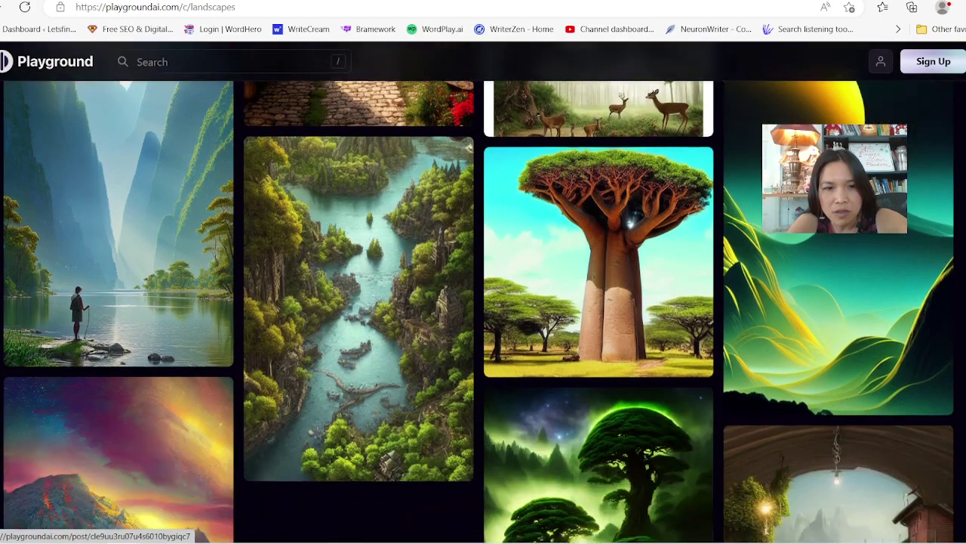
scroll(597, 302, "down", 1)
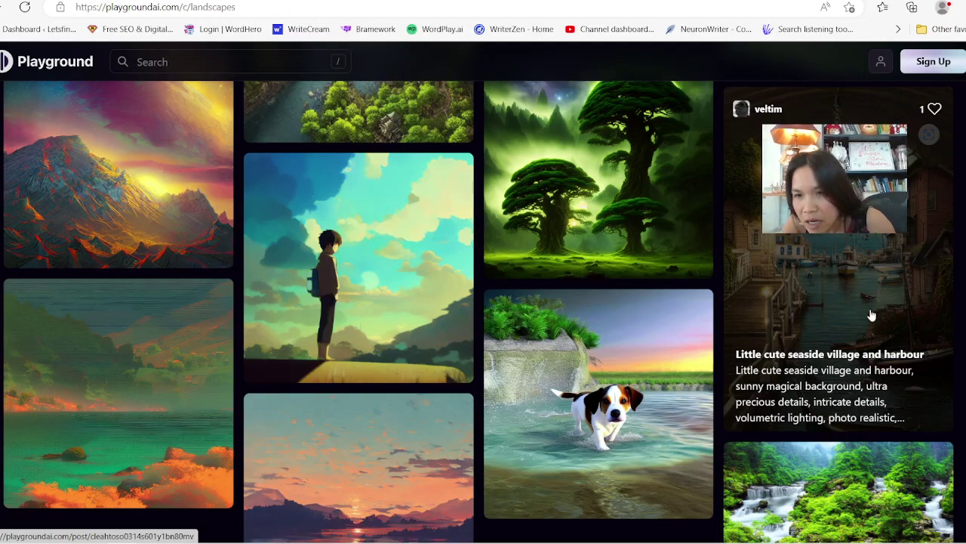
scroll(880, 276, "down", 1)
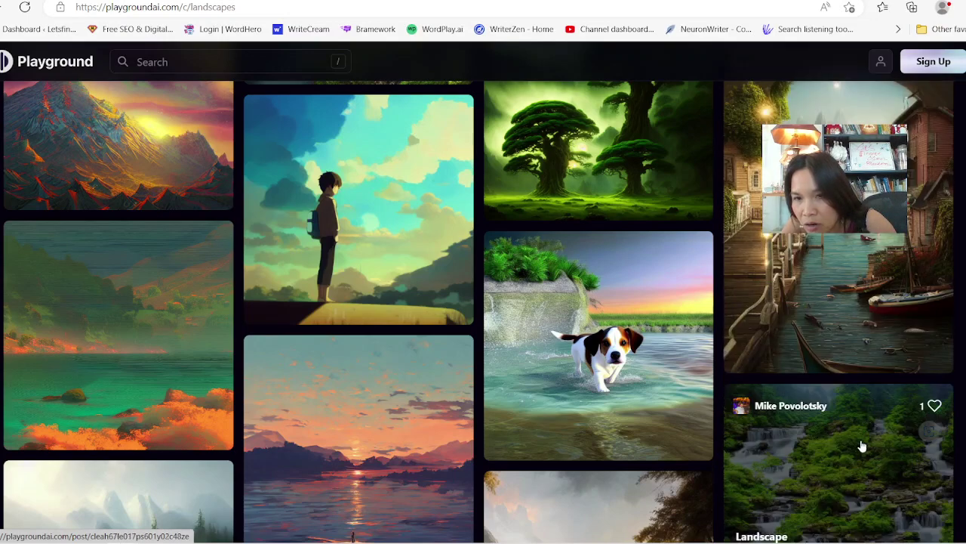
scroll(669, 370, "down", 2)
scroll(620, 329, "down", 3)
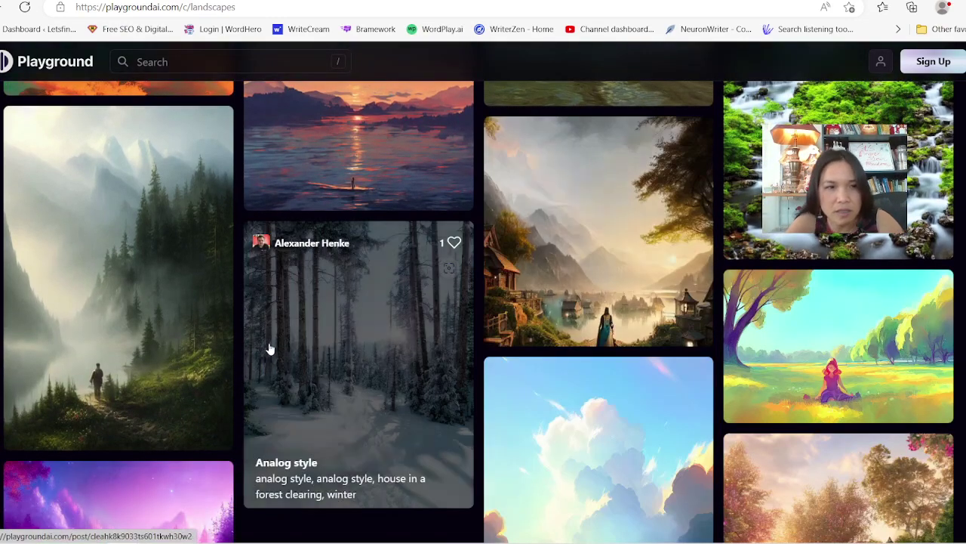
scroll(267, 350, "down", 5)
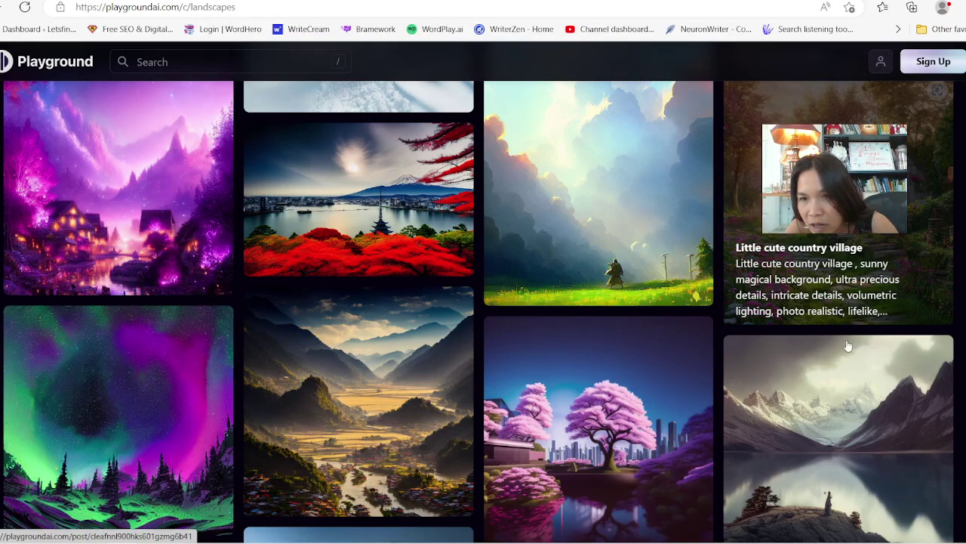
scroll(626, 431, "down", 2)
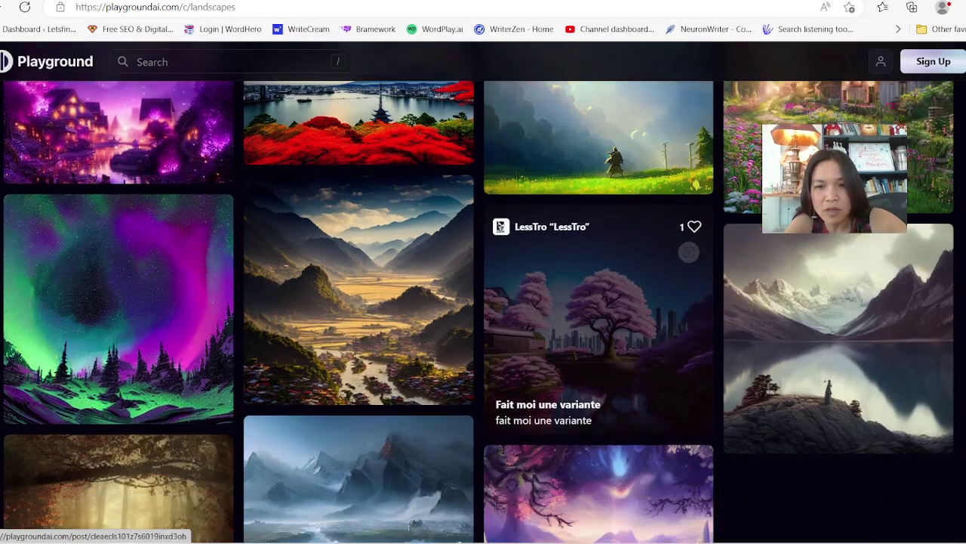
scroll(692, 309, "down", 2)
scroll(692, 309, "down", 1)
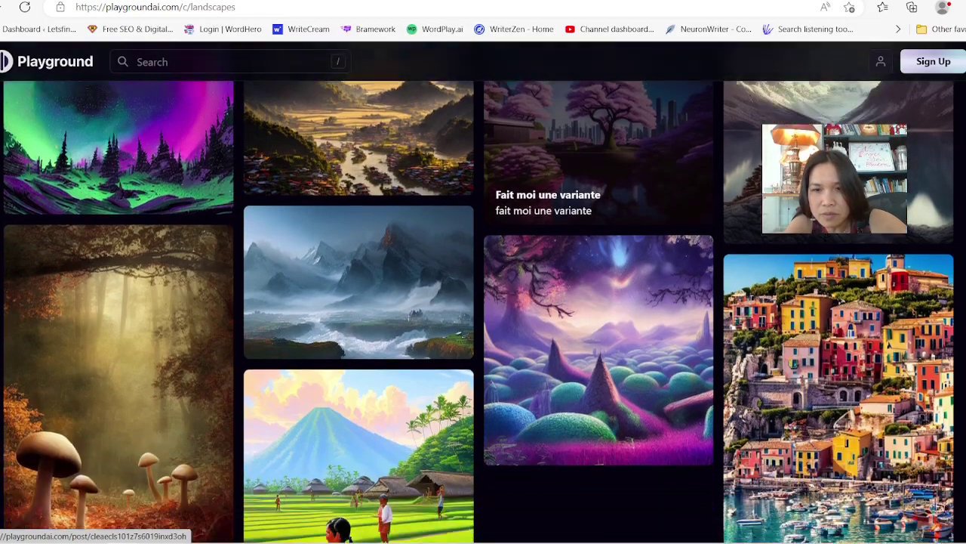
scroll(693, 309, "down", 6)
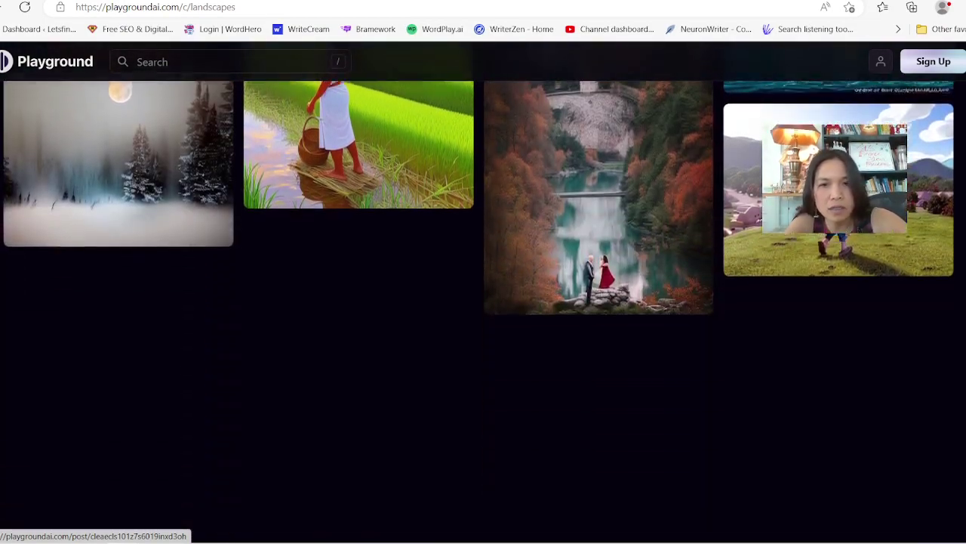
- Scroll the landscapes gallery until the snowy mountain sunset, misty castle and flower meadow images load
scroll(606, 357, "up", 1)
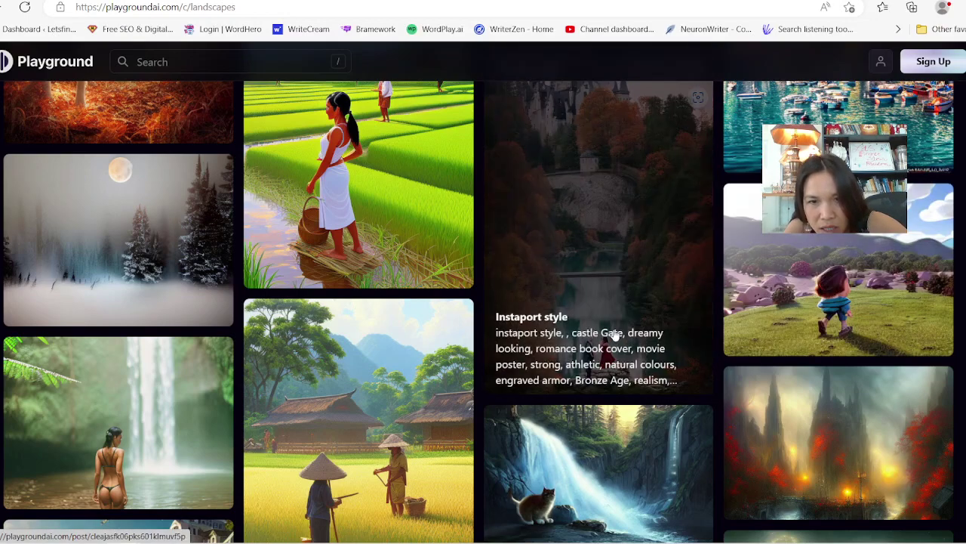
scroll(656, 316, "down", 3)
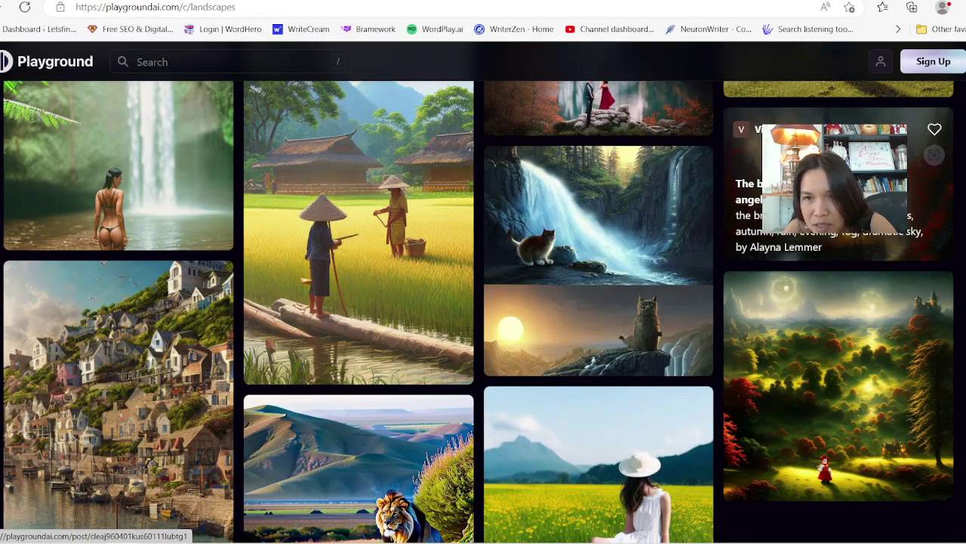
scroll(893, 237, "down", 2)
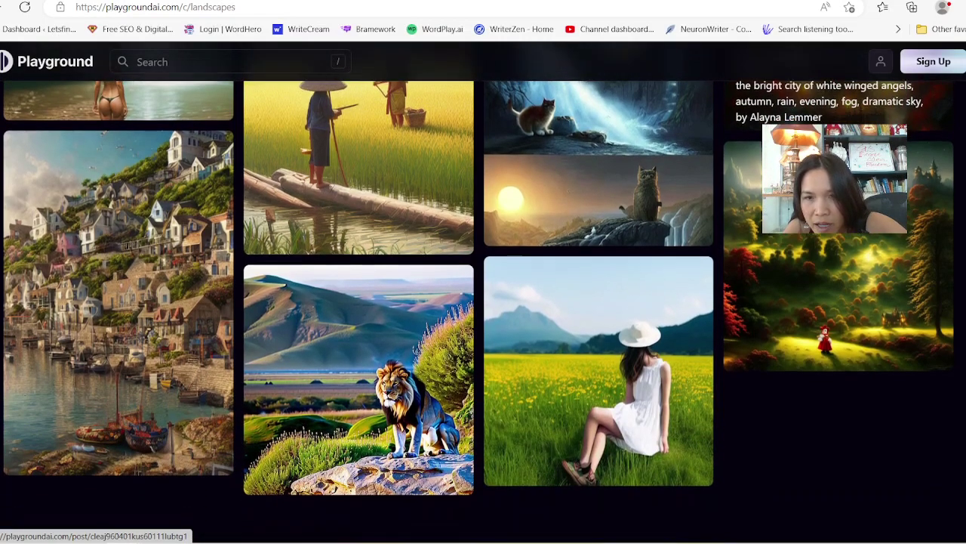
scroll(893, 238, "up", 1)
scroll(894, 238, "up", 1)
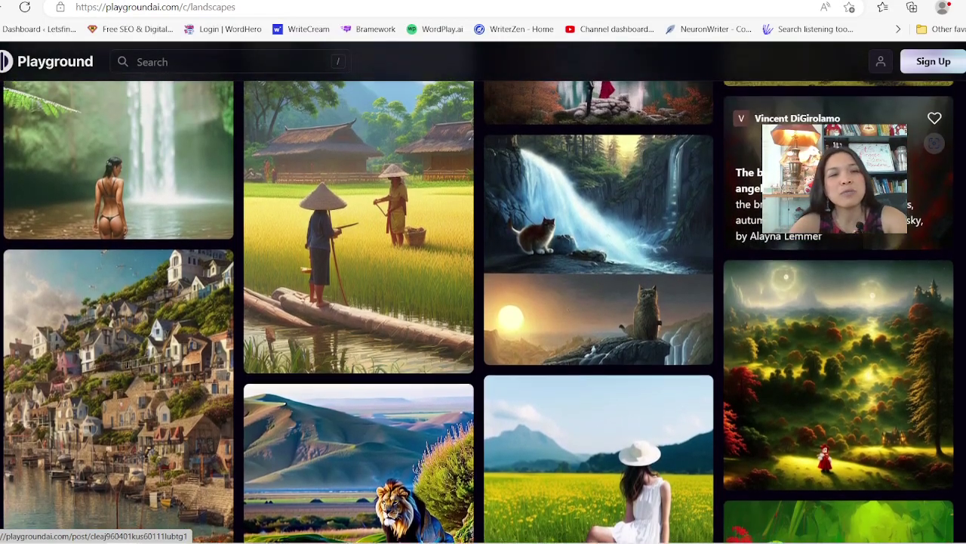
scroll(893, 238, "up", 7)
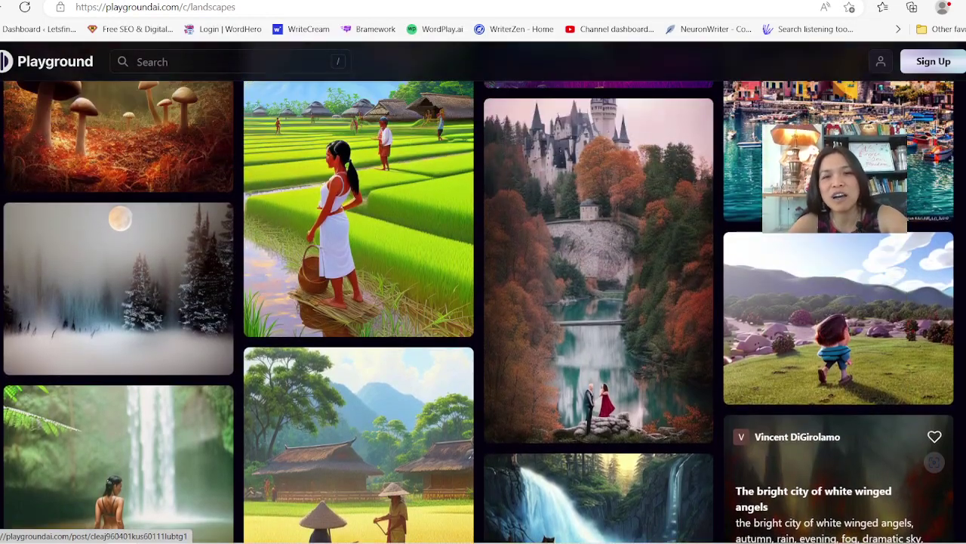
scroll(893, 237, "up", 2)
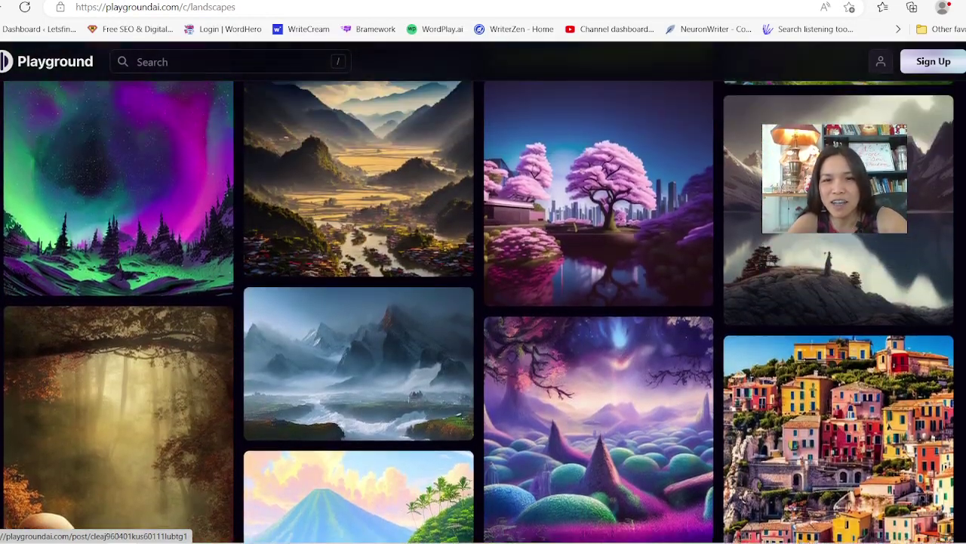
scroll(893, 237, "up", 1)
scroll(894, 238, "down", 1)
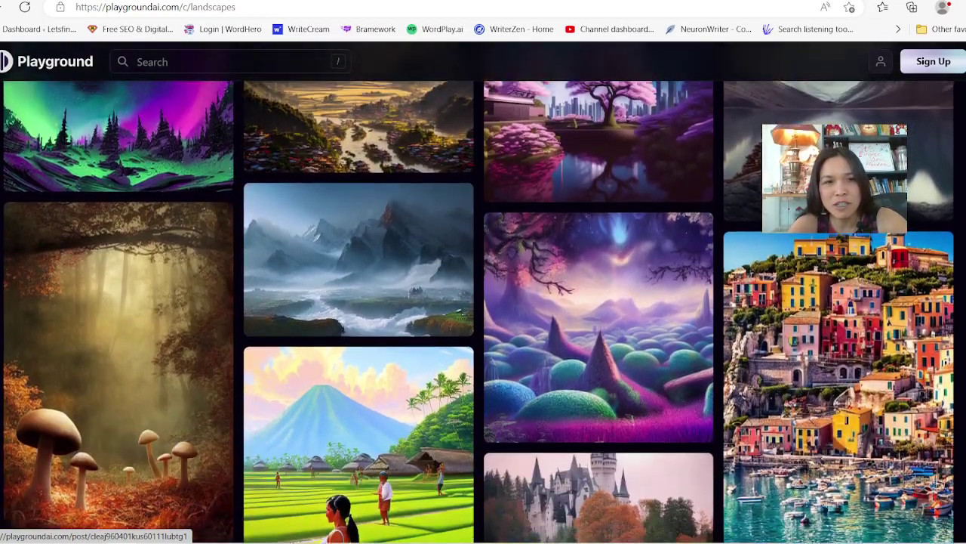
scroll(893, 238, "up", 1)
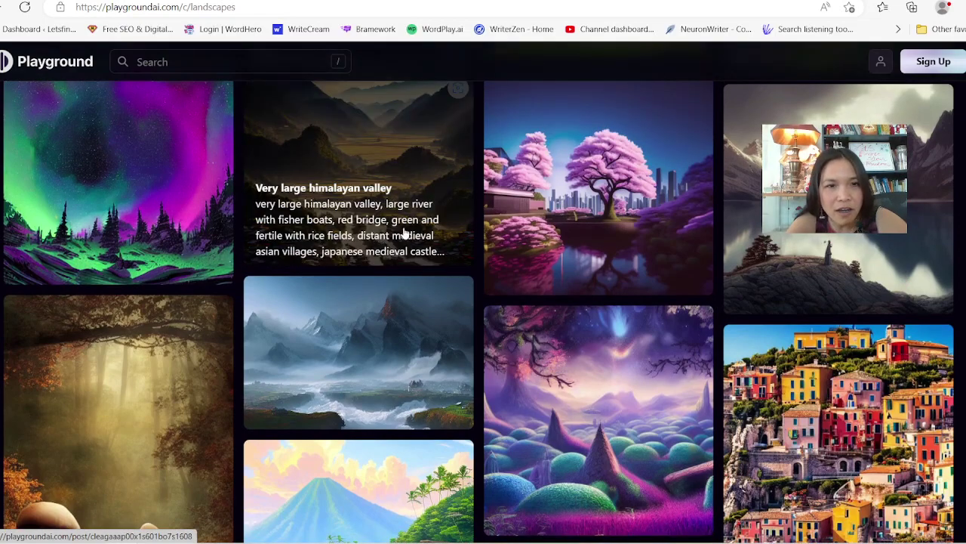
scroll(431, 270, "down", 10)
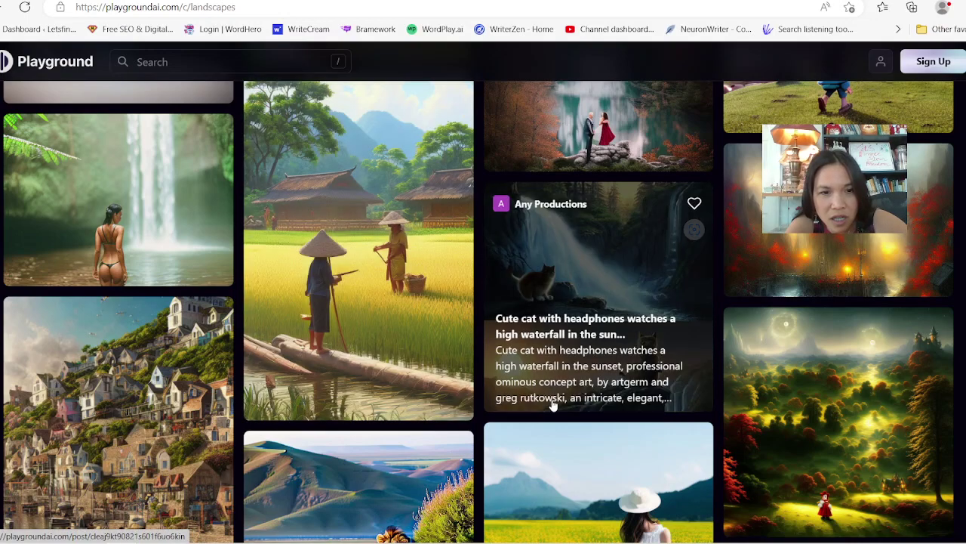
scroll(552, 406, "down", 5)
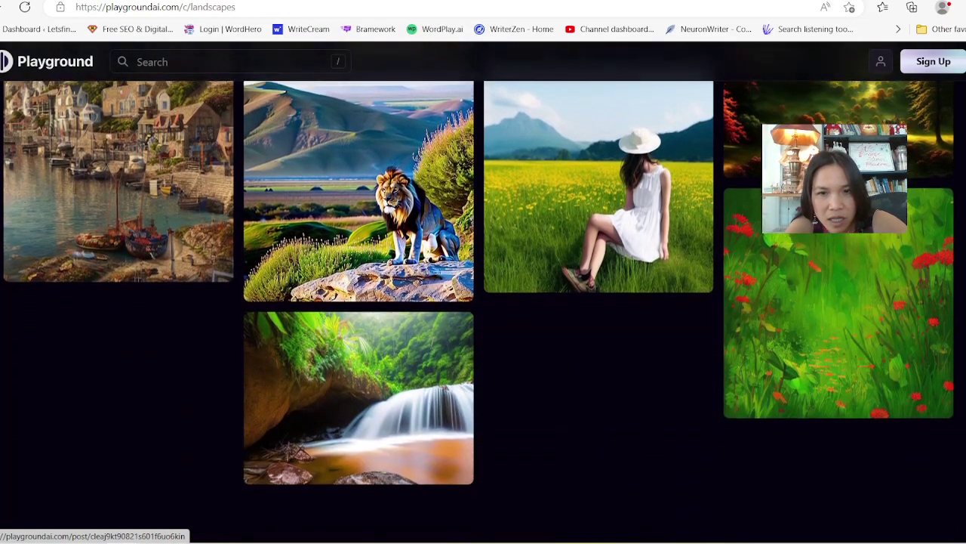
scroll(411, 377, "down", 5)
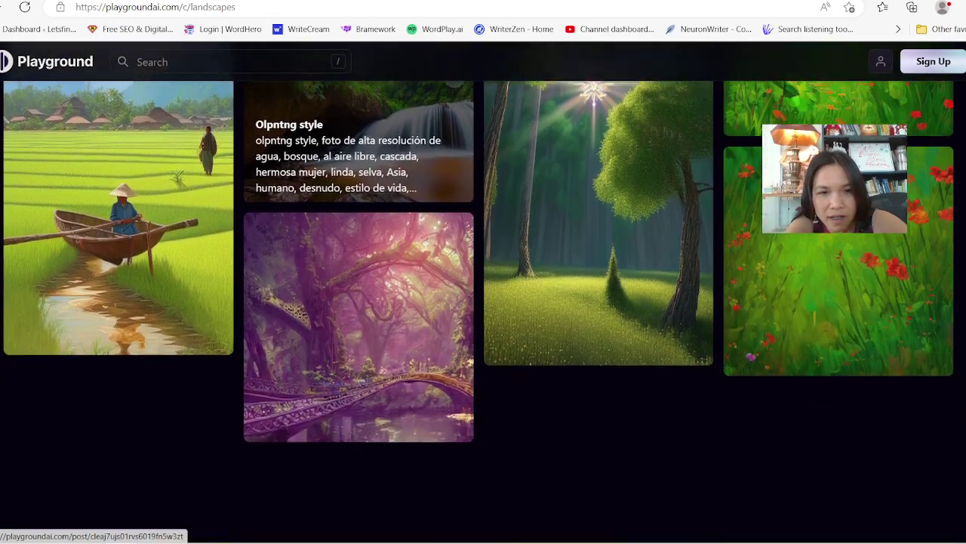
scroll(411, 377, "down", 3)
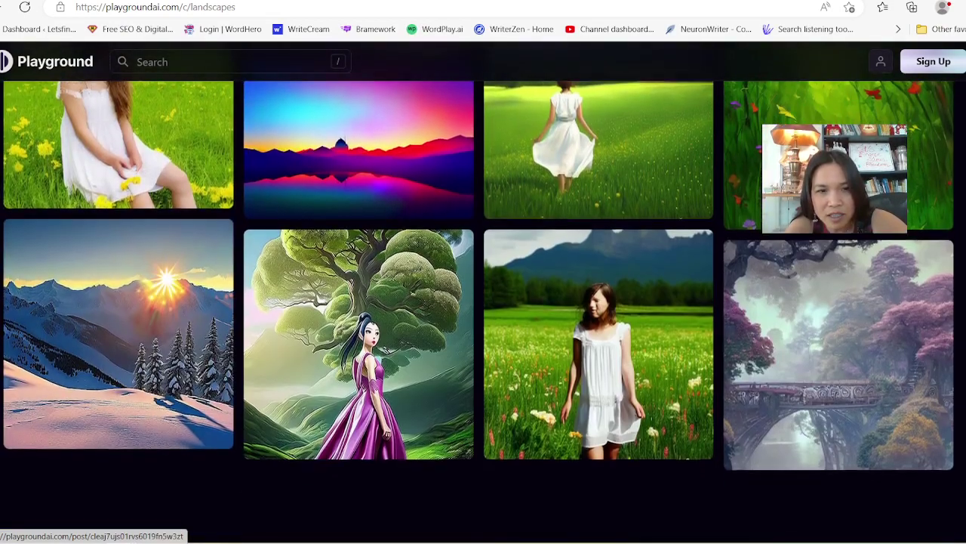
scroll(479, 302, "down", 4)
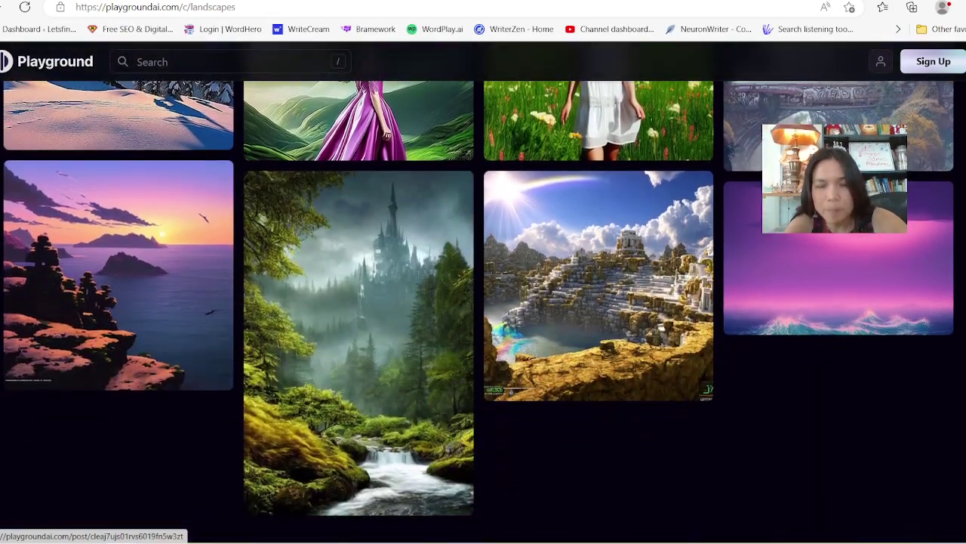
scroll(479, 302, "up", 2)
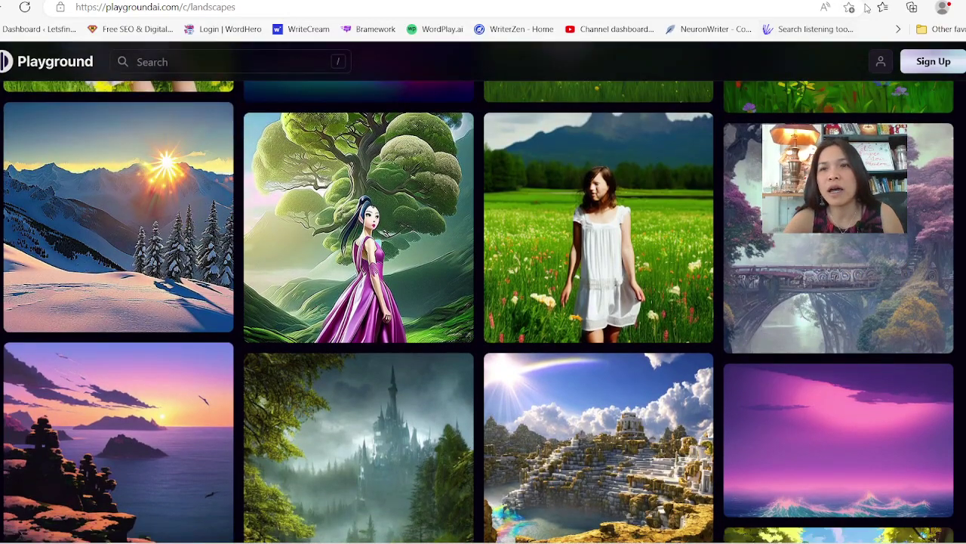
- In a new tab, search Bing for 'nightcafe studio' and open the NightCafe homepage
key("ctrl+t")
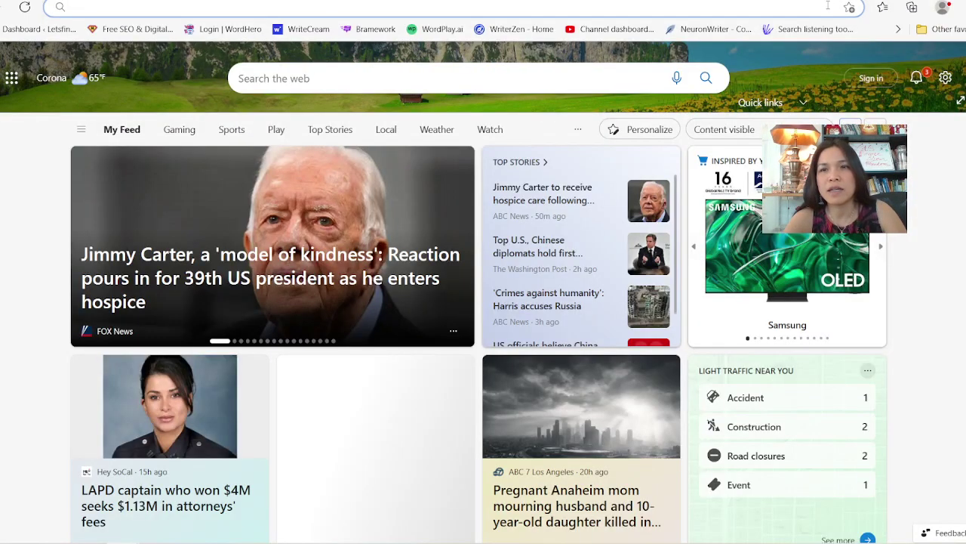
left_click(828, 6)
type("nig")
key("Return")
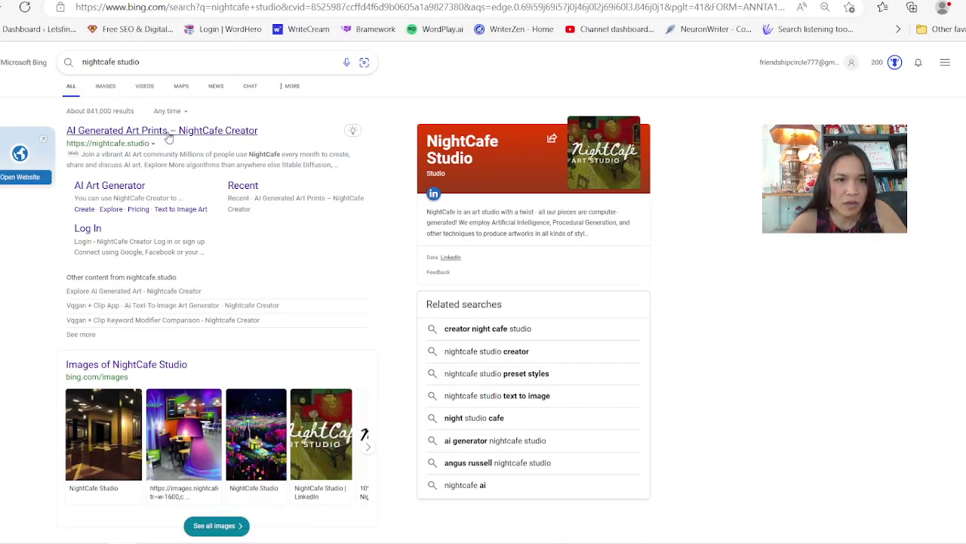
left_click(195, 130)
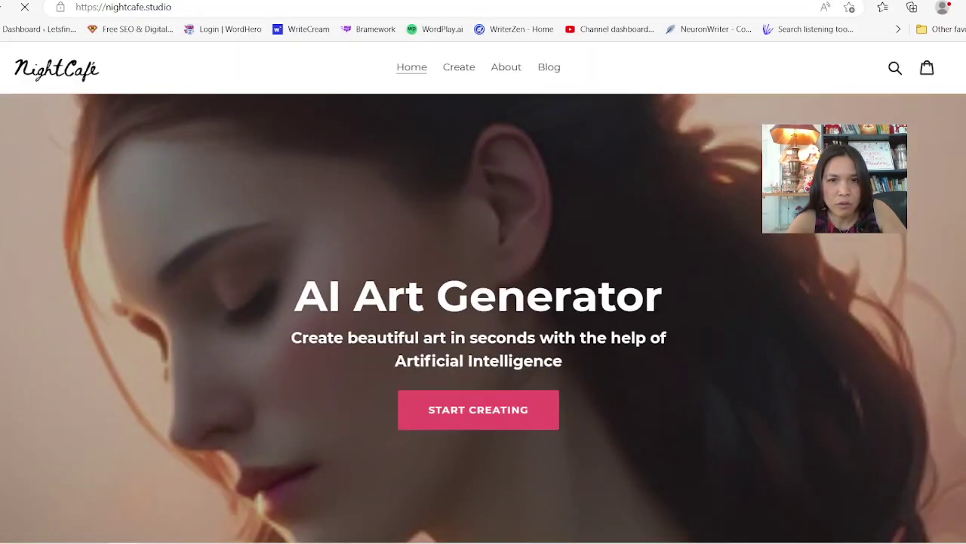
- Open the NightCafe creator and view My Creations with its 20% ten-creation goal
left_click(461, 69)
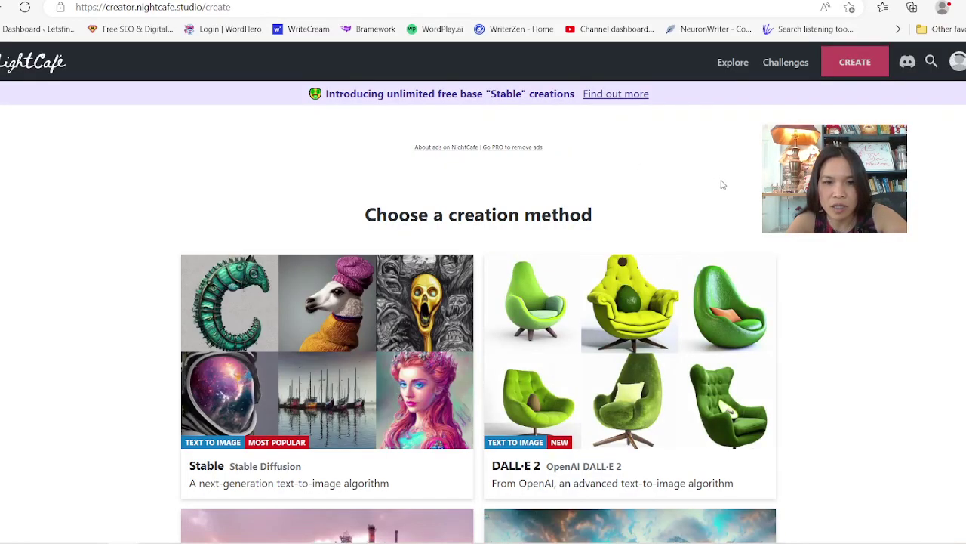
scroll(720, 184, "down", 1)
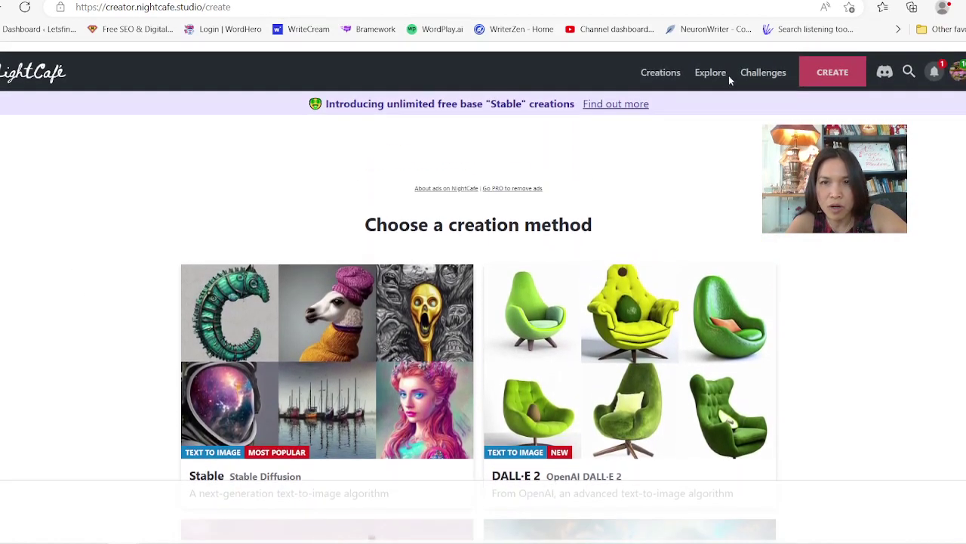
left_click(663, 65)
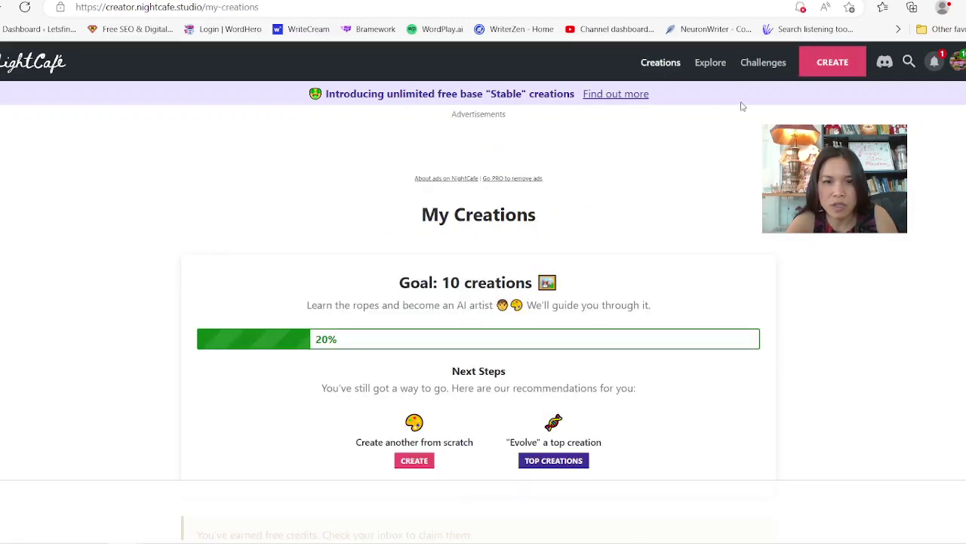
scroll(479, 309, "down", 5)
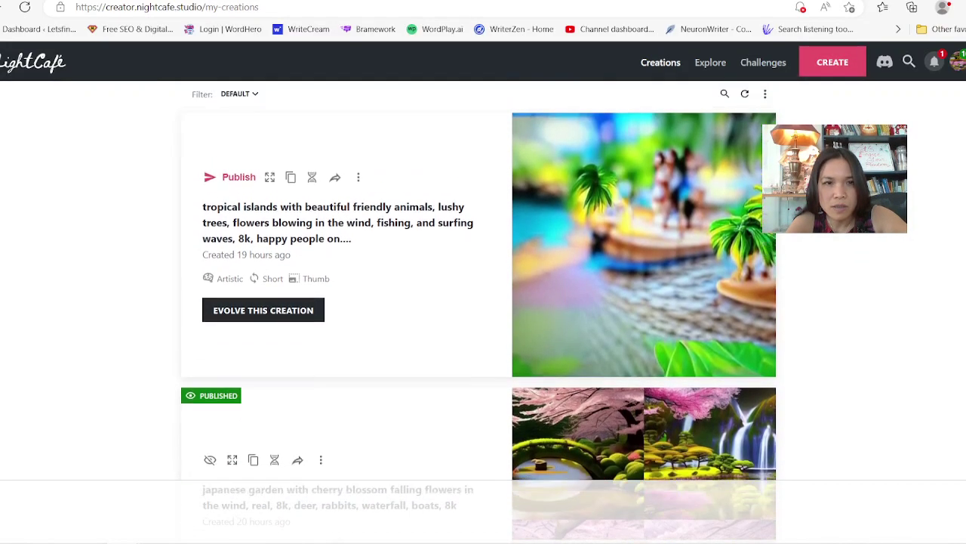
scroll(478, 309, "up", 2)
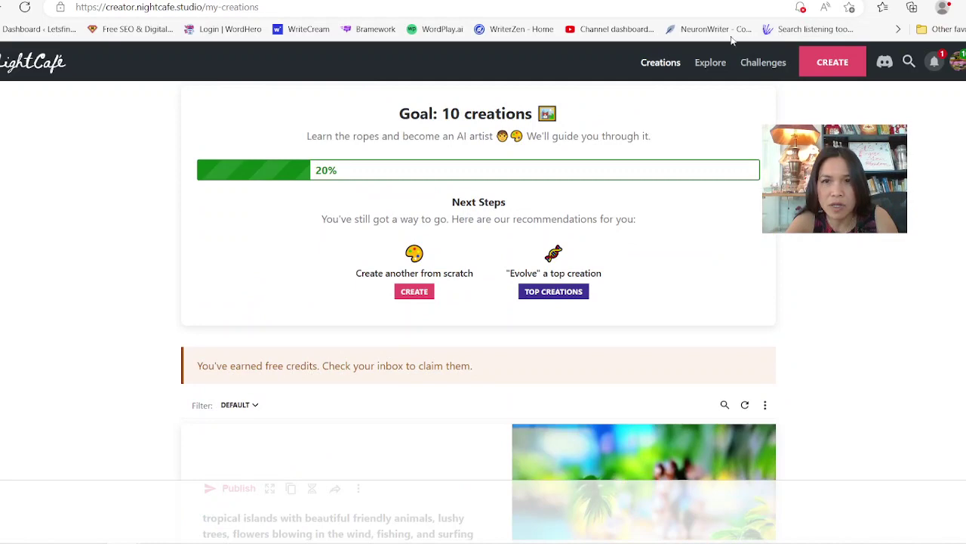
- Browse past Daily Challenges and the Explore page, then open the free unlimited Stable creations page
left_click(763, 64)
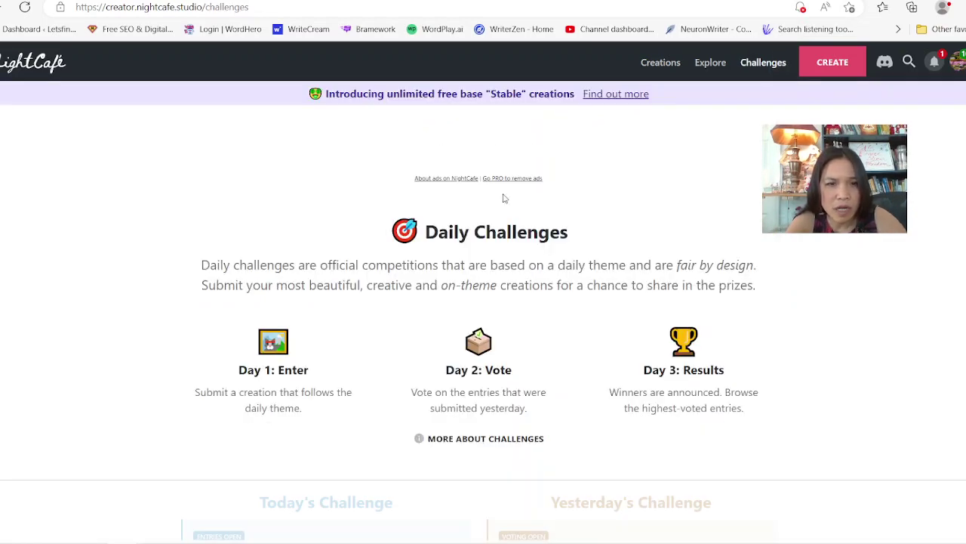
scroll(484, 302, "down", 5)
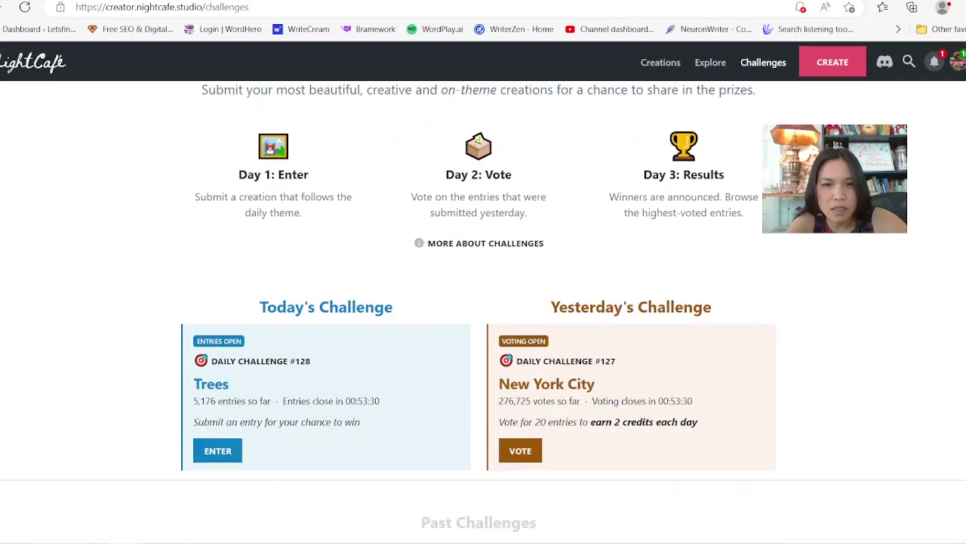
scroll(479, 310, "down", 10)
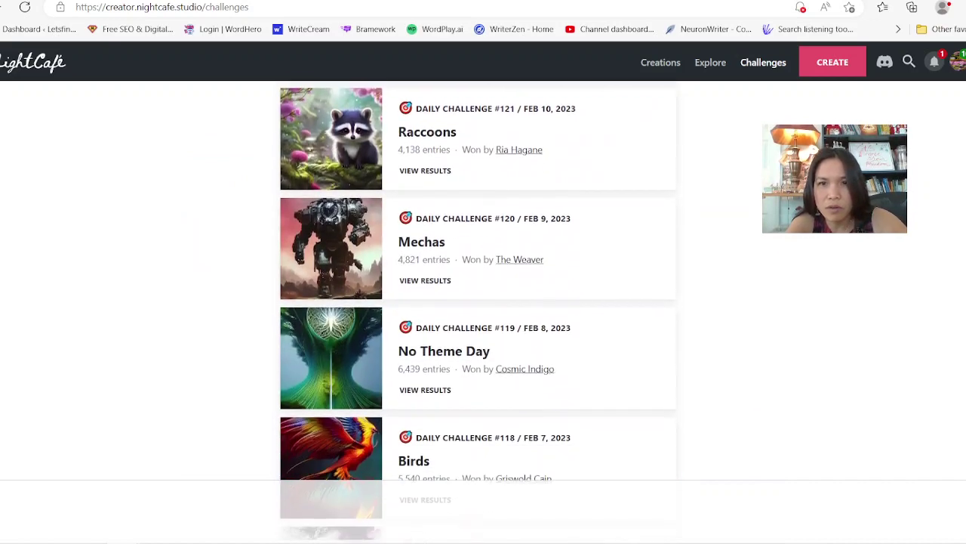
left_click(714, 66)
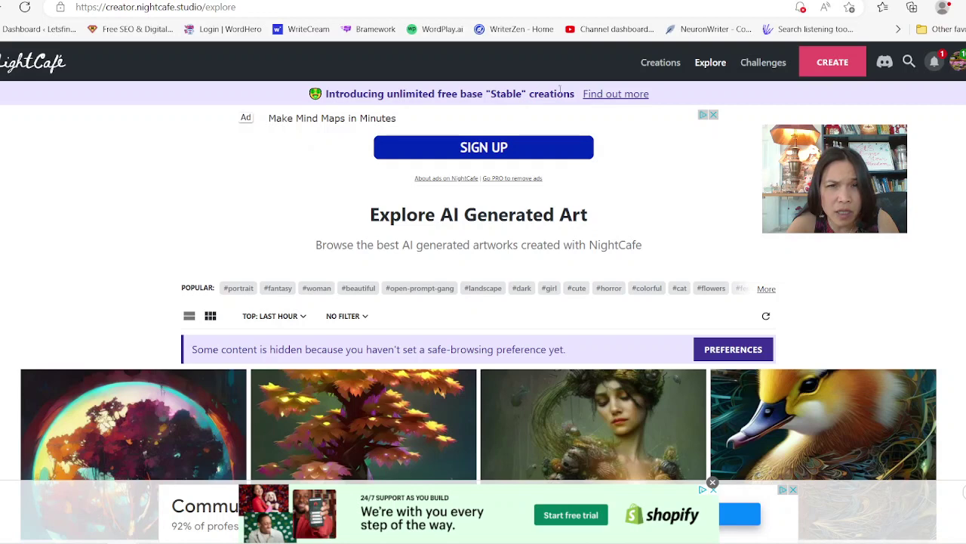
left_click(622, 95)
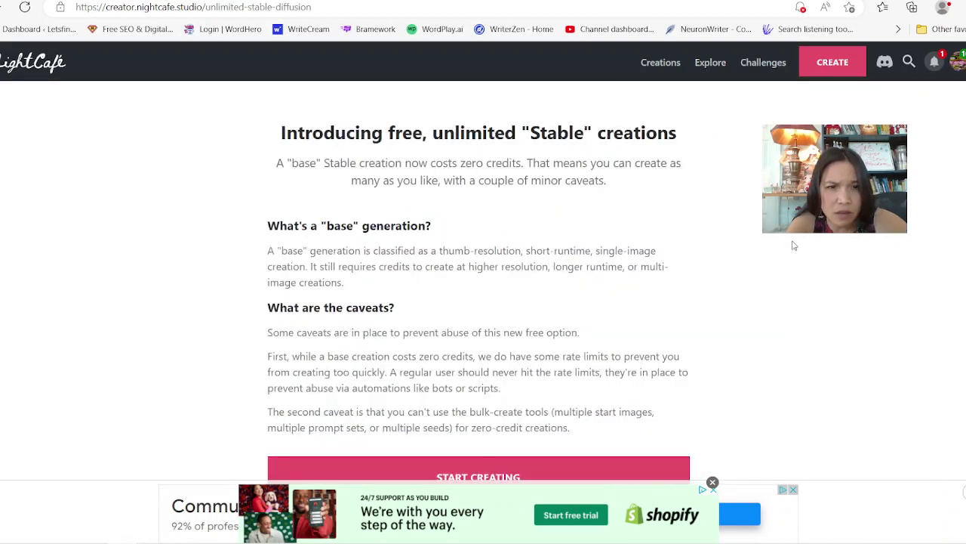
- Read through the page on free unlimited Stable creations and their caveats
scroll(793, 245, "down", 3)
scroll(793, 246, "up", 2)
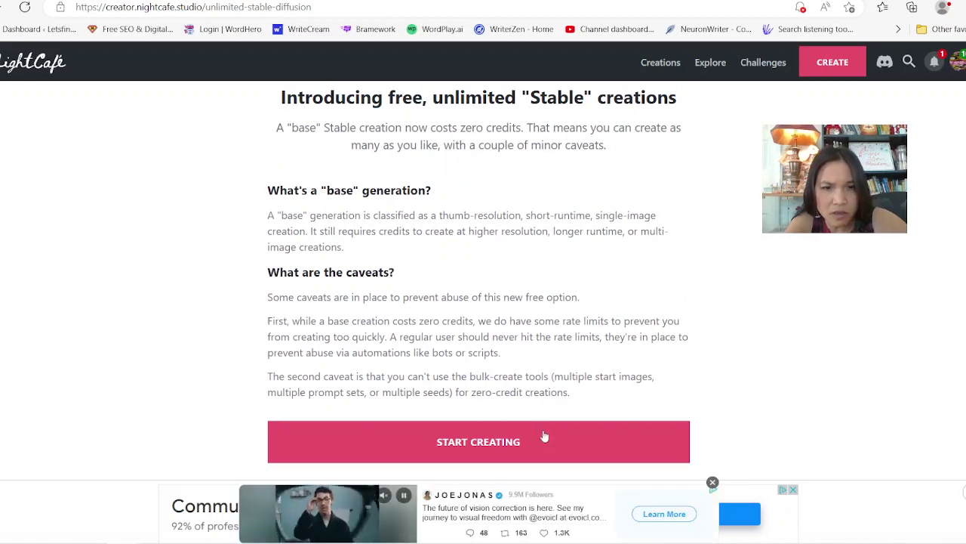
scroll(544, 436, "down", 1)
scroll(151, 327, "down", 4)
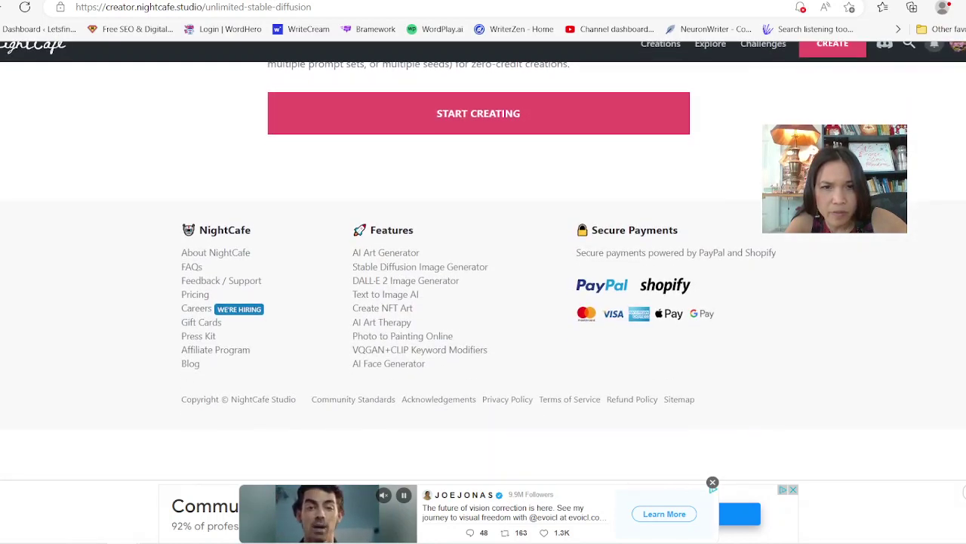
scroll(483, 292, "up", 1)
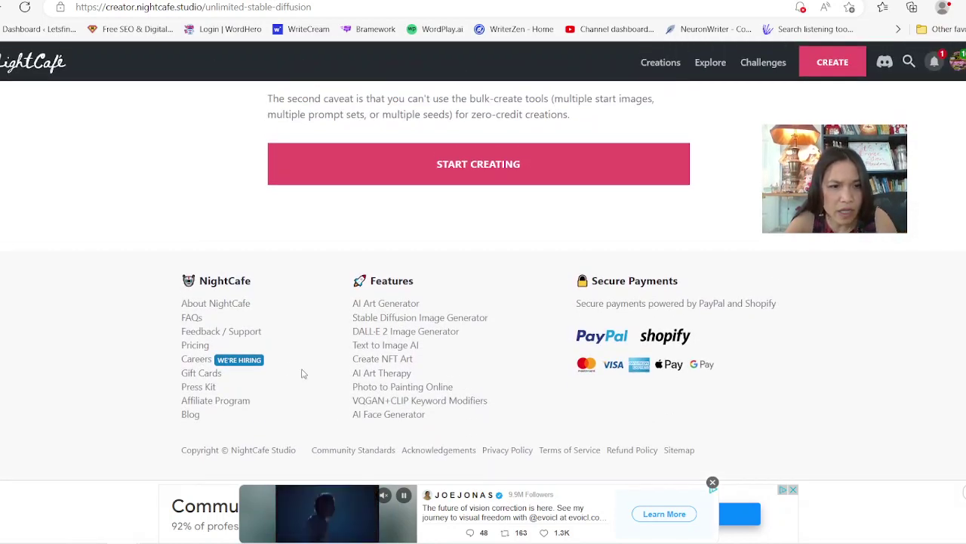
- Start a new Stable text-to-image creation and browse its style gallery
left_click(453, 184)
scroll(483, 302, "down", 6)
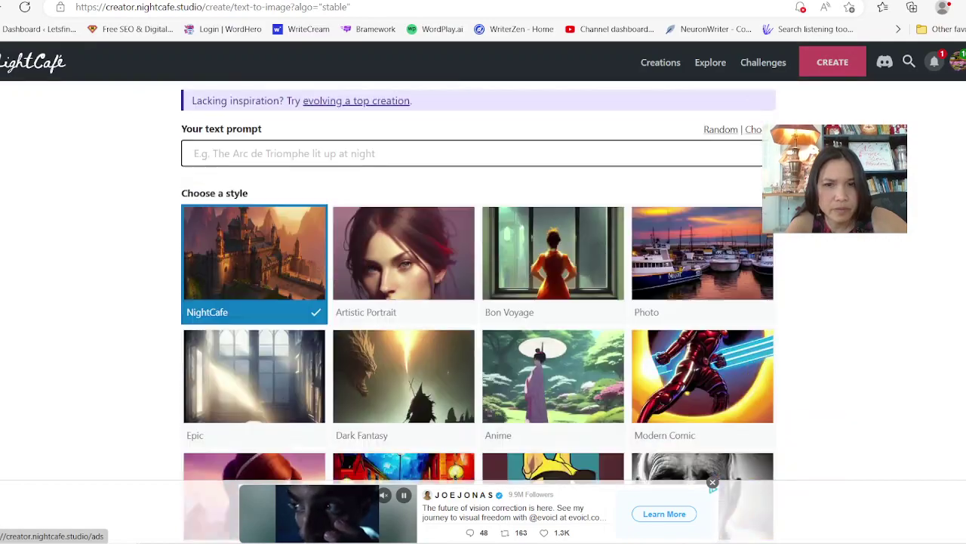
scroll(478, 310, "up", 5)
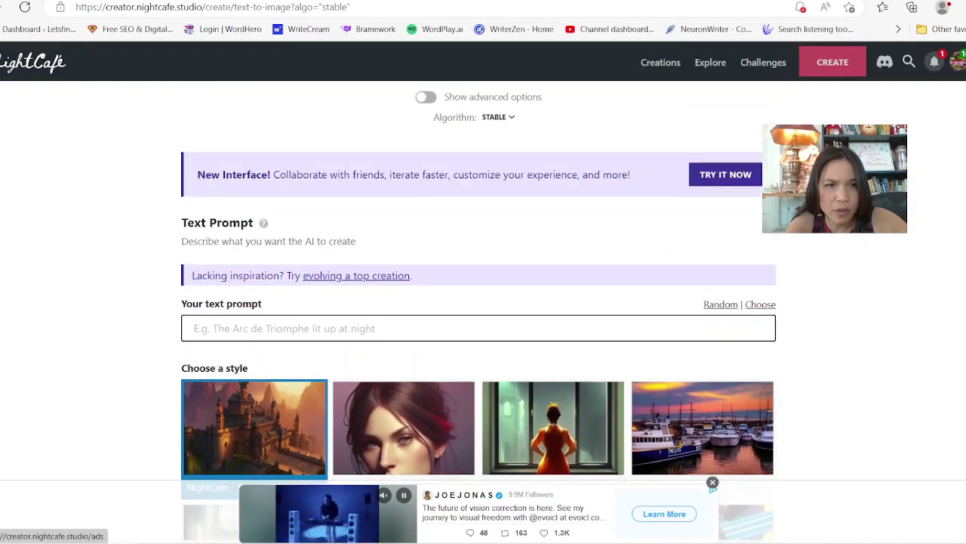
scroll(479, 310, "down", 2)
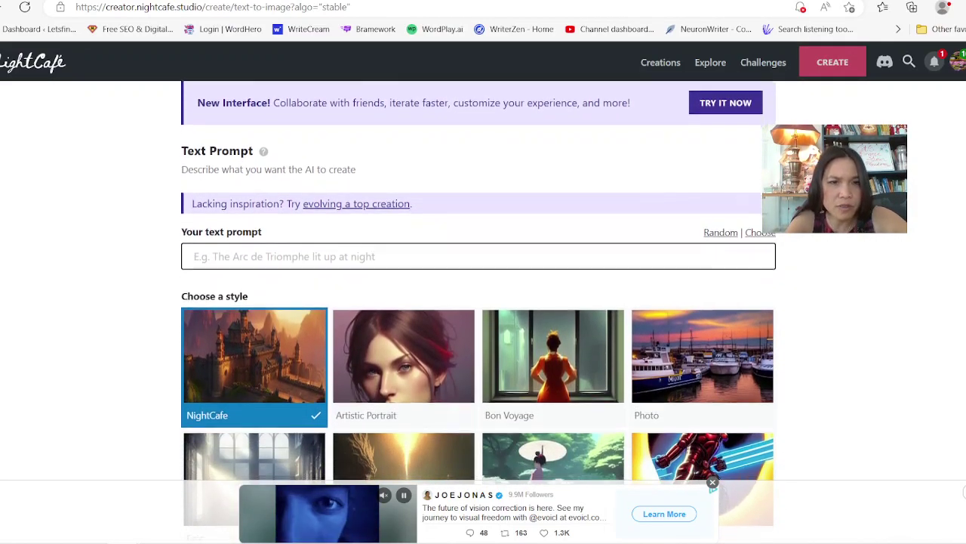
scroll(479, 309, "down", 3)
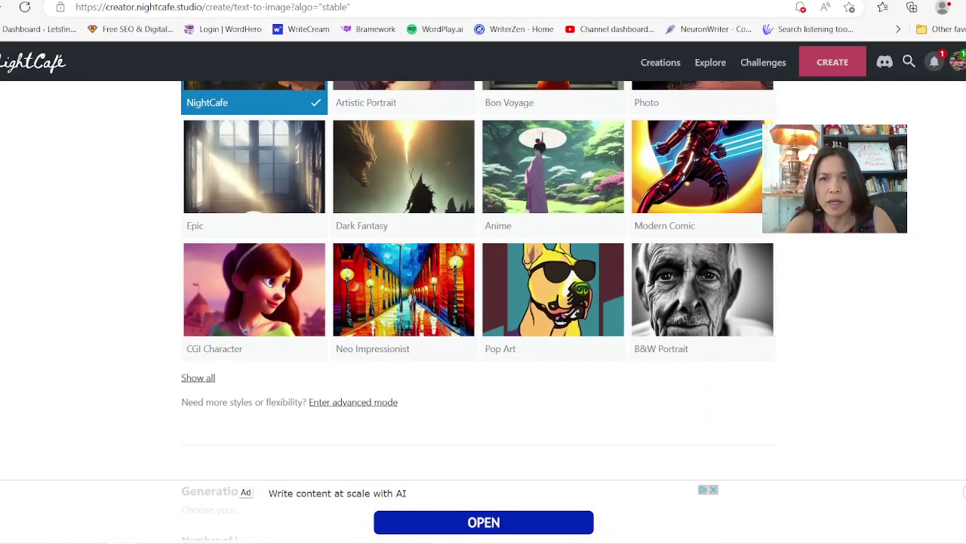
- Go back to the NightCafe Daily Challenges page and look over it
left_click(765, 62)
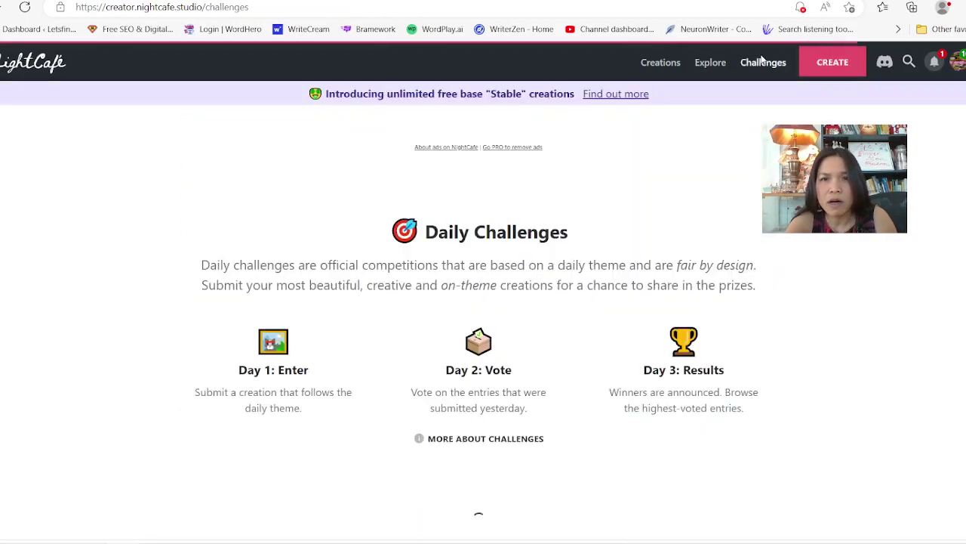
scroll(722, 304, "down", 4)
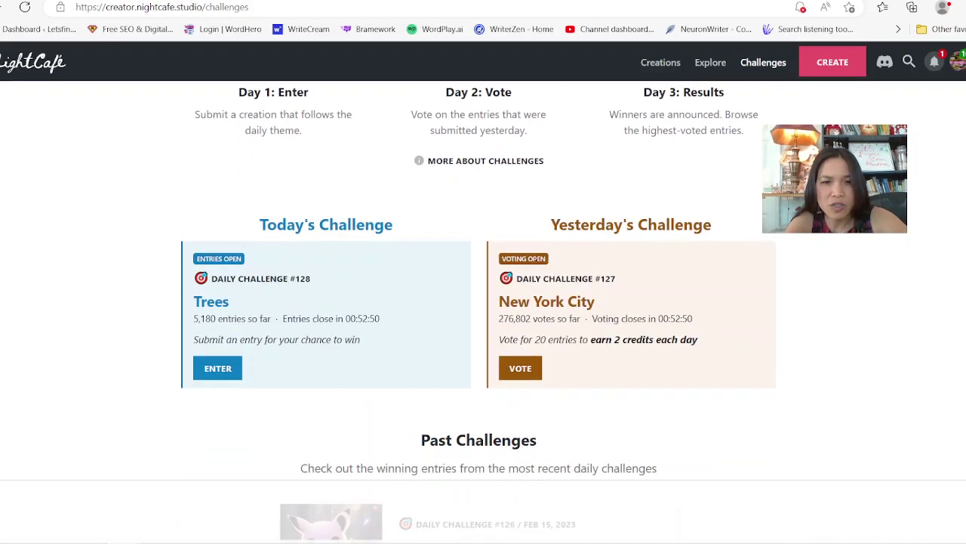
scroll(661, 104, "up", 4)
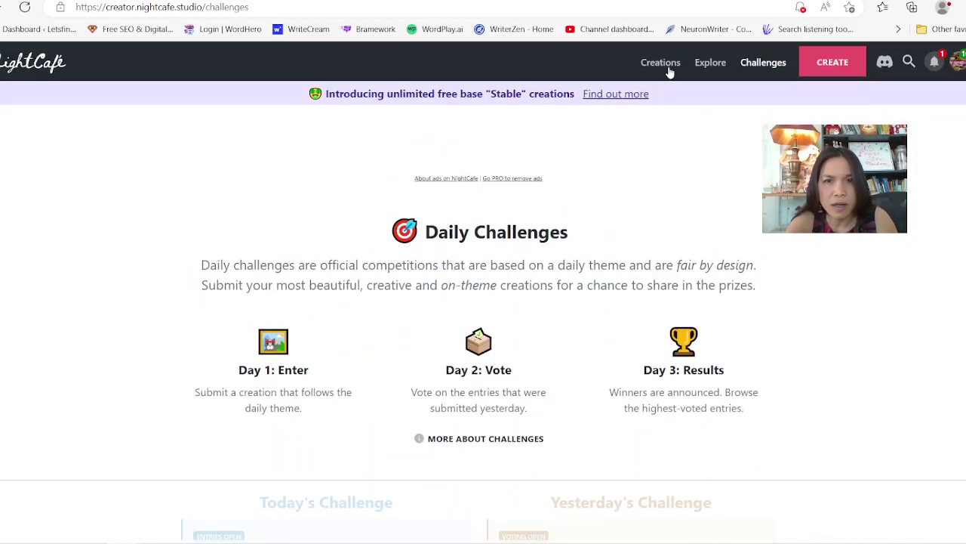
- Revisit the Japanese garden creation in My Creations, then move on to Explore
left_click(669, 68)
scroll(785, 263, "down", 10)
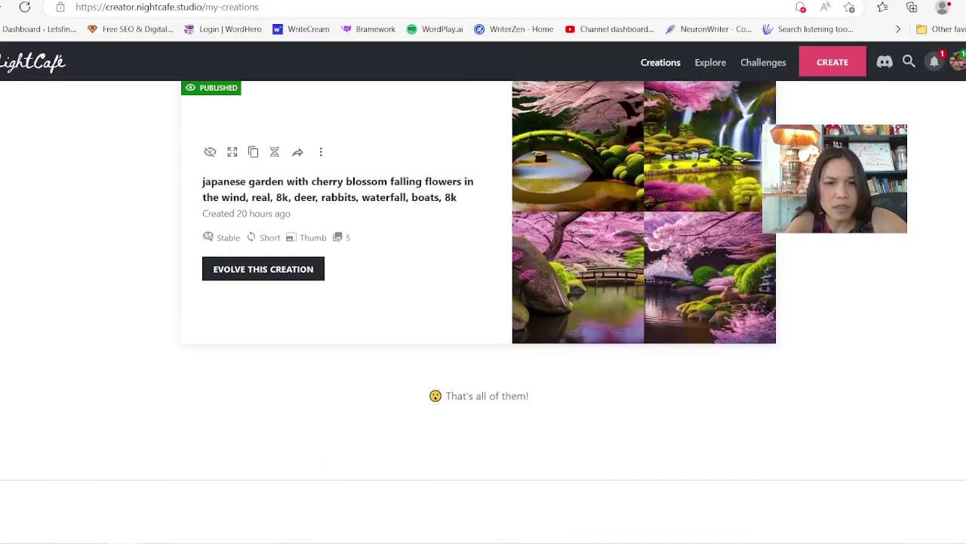
scroll(682, 87, "up", 10)
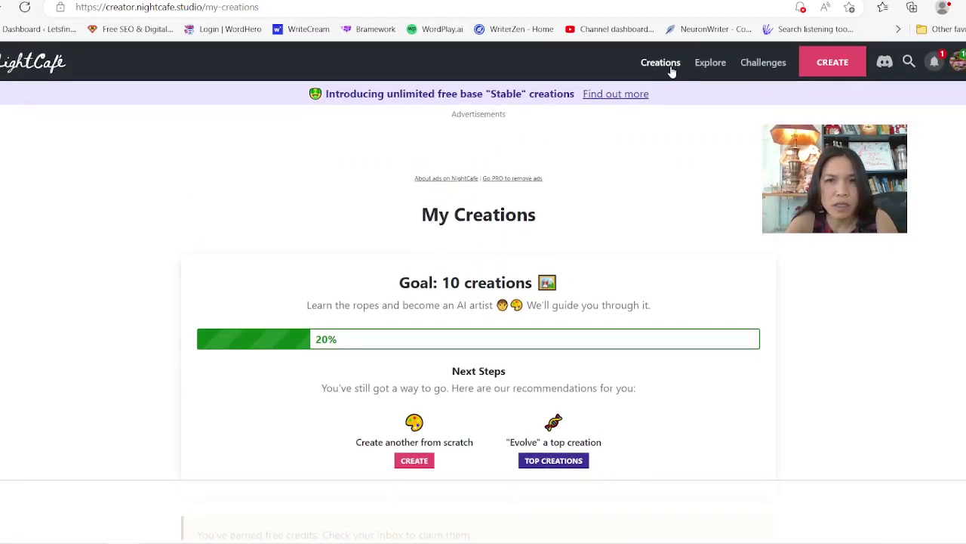
left_click(708, 64)
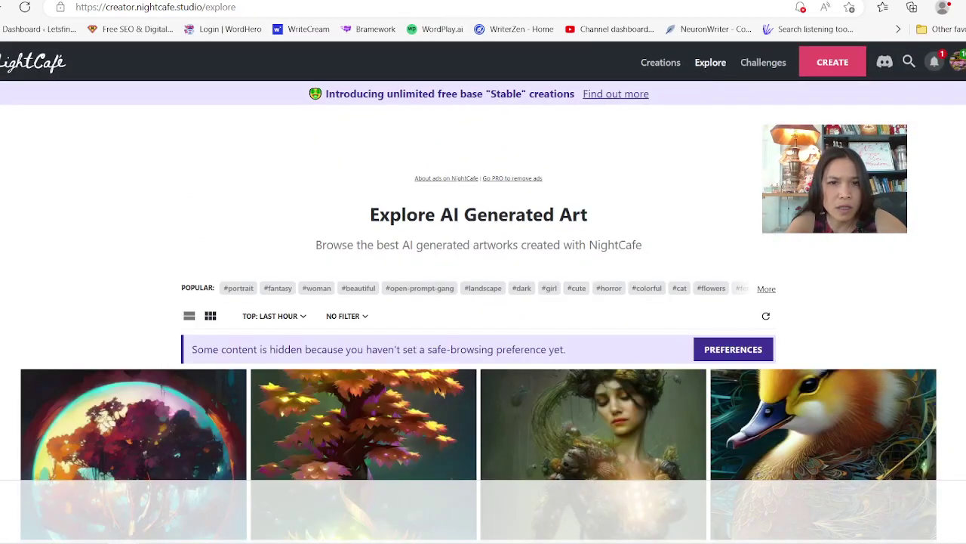
scroll(483, 302, "down", 15)
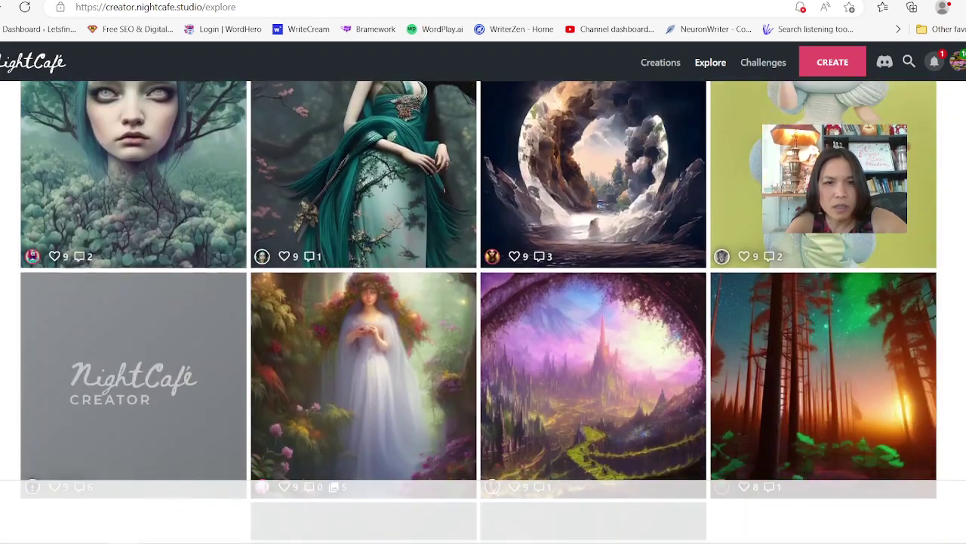
scroll(624, 163, "up", 2)
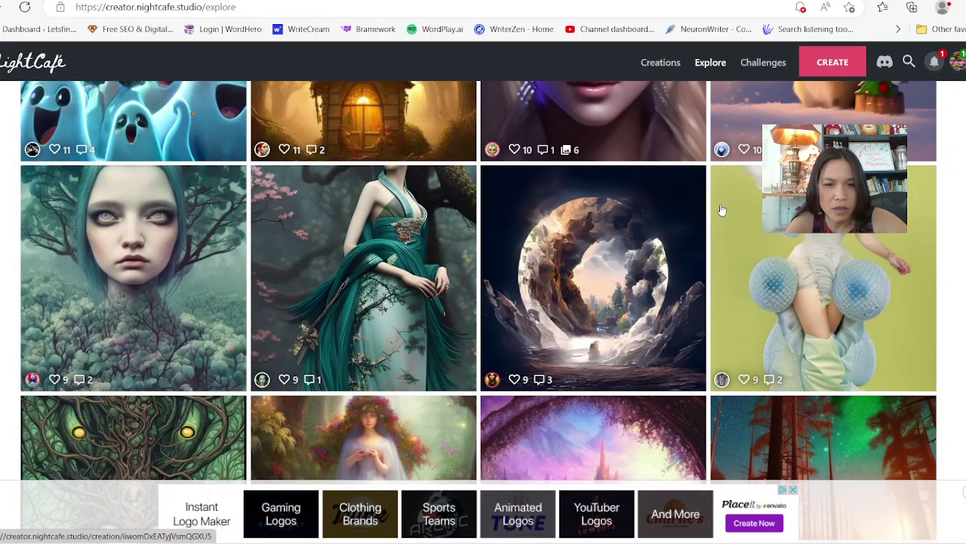
scroll(721, 210, "down", 10)
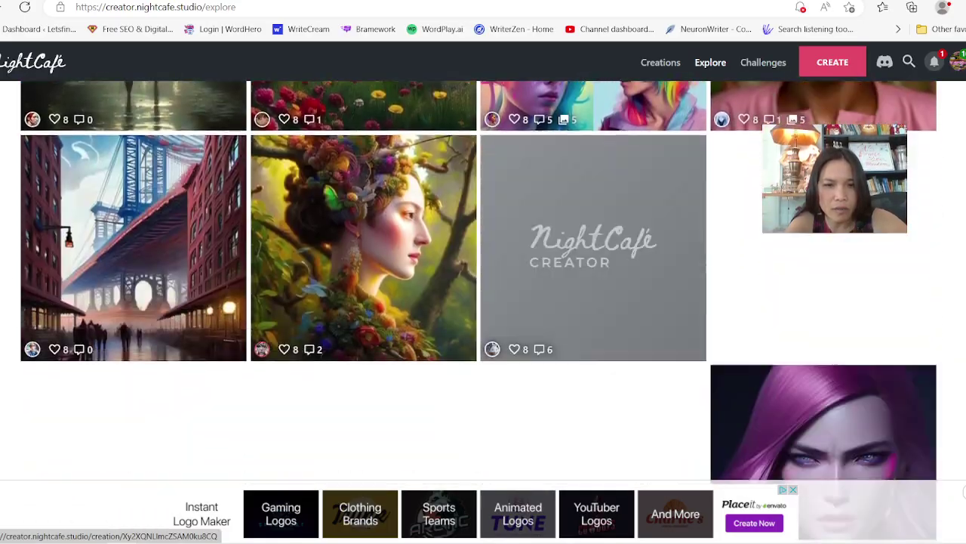
scroll(483, 302, "down", 10)
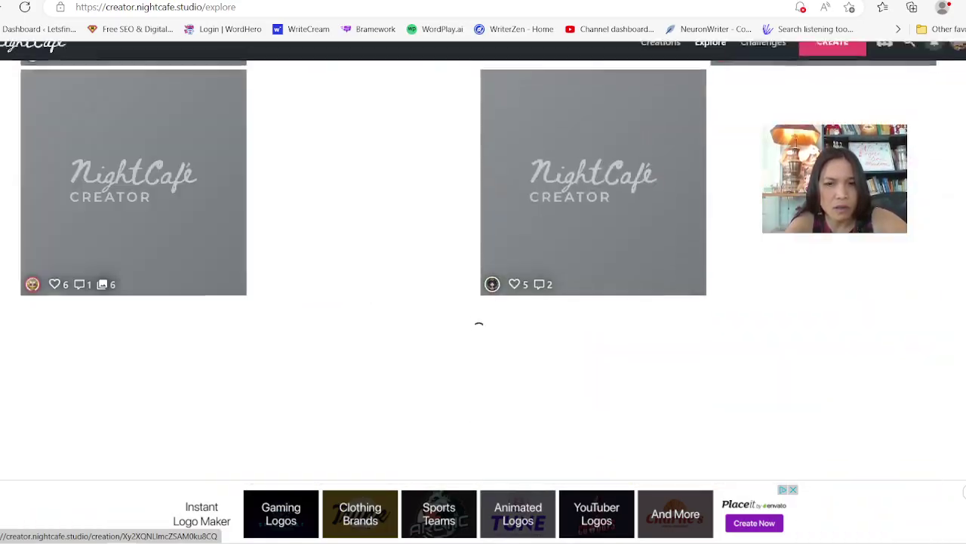
scroll(483, 302, "down", 10)
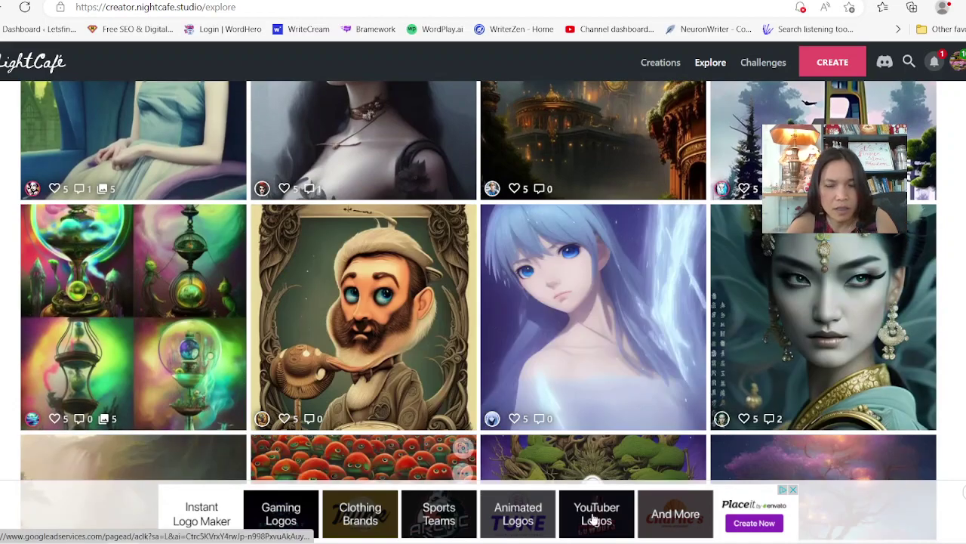
scroll(610, 486, "down", 10)
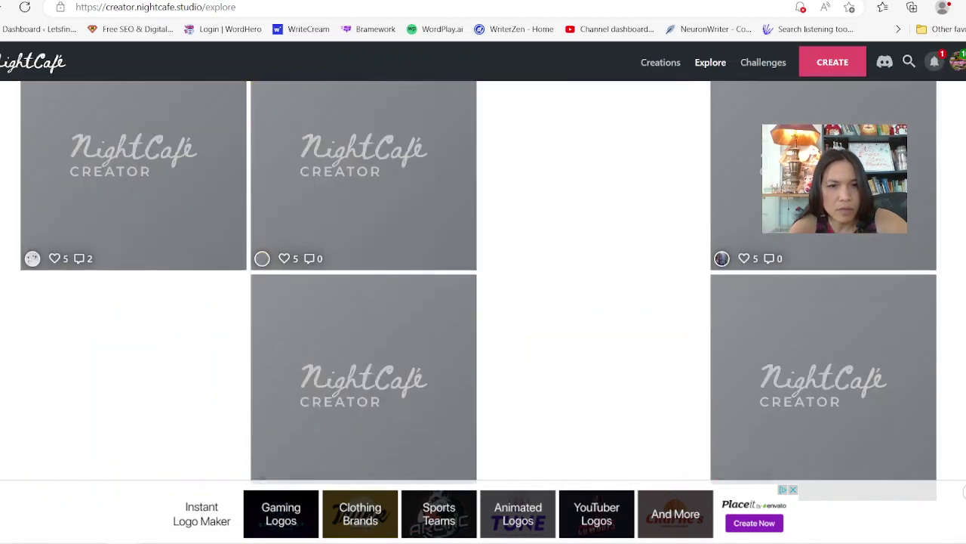
scroll(483, 302, "up", 1)
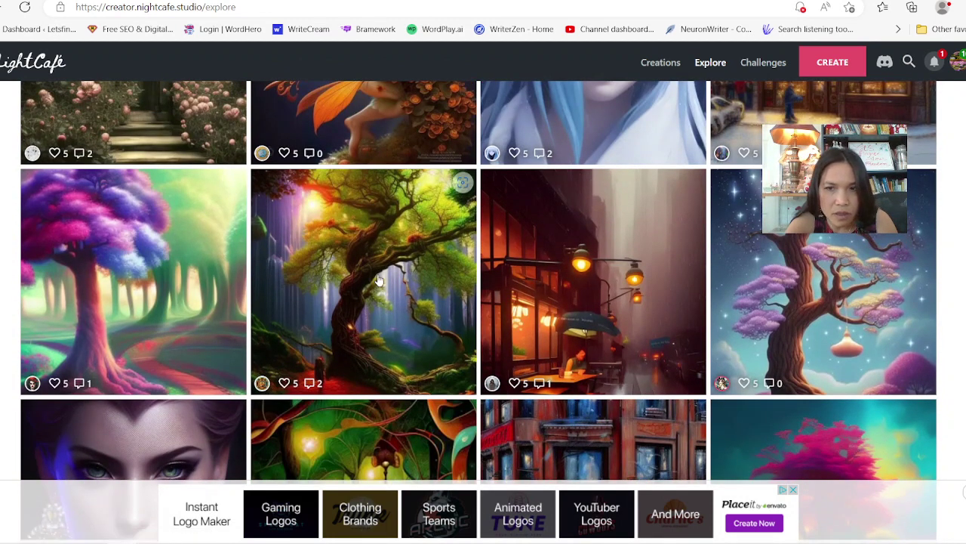
scroll(888, 404, "down", 6)
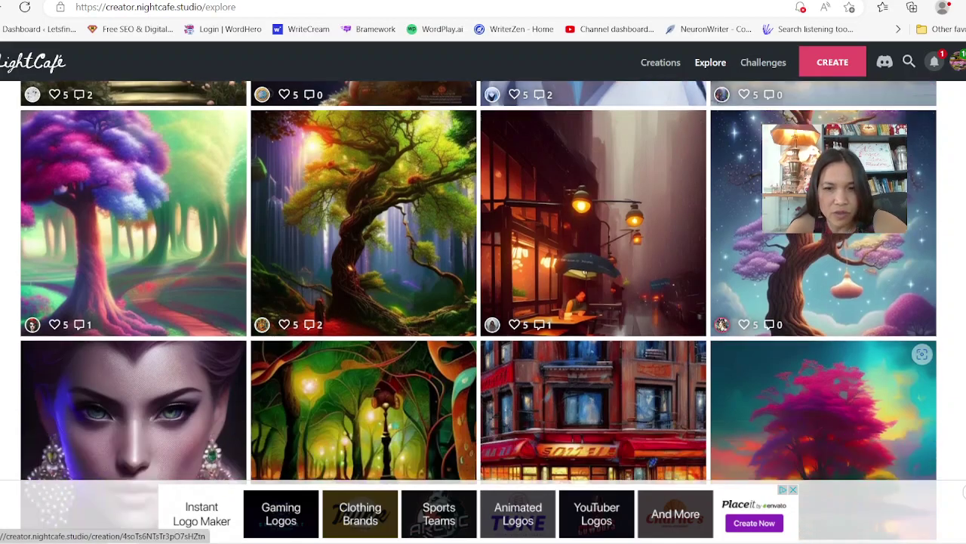
scroll(483, 302, "down", 4)
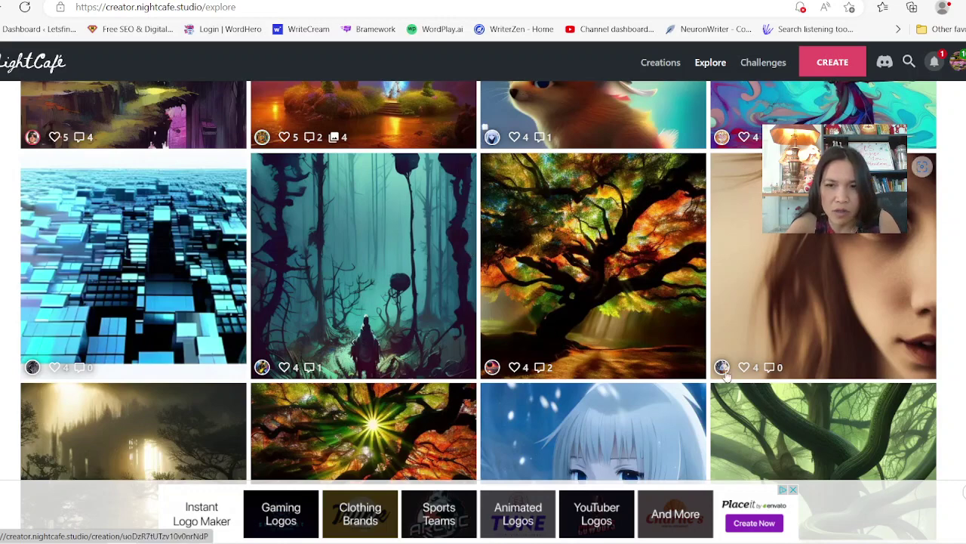
scroll(826, 370, "down", 5)
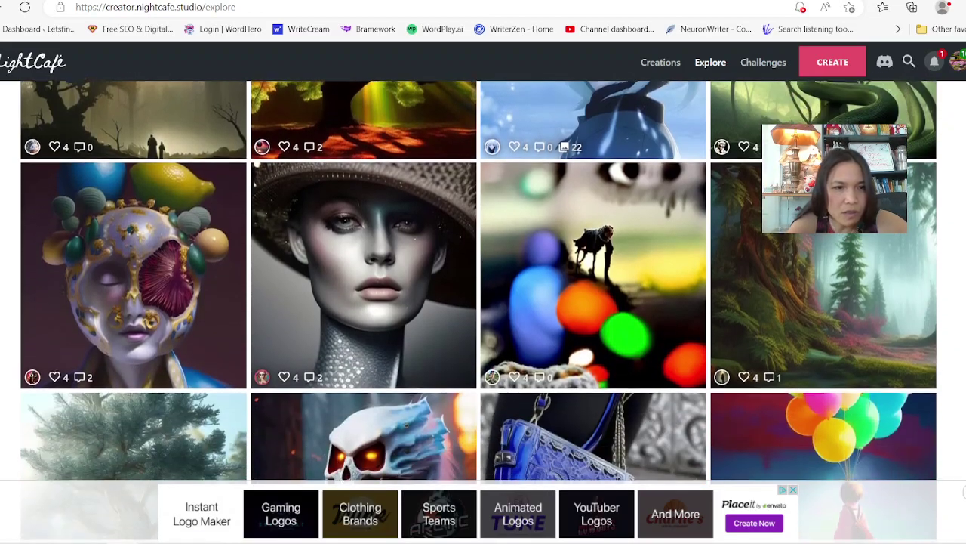
scroll(483, 302, "down", 6)
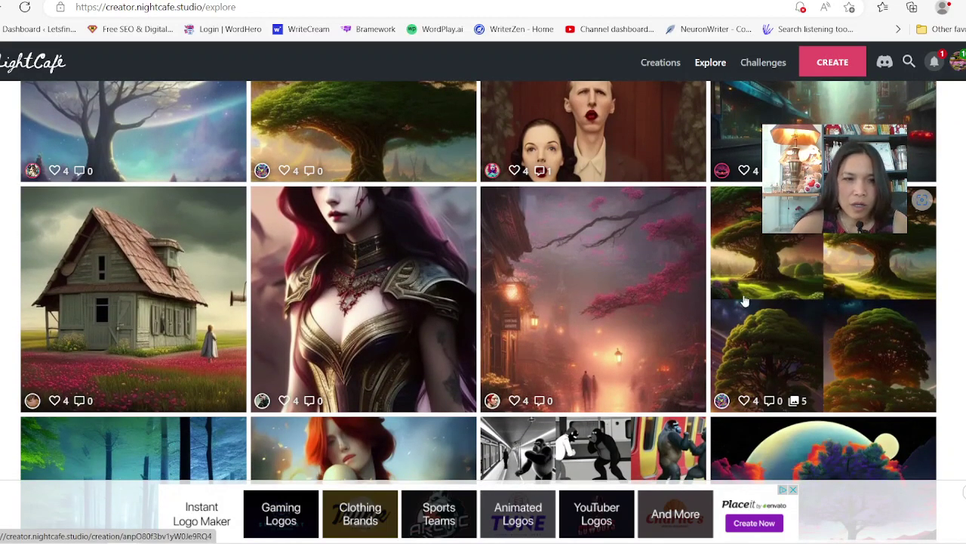
scroll(736, 320, "down", 6)
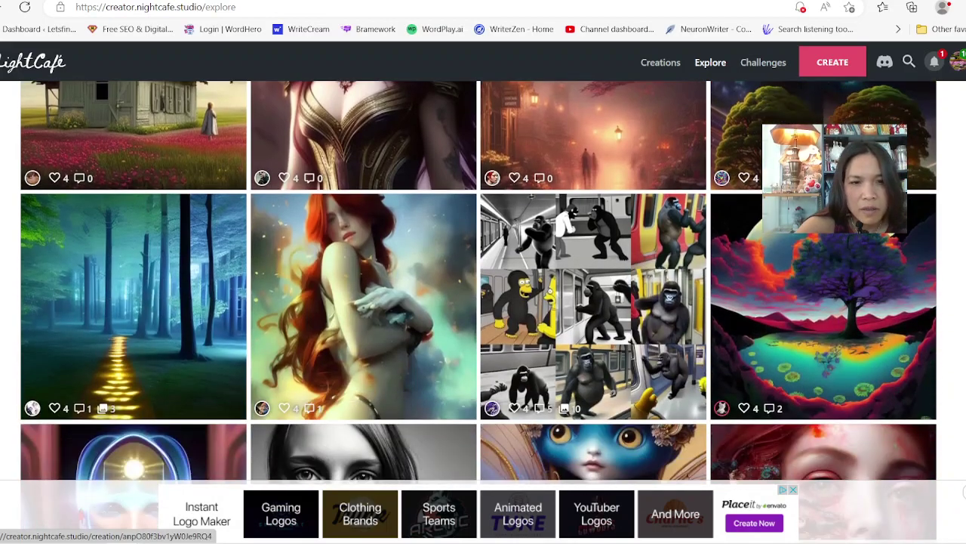
scroll(735, 320, "down", 5)
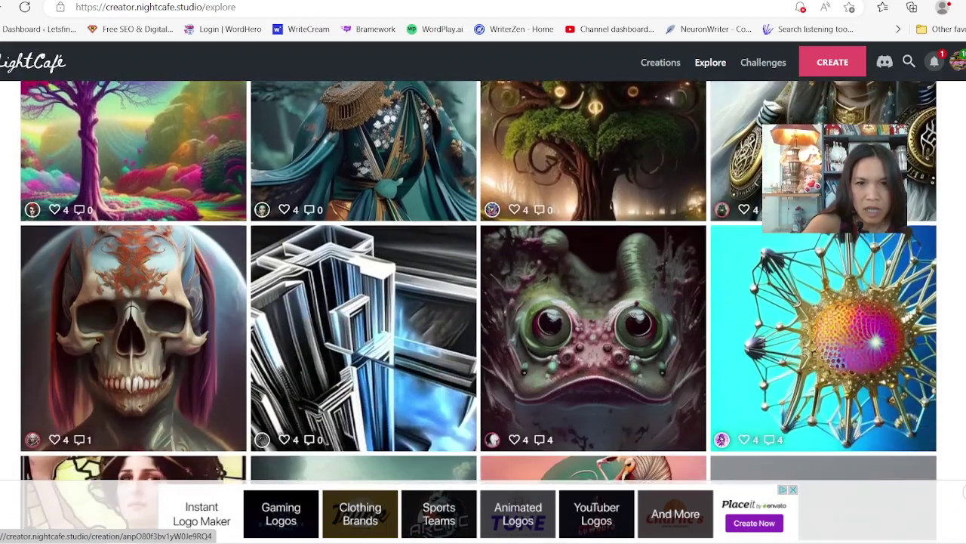
scroll(479, 311, "down", 2)
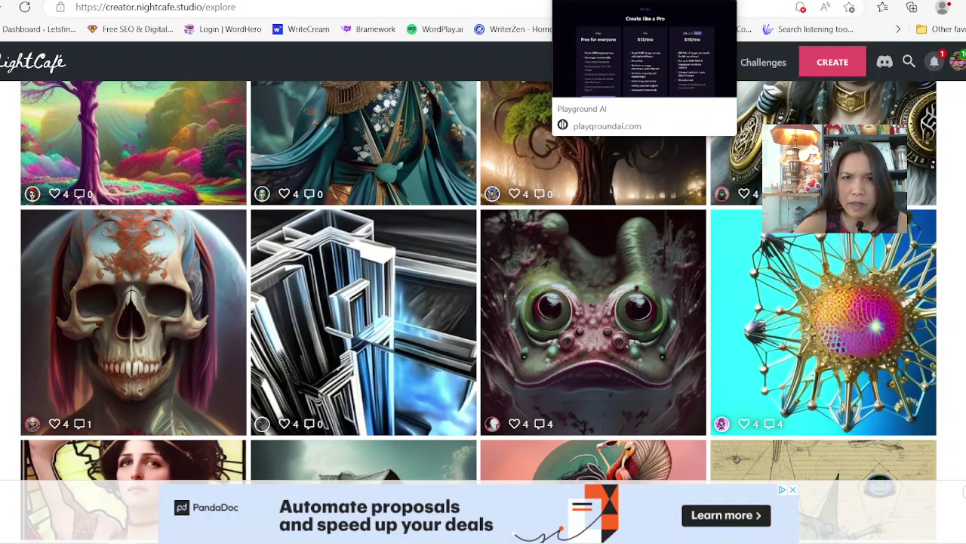
- Return to the Playground AI landscapes tab and scroll back to the top
left_click(604, 0)
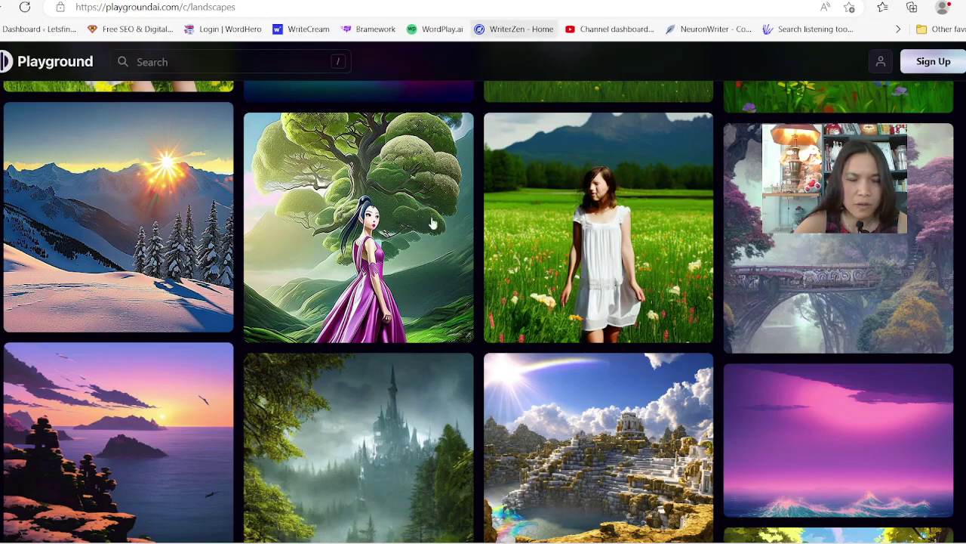
scroll(468, 308, "up", 4)
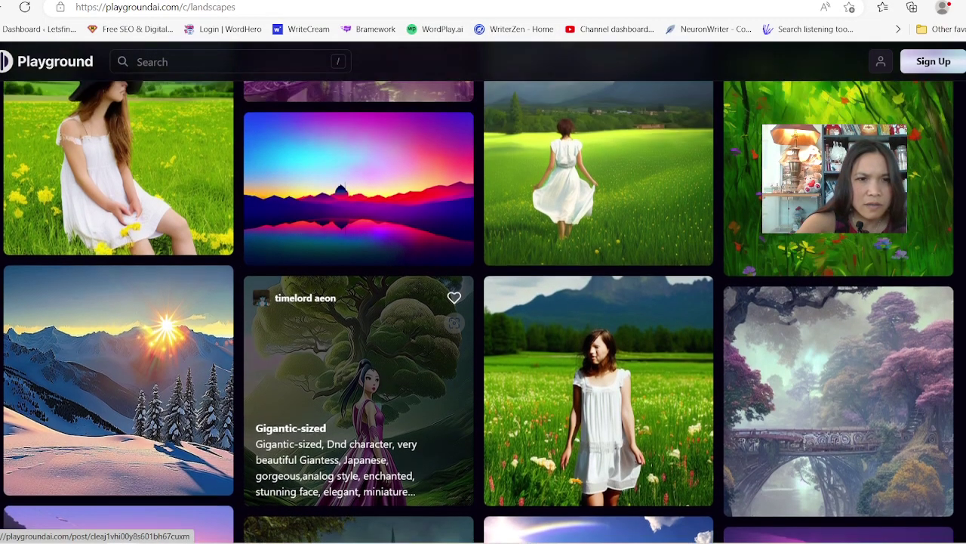
scroll(423, 453, "down", 1)
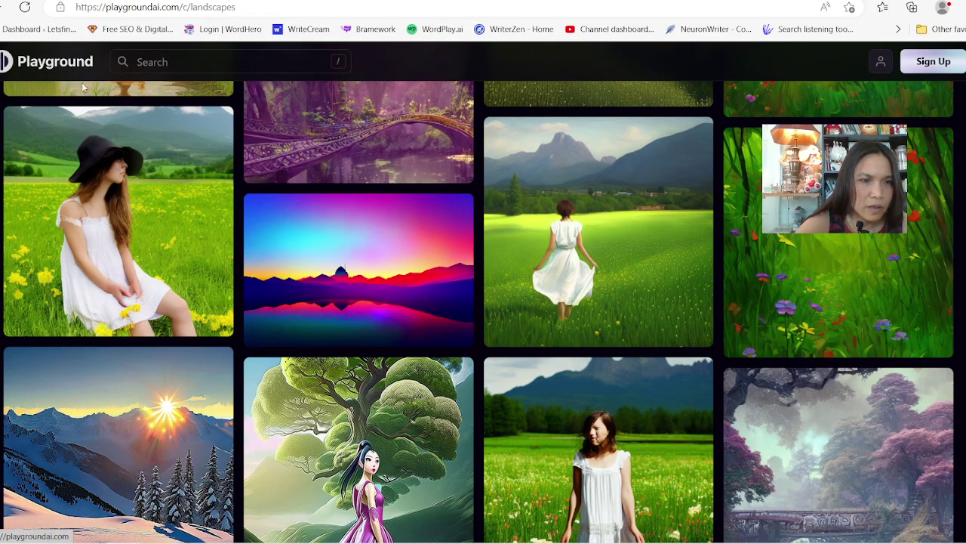
scroll(288, 219, "up", 5)
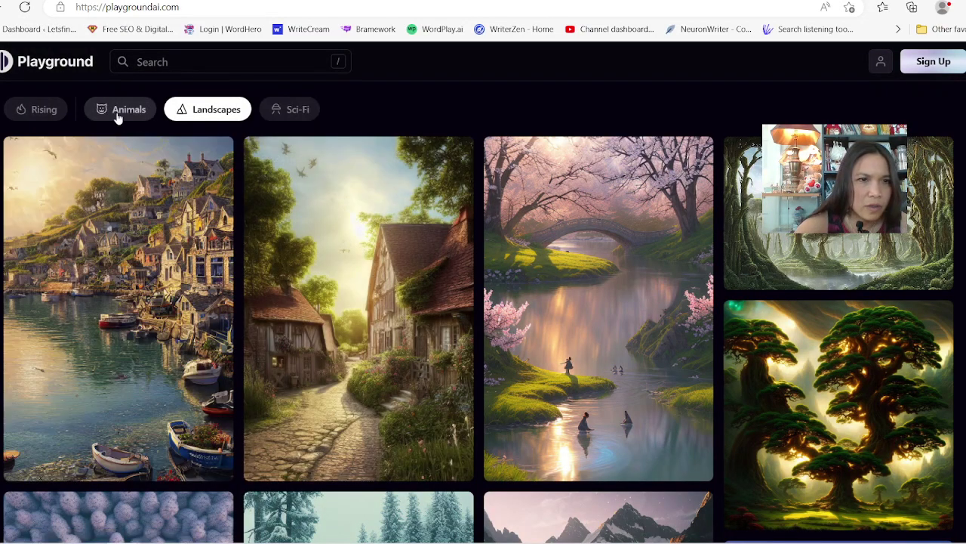
- View the Animals, Sci-Fi and then Rising image categories in turn
left_click(119, 113)
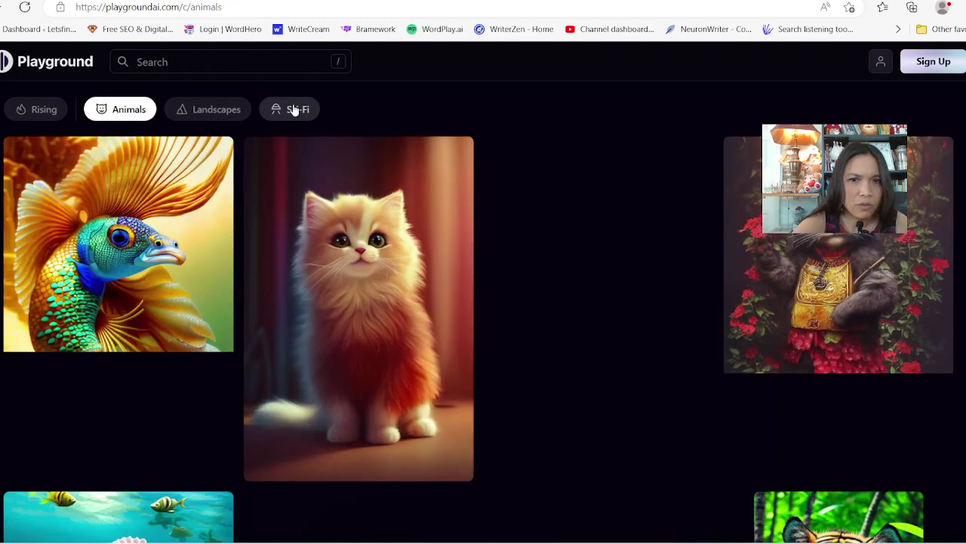
left_click(295, 109)
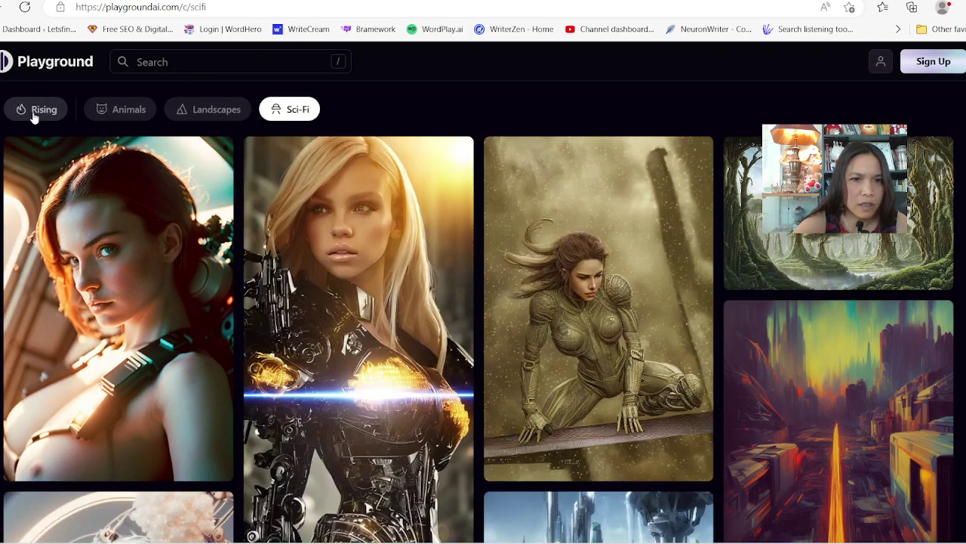
left_click(34, 112)
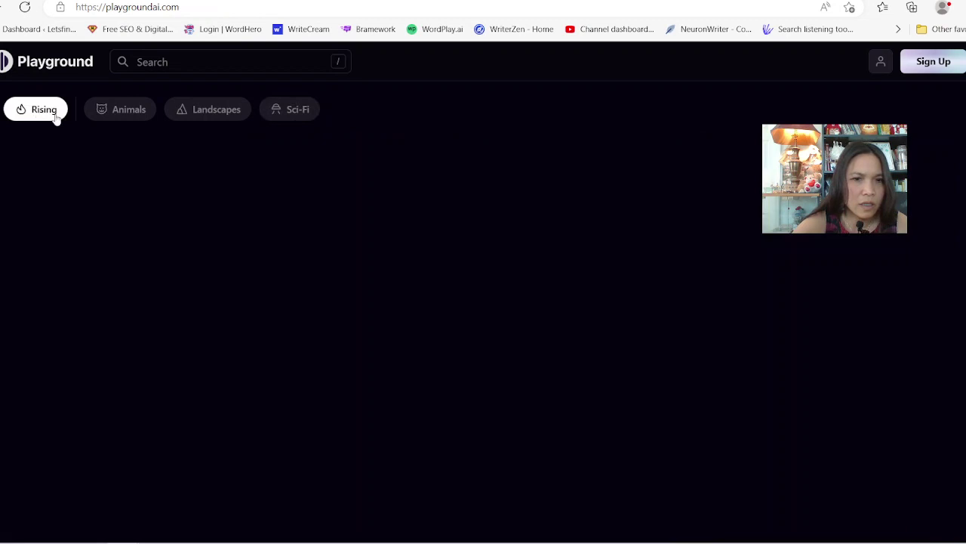
scroll(242, 280, "down", 10)
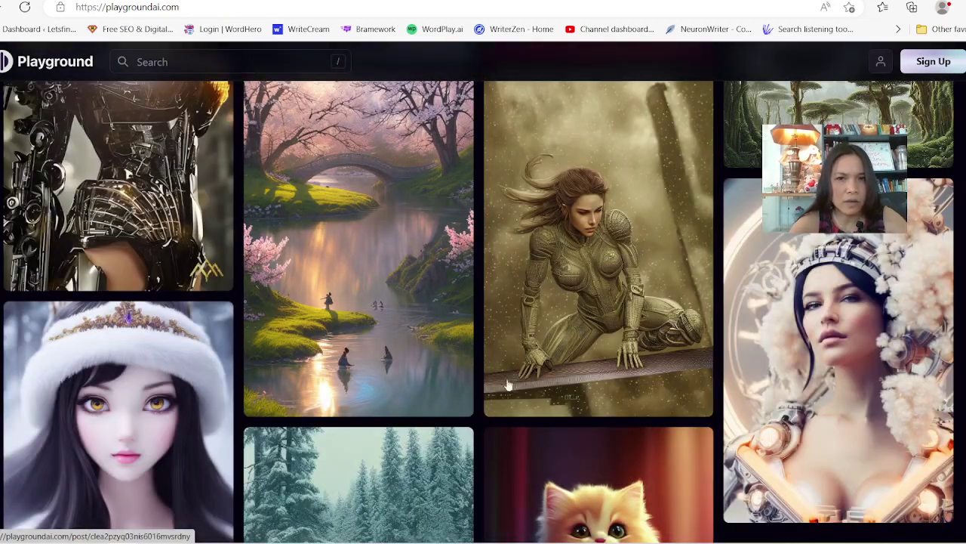
mouse_move(488, 279)
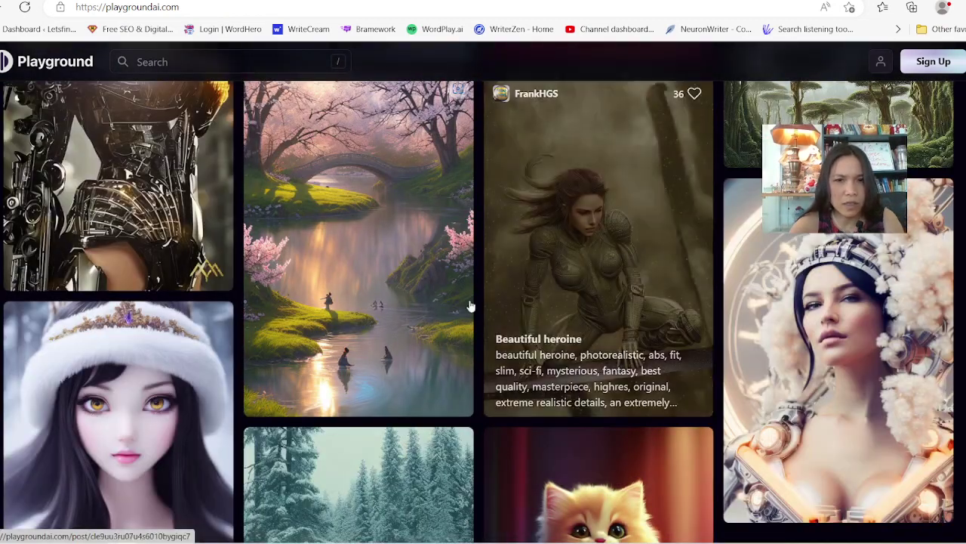
mouse_move(405, 342)
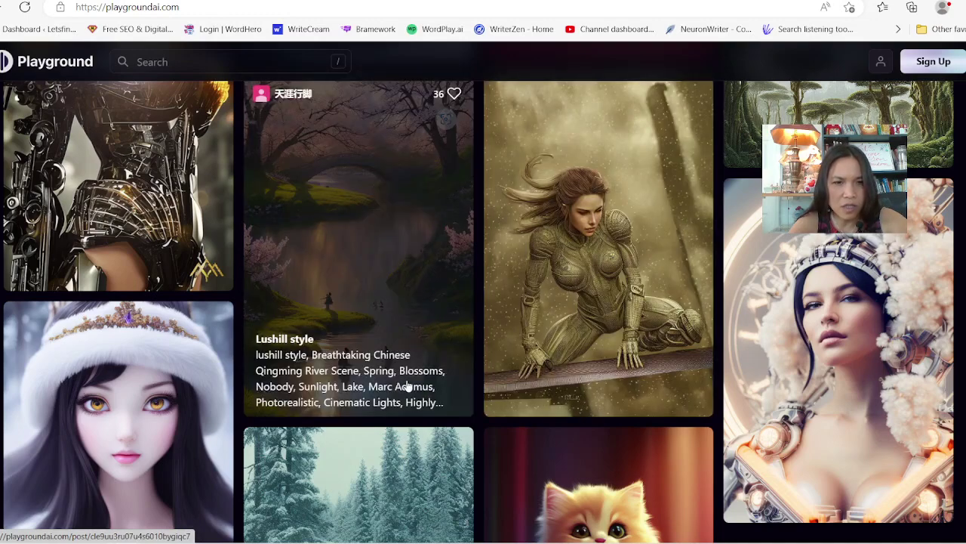
scroll(408, 339, "down", 8)
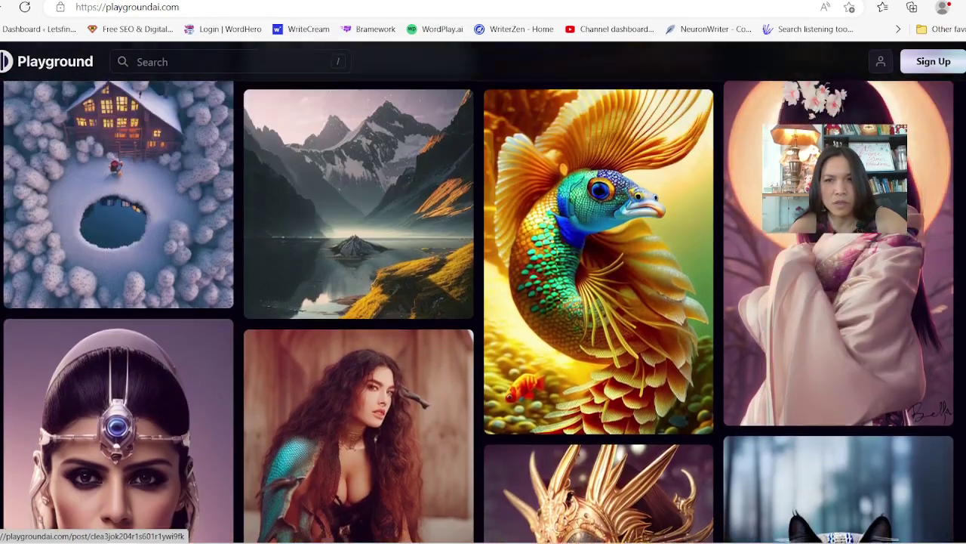
scroll(483, 302, "up", 1)
scroll(483, 302, "down", 2)
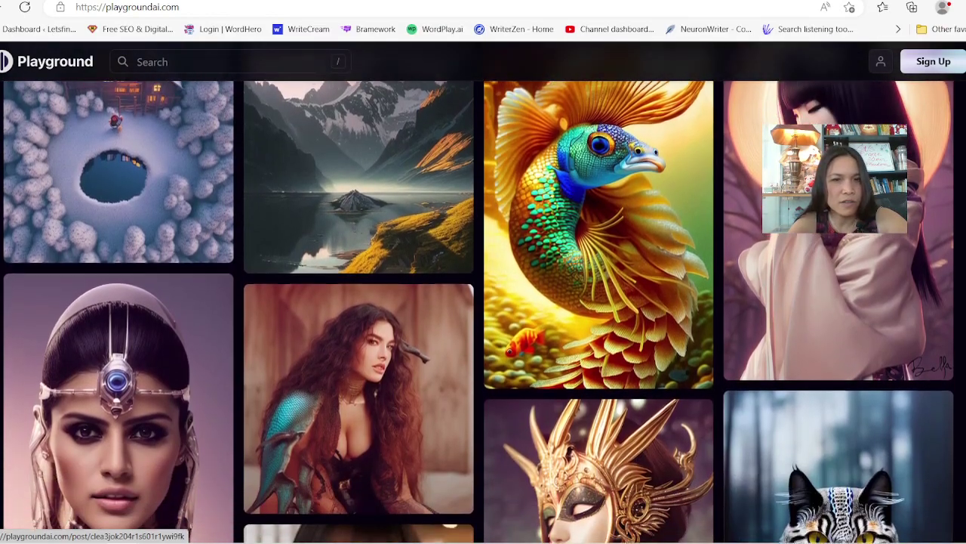
scroll(838, 105, "down", 3)
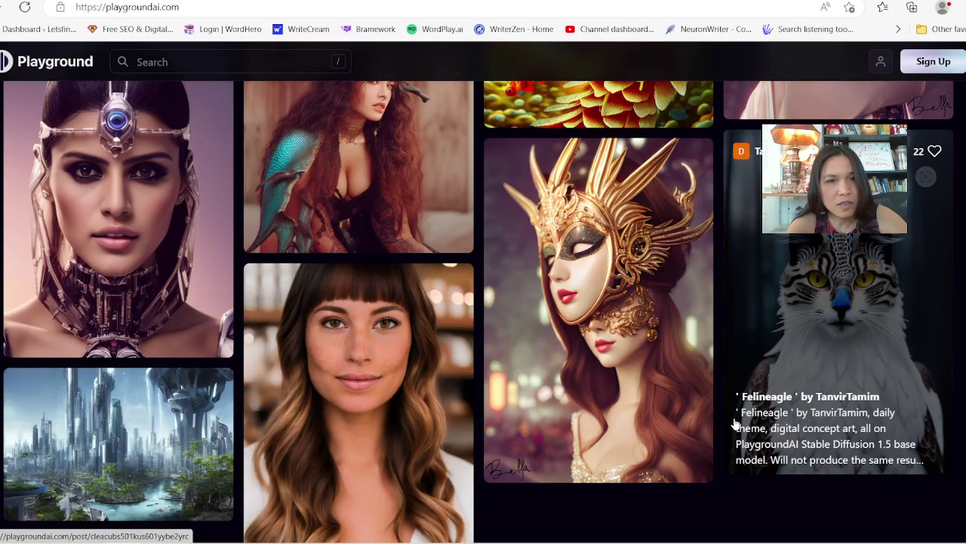
scroll(736, 424, "down", 5)
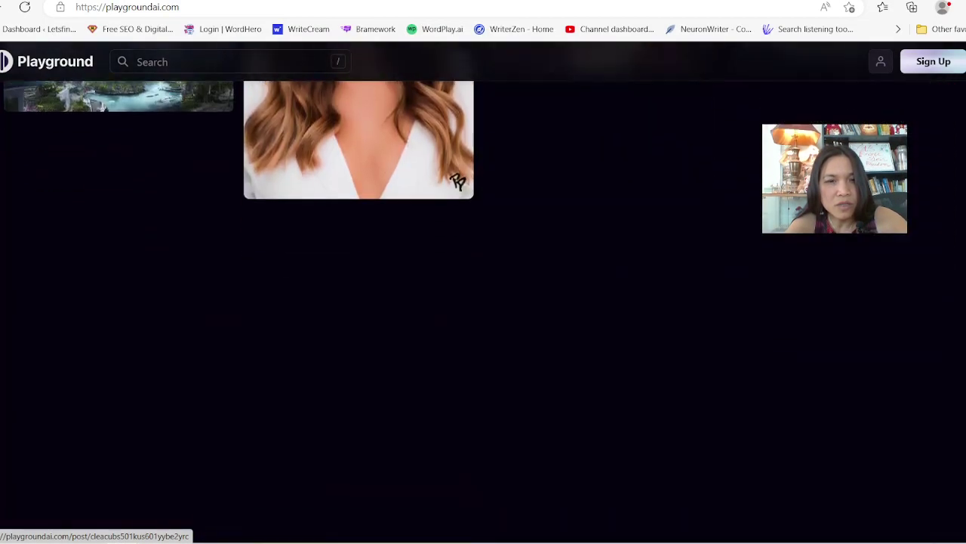
scroll(483, 302, "down", 5)
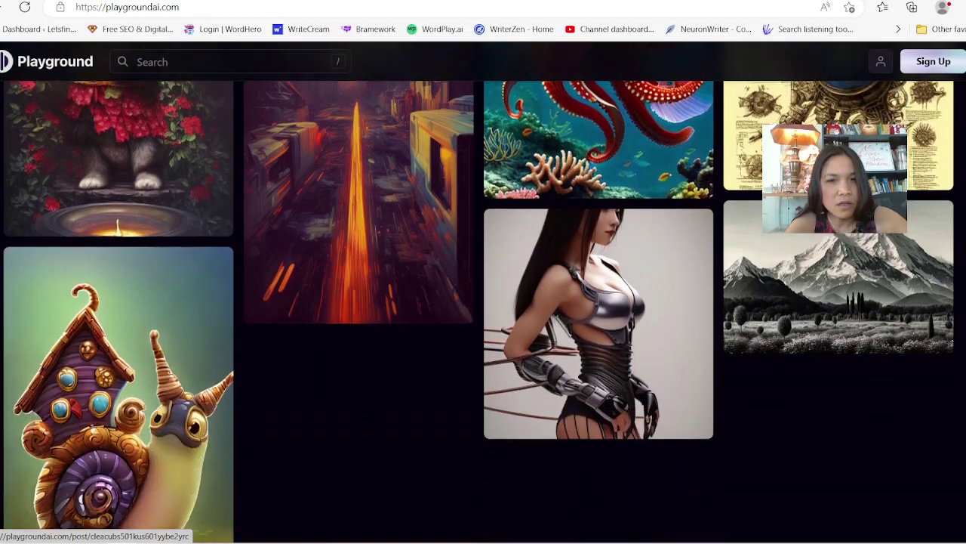
scroll(816, 453, "down", 5)
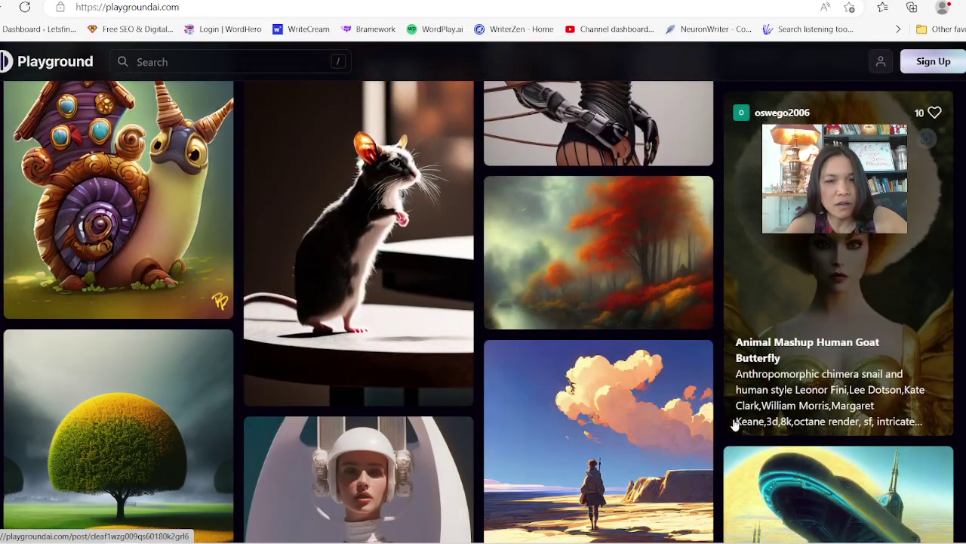
scroll(733, 425, "down", 6)
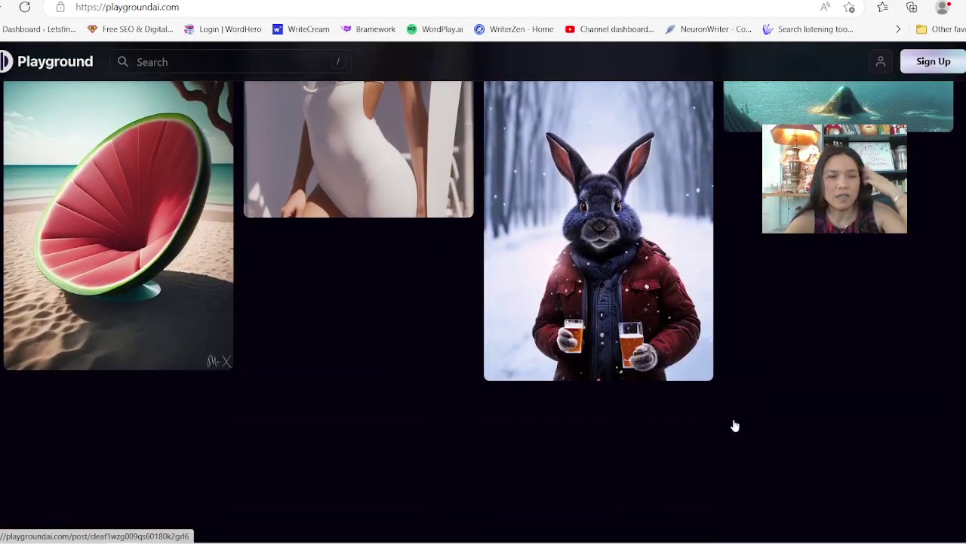